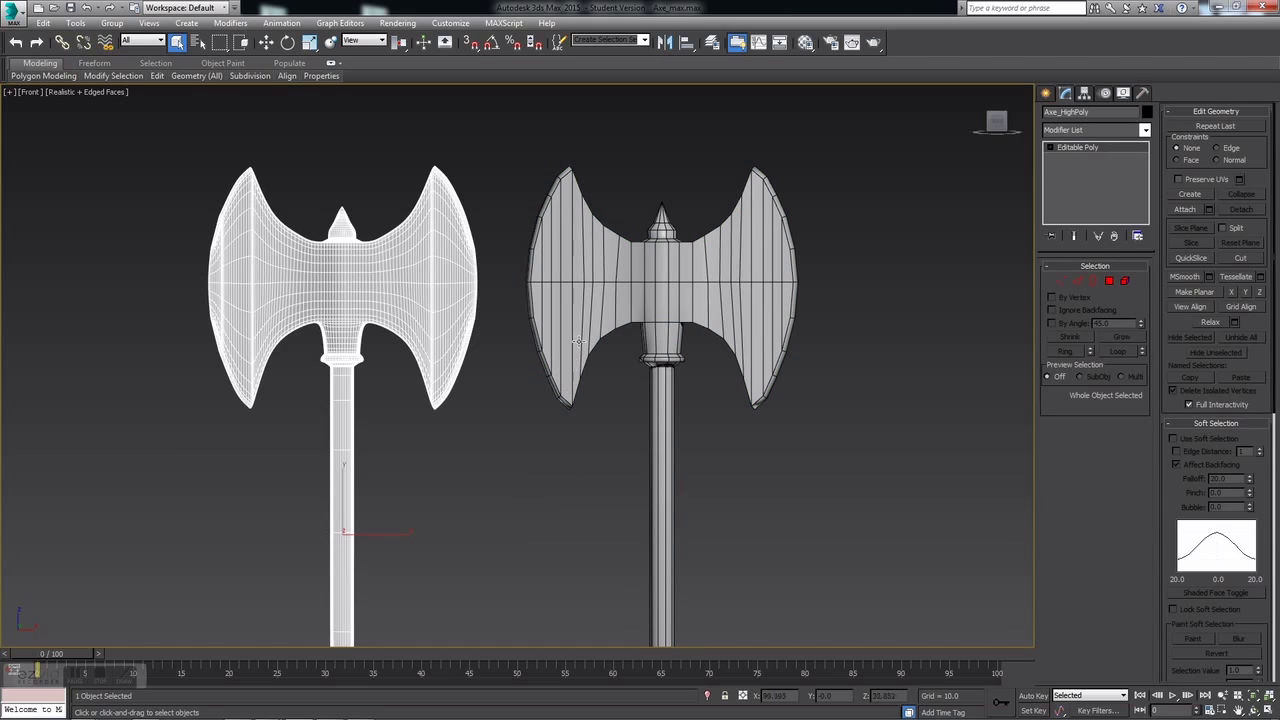
Step: Select Axe_LowPoly and inspect its Unwrap UVW layout in the UV editor, then close it
left_click(580, 325)
middle_click_drag(482, 411, 457, 386)
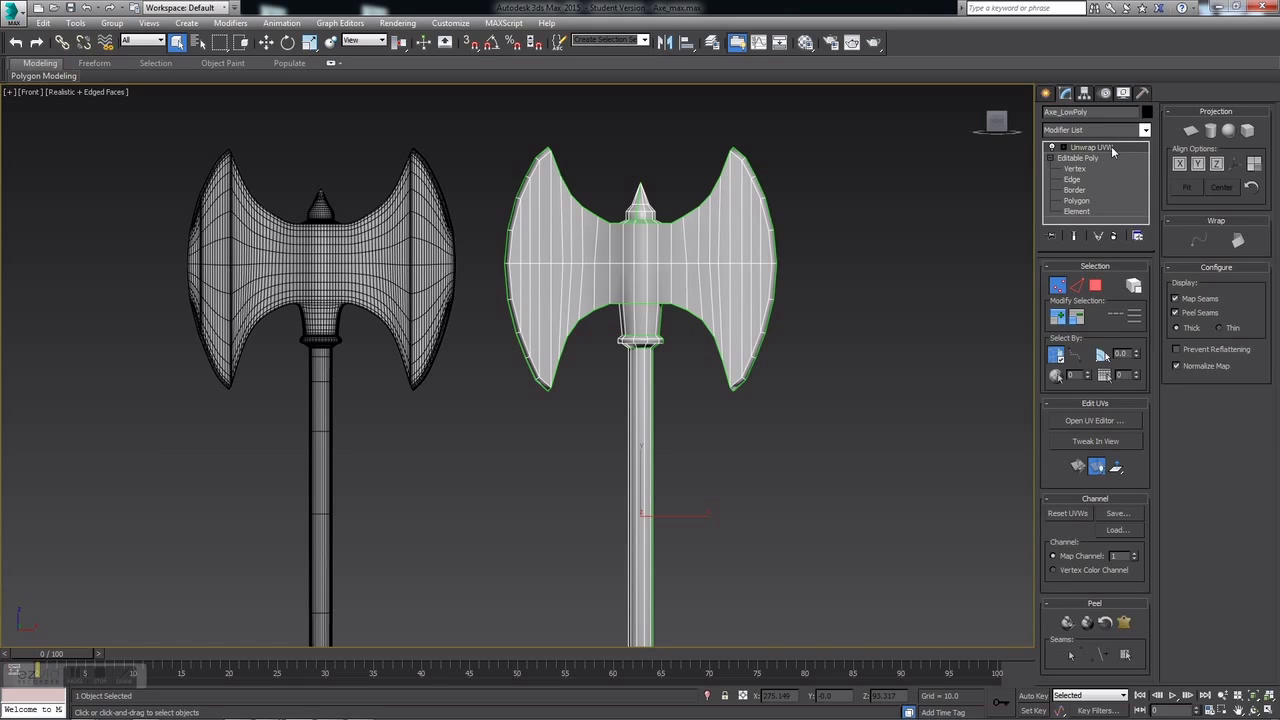
left_click(1094, 421)
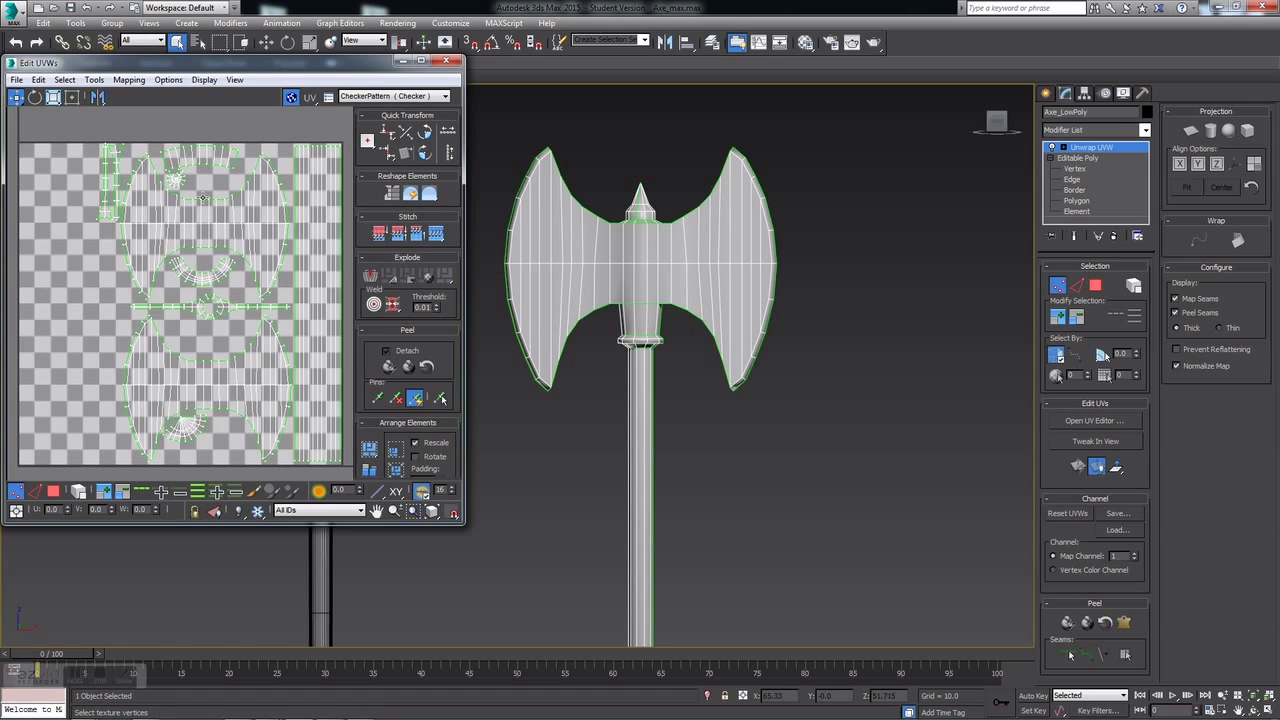
left_click(446, 61)
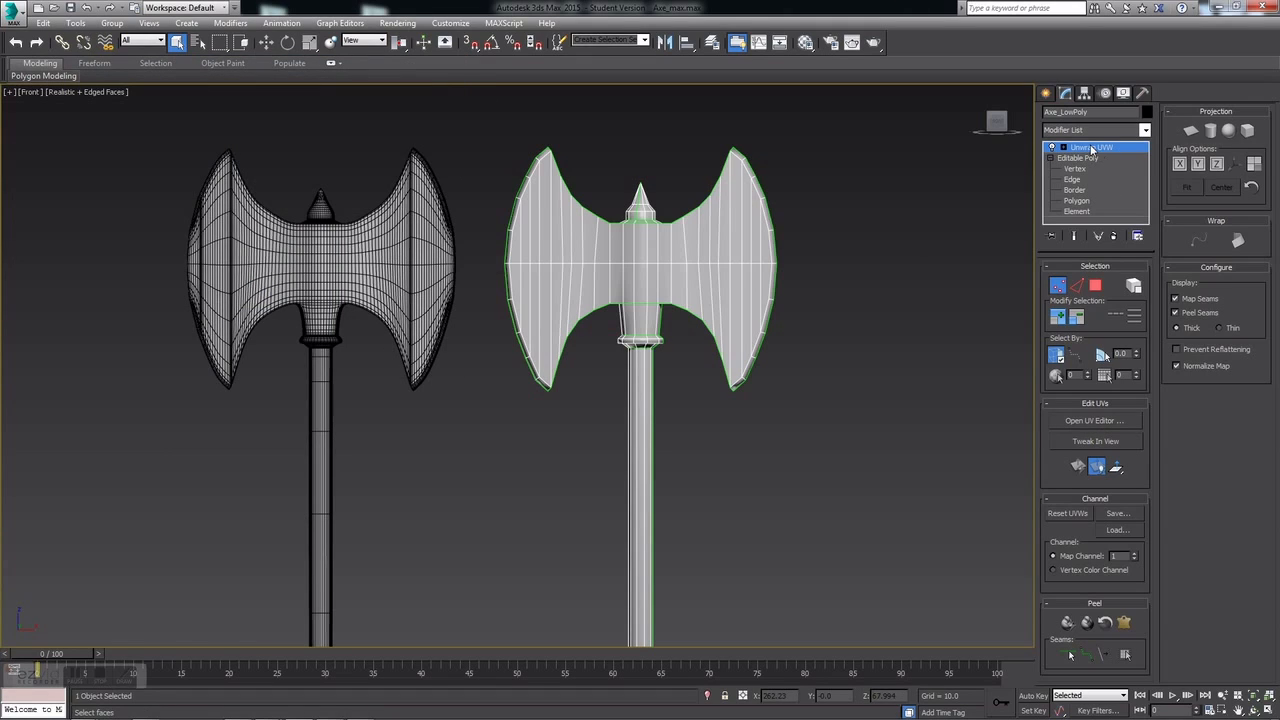
right_click(1093, 149)
Step: Collapse Axe_LowPoly's modifier stack to an Editable Poly and enter Polygon mode
left_click(1108, 260)
middle_click_drag(837, 334, 731, 292)
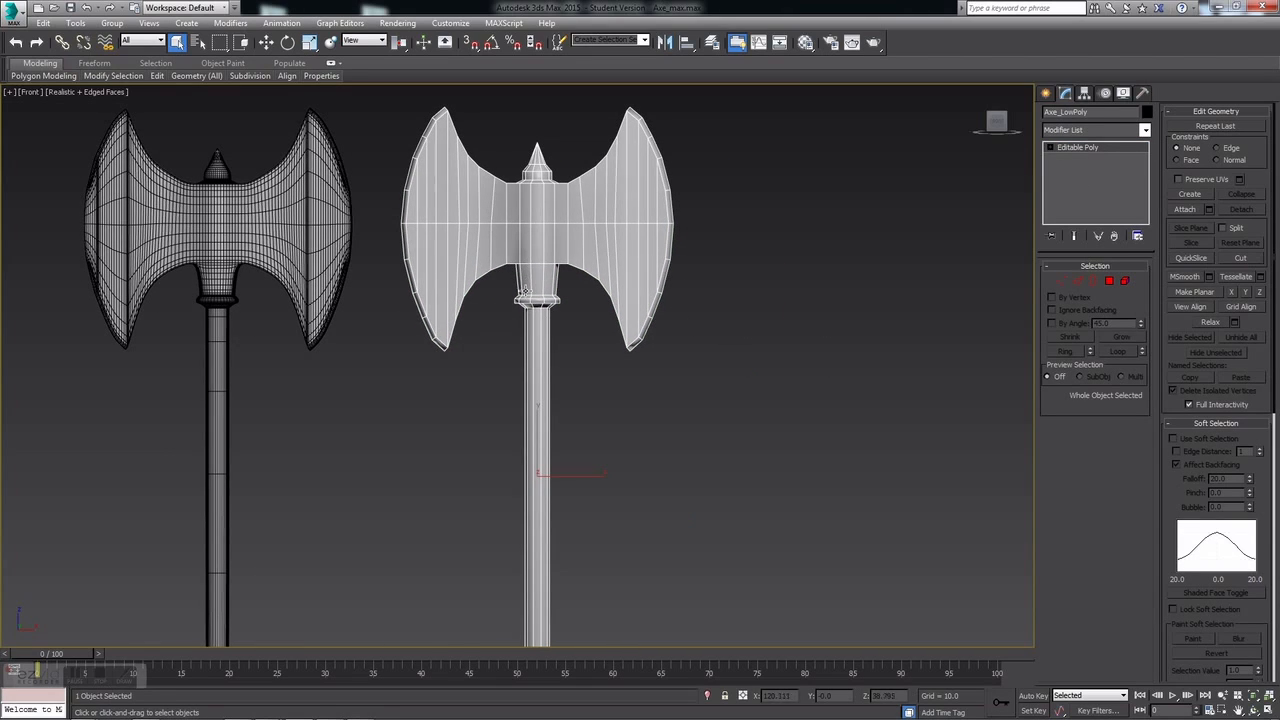
scroll(527, 270, "down", 5)
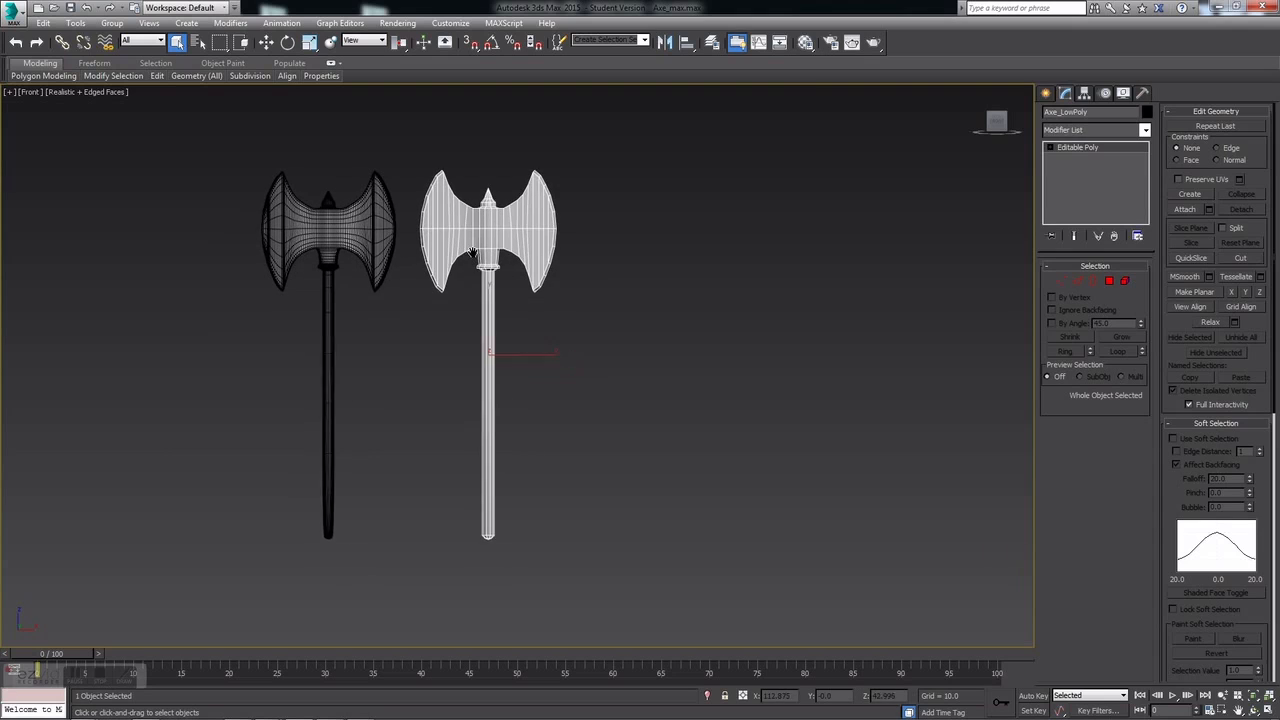
left_click(1109, 281)
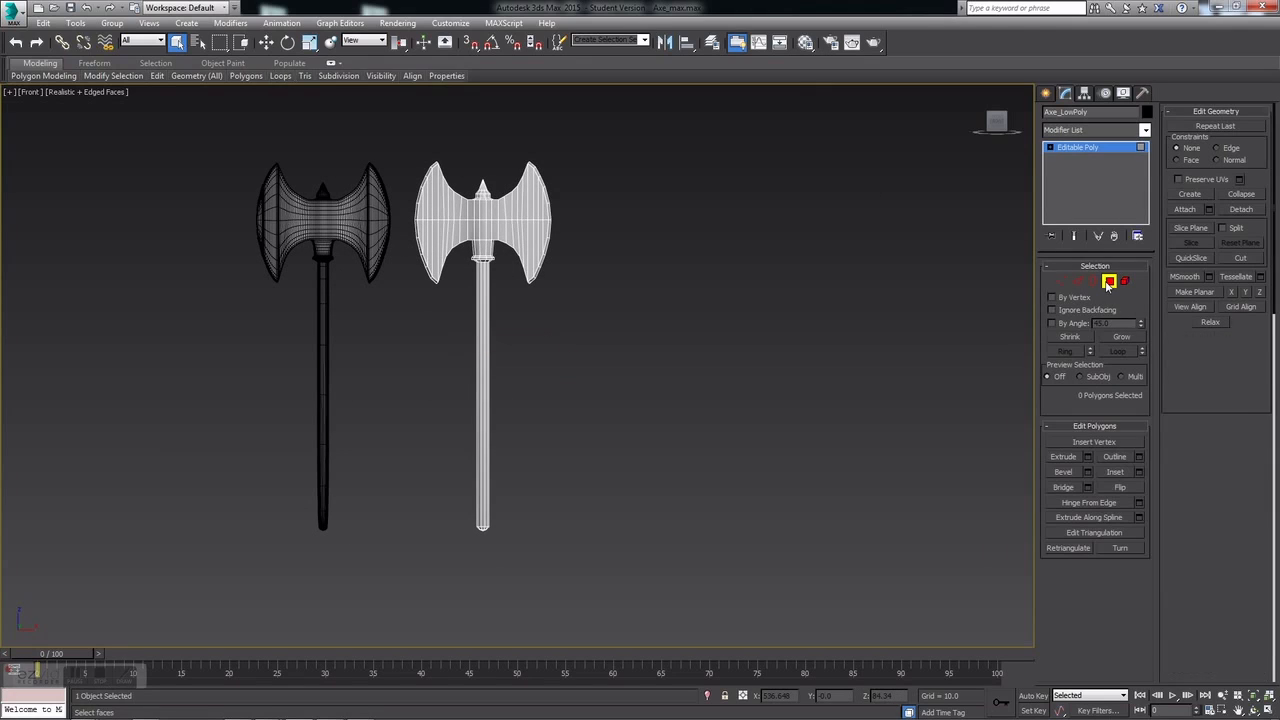
Step: Box-select all of the low-poly axe's polygons, then deselect them
left_click_drag(631, 134, 443, 515)
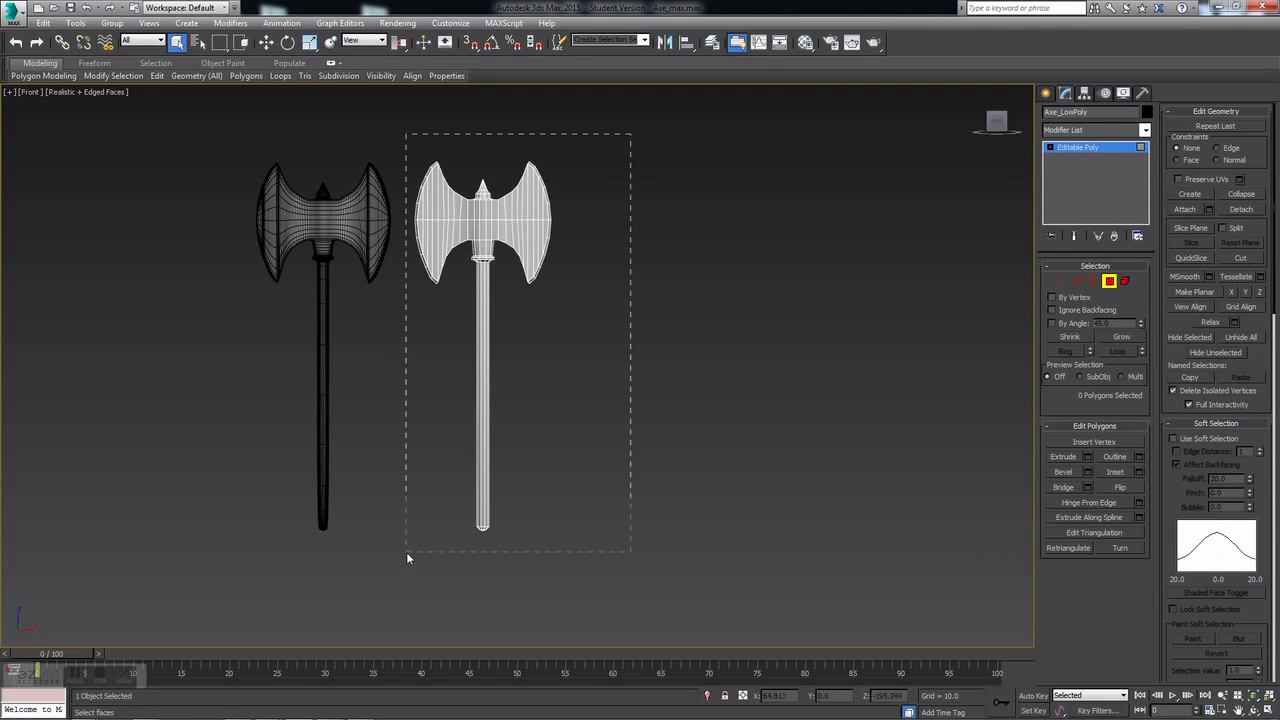
left_click_drag(407, 558, 407, 558)
scroll(1157, 466, "down", 5)
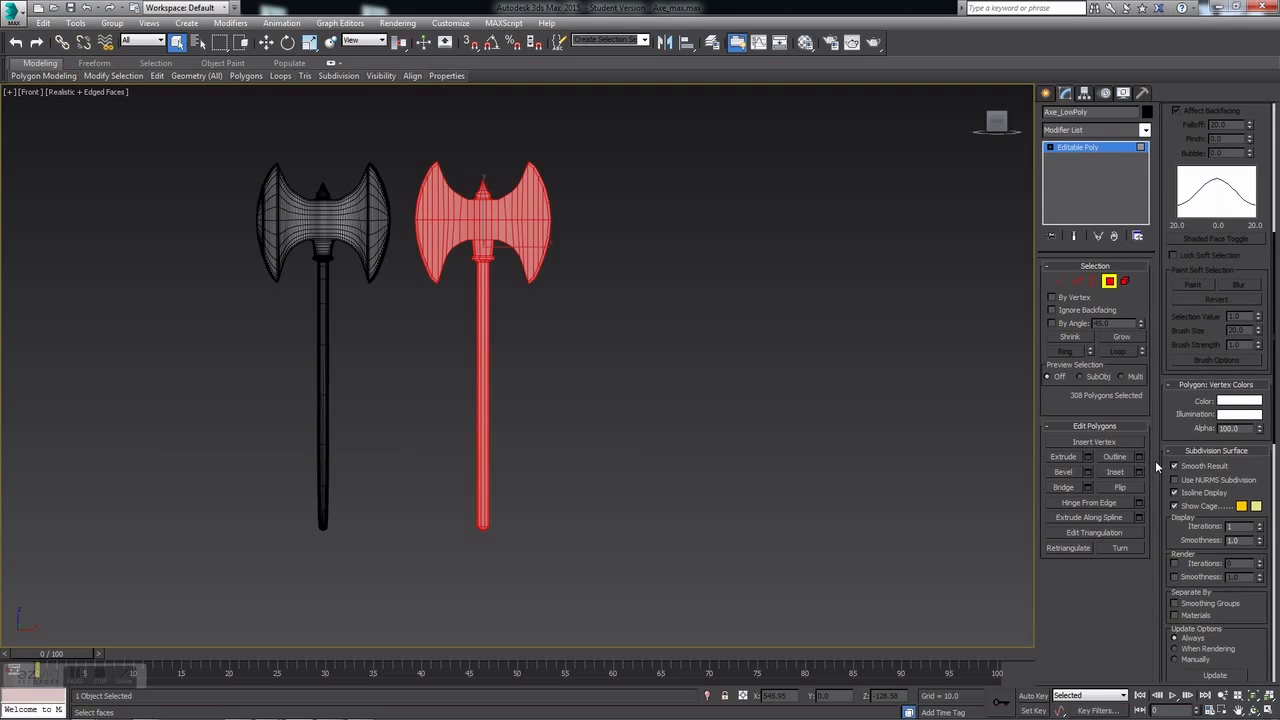
left_click_drag(1168, 541, 1155, 124)
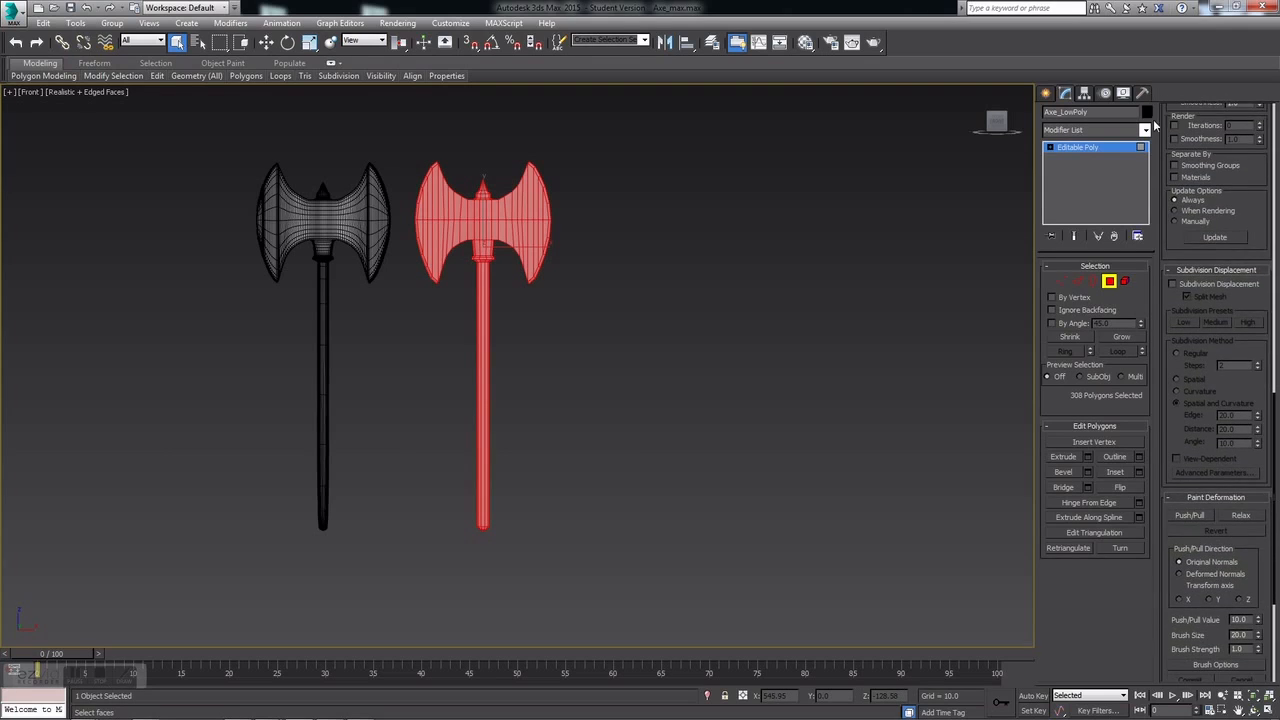
scroll(1175, 551, "down", 4)
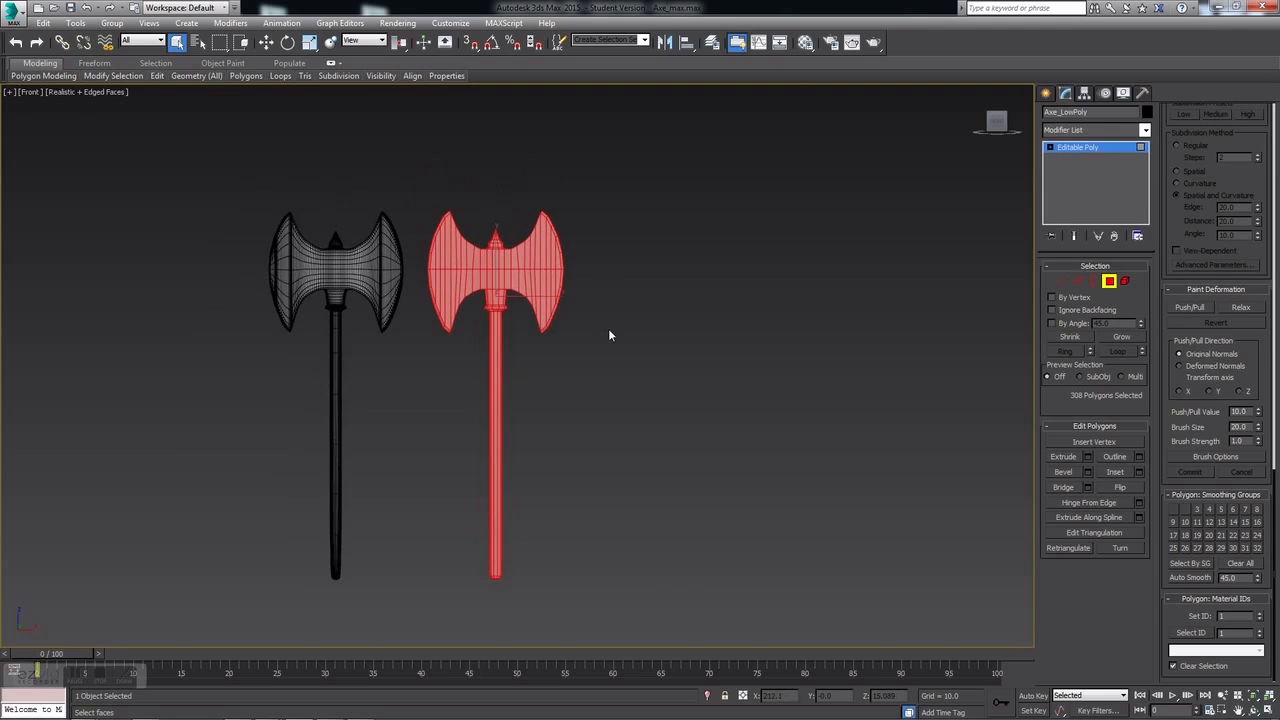
scroll(606, 331, "up", 5)
left_click(711, 354)
scroll(712, 355, "down", 2)
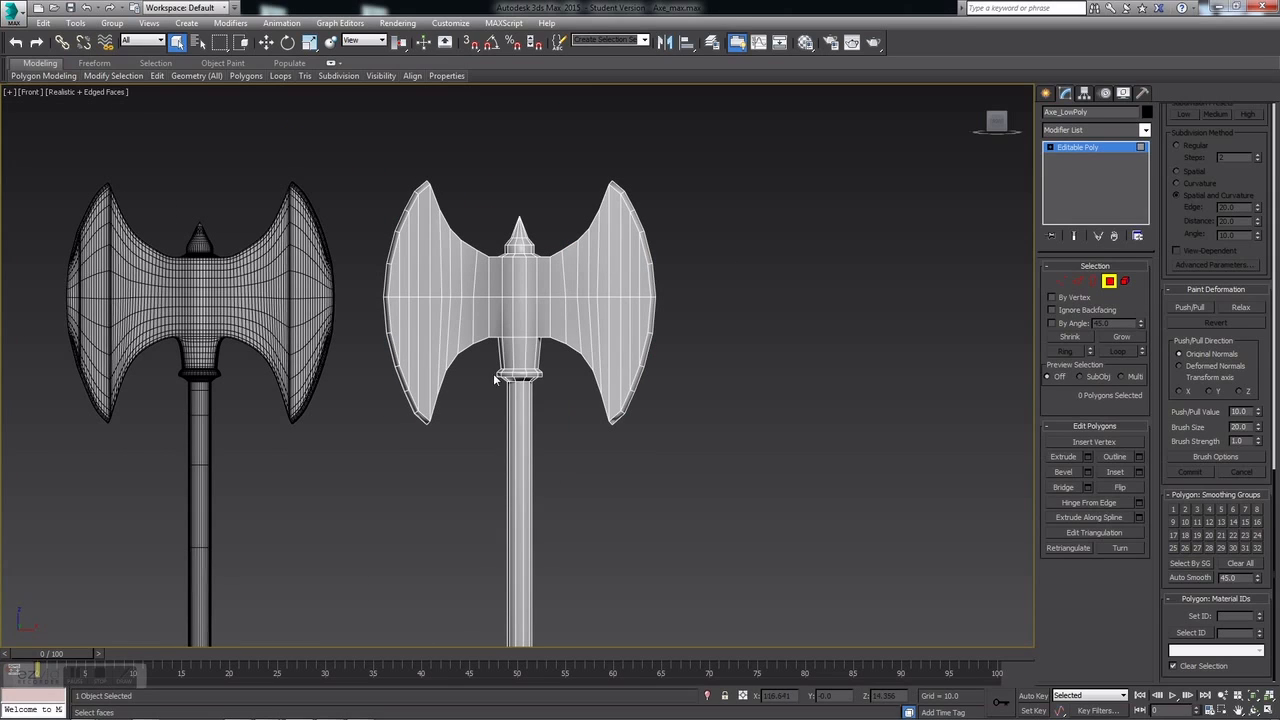
Step: Reframe both axe heads and bring up the Material Editor with red, blue and green materials
middle_click_drag(552, 412, 556, 316)
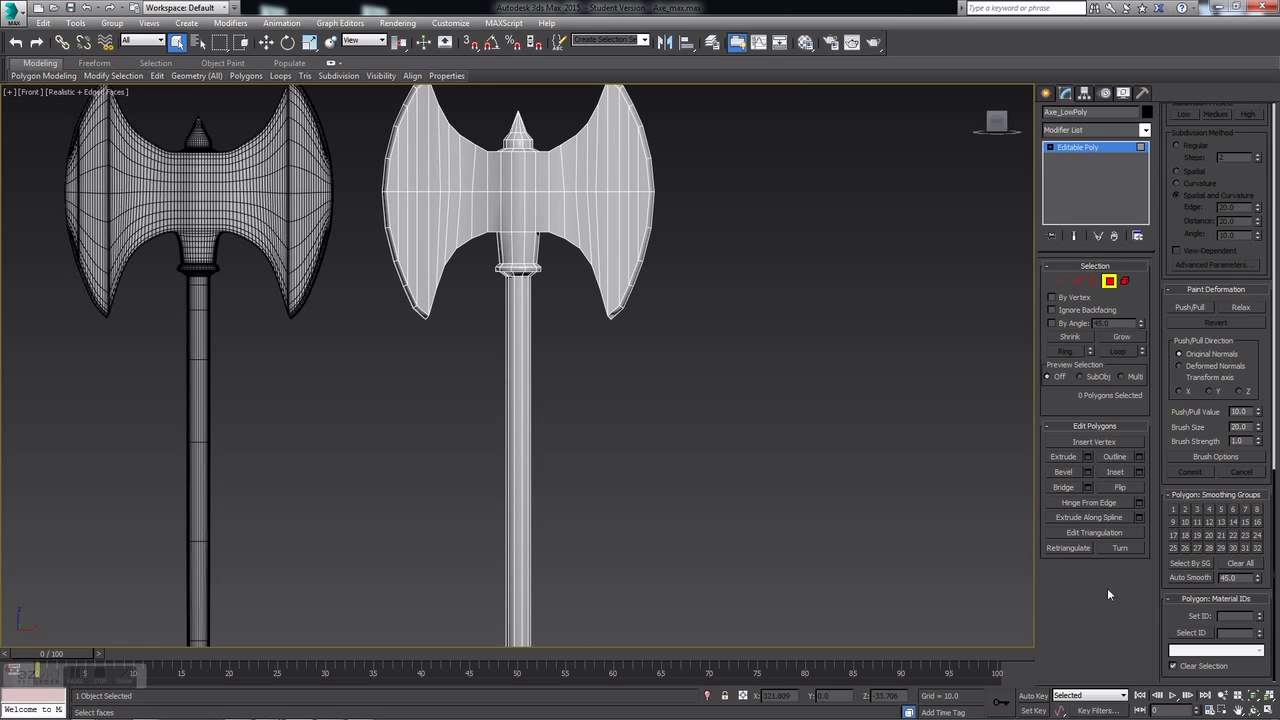
middle_click_drag(631, 429, 650, 561)
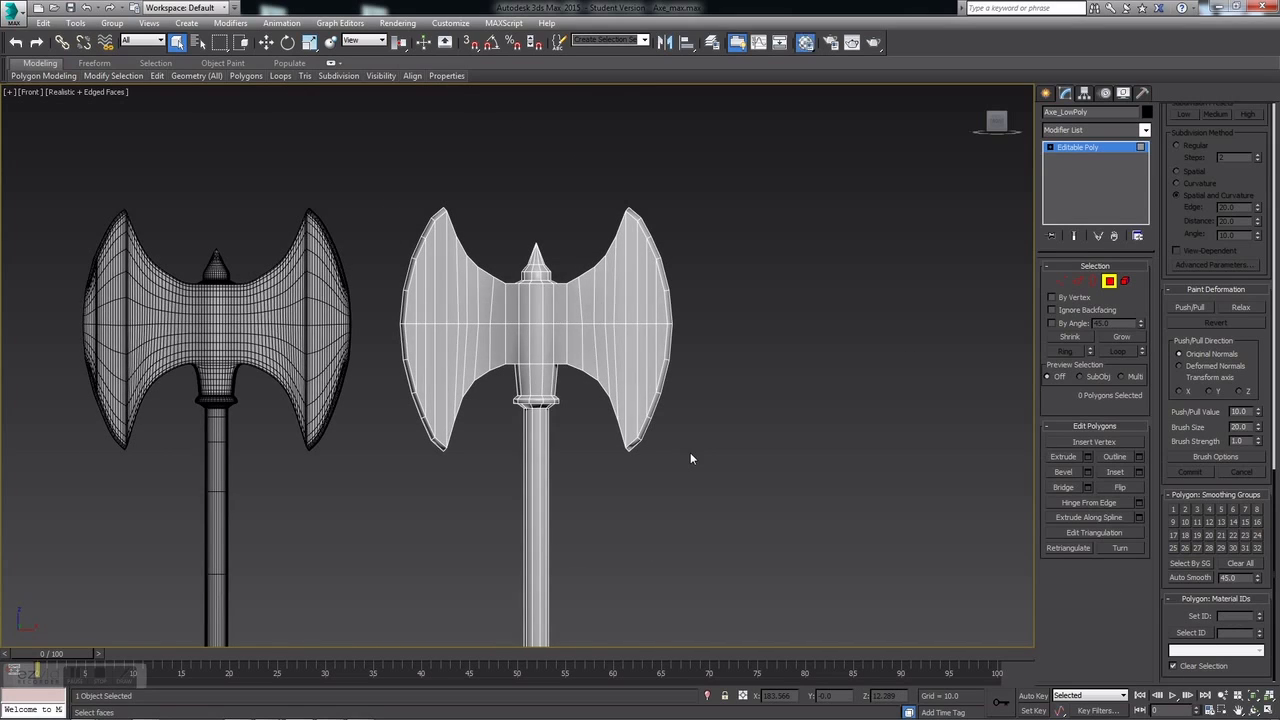
key("m")
left_click_drag(982, 101, 838, 119)
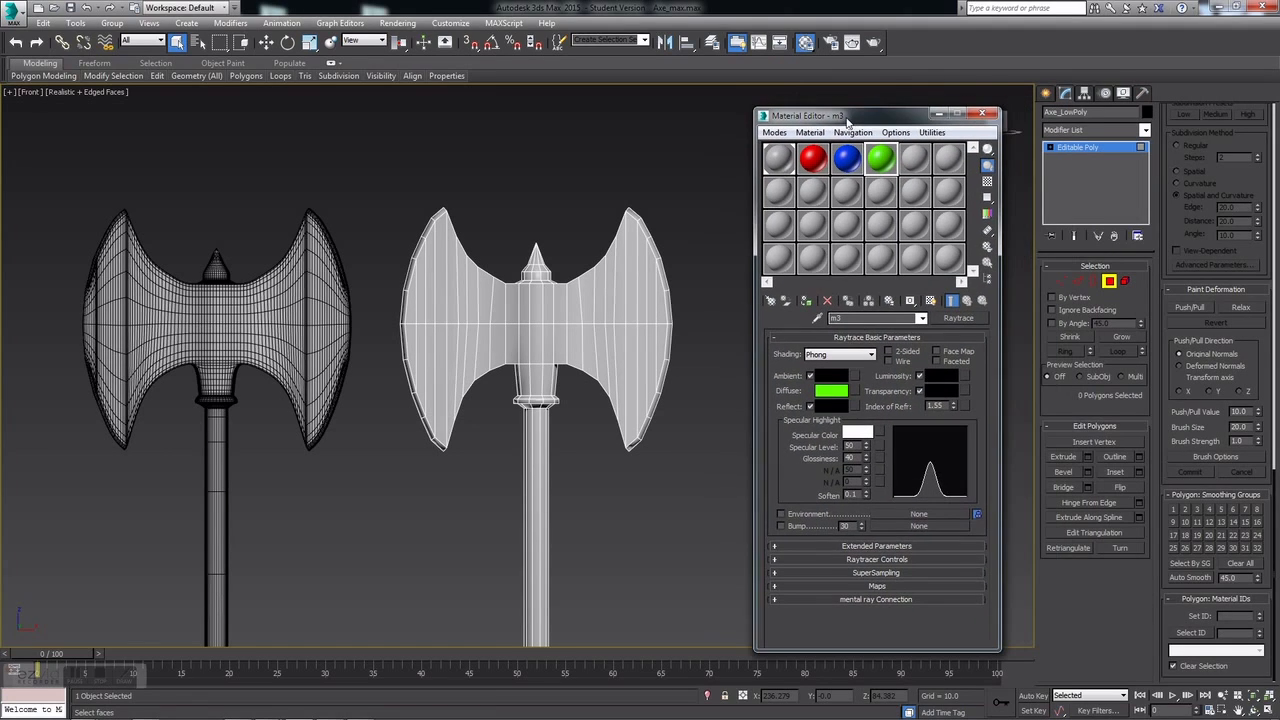
Step: Apply the red m1 material to the whole low-poly axe
left_click(848, 178)
left_click(812, 160)
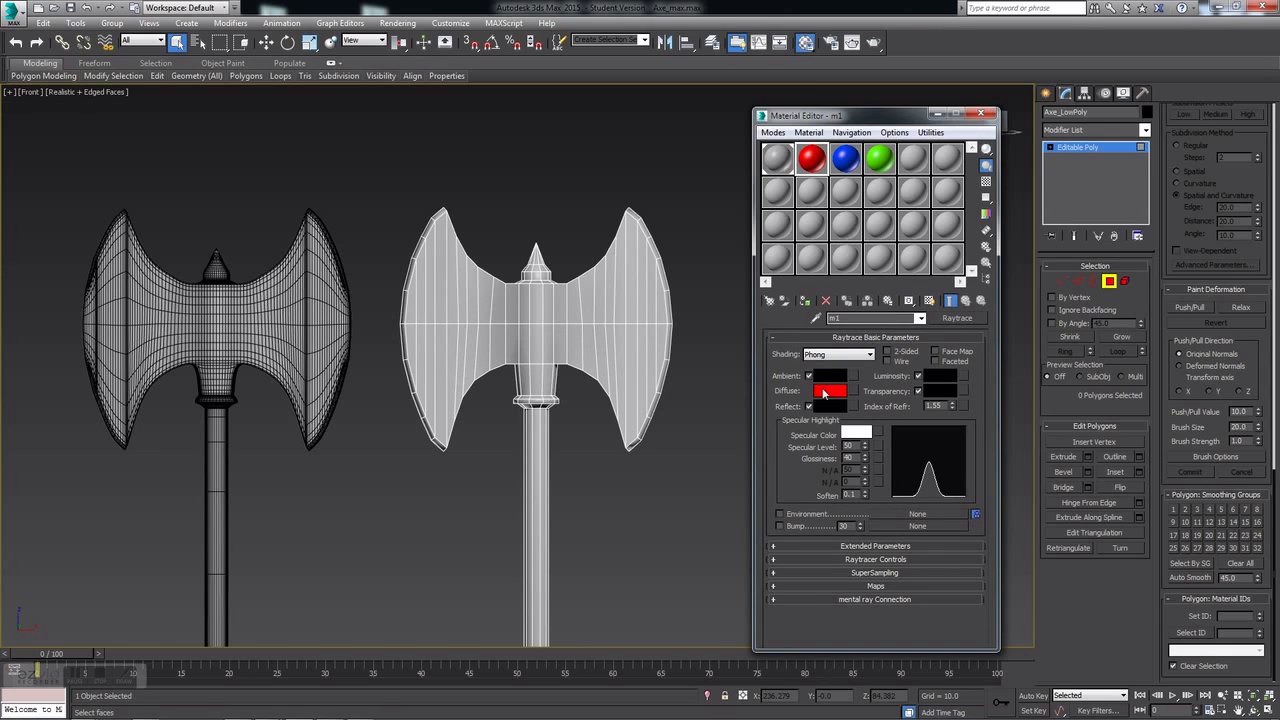
left_click(845, 160)
left_click(812, 160)
scroll(700, 240, "down", 5)
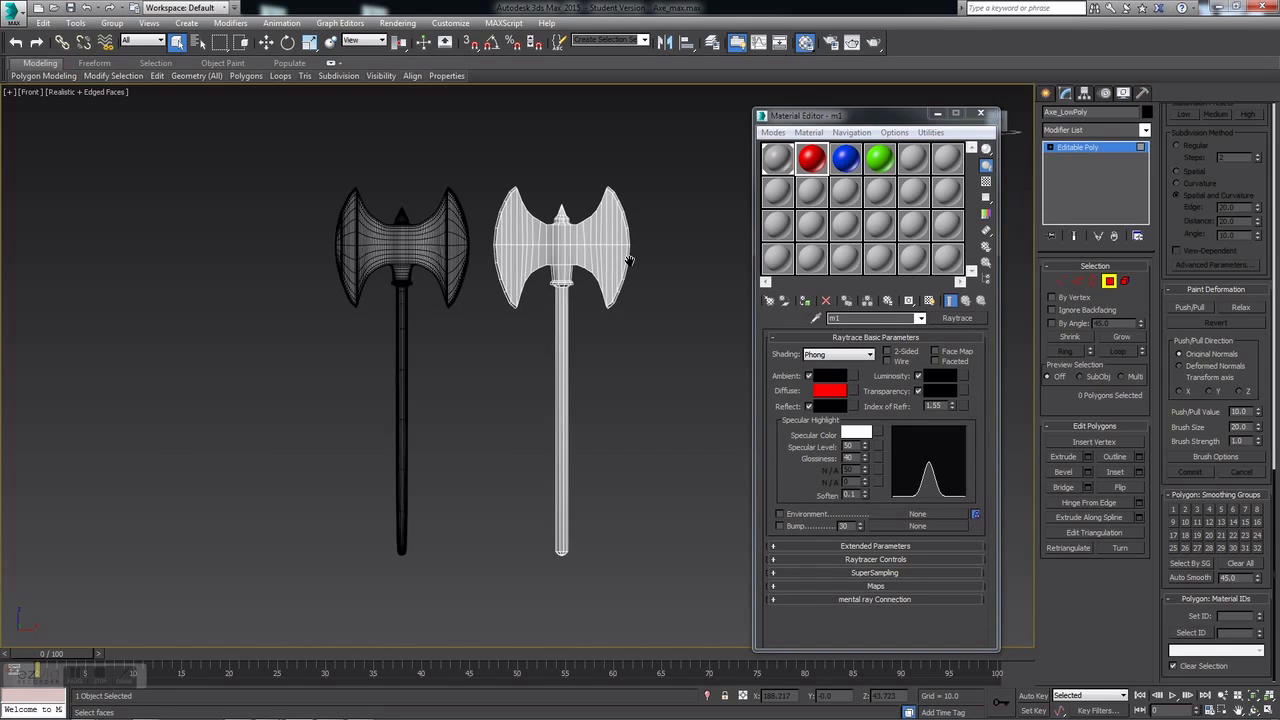
left_click_drag(824, 172, 505, 240)
middle_click_drag(525, 201, 555, 242)
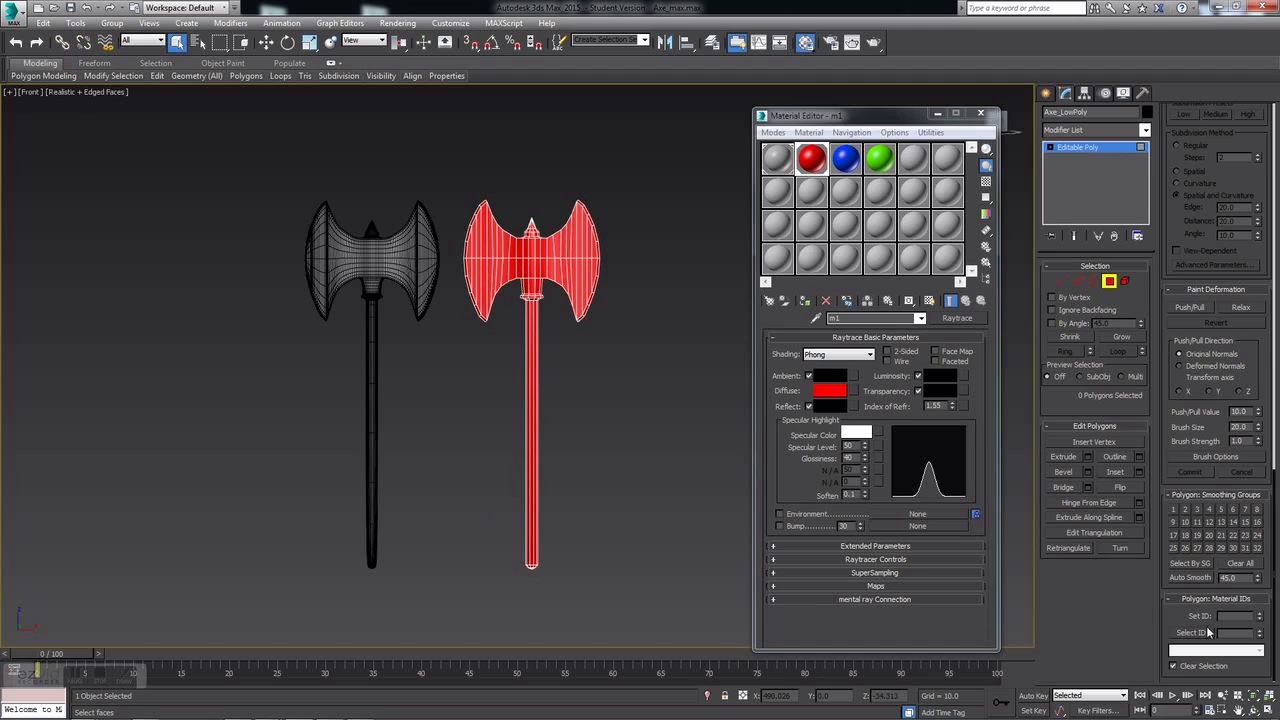
scroll(531, 234, "up", 8)
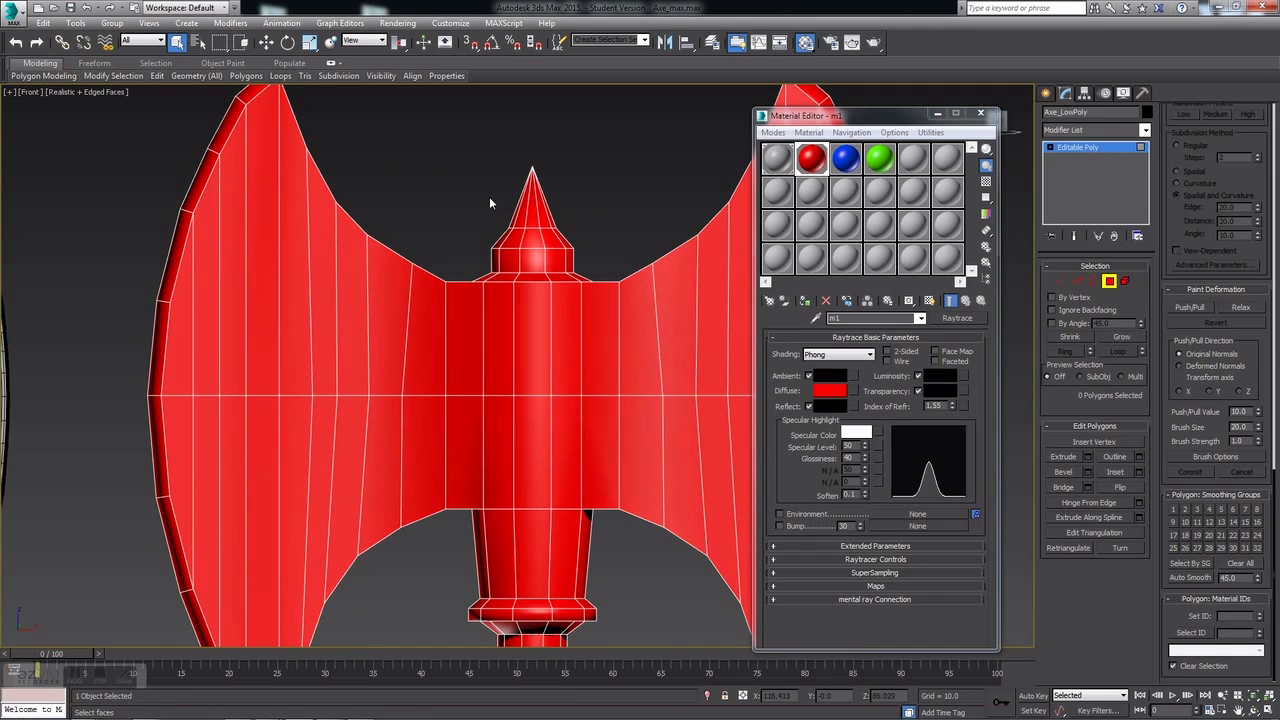
Step: Select the axe's top spike polygons and apply the blue m2 material to them
middle_click_drag(659, 202, 600, 207)
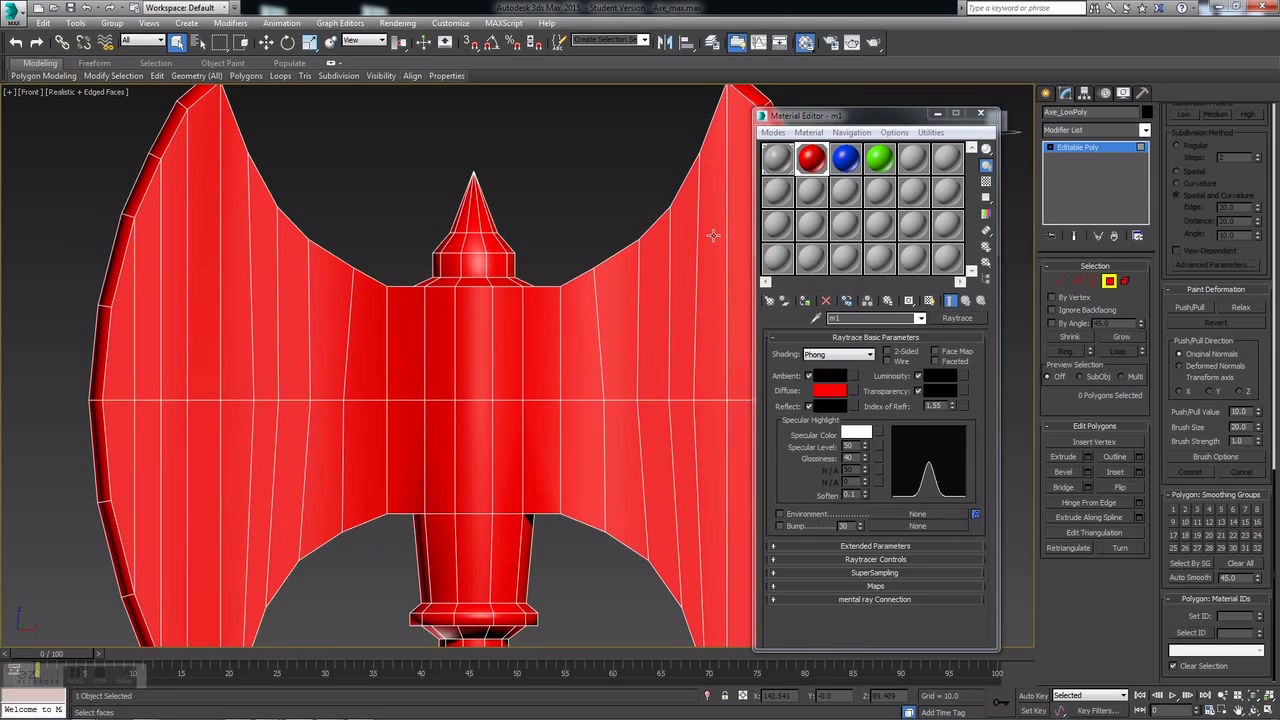
left_click_drag(507, 264, 525, 266)
left_click_drag(855, 167, 497, 250)
Step: Reselect the blue spike polygons and check the upper blade polygons' material
left_click(576, 203)
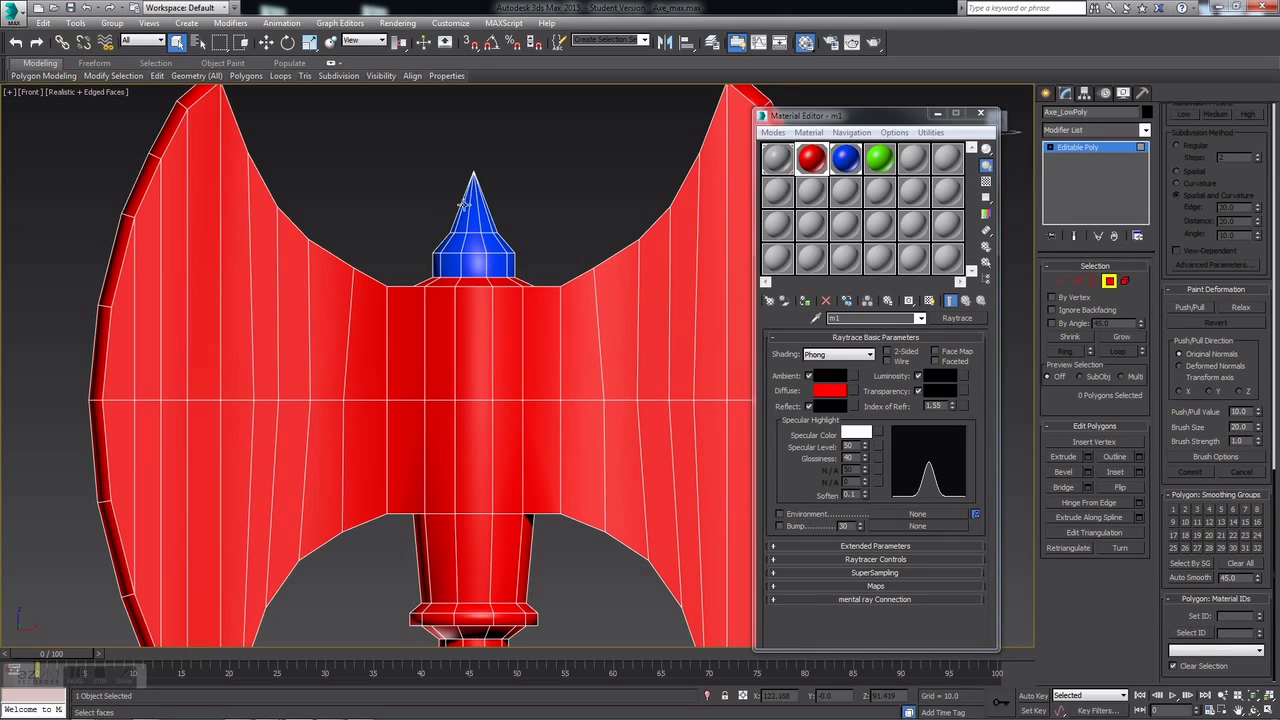
left_click_drag(392, 135, 550, 266)
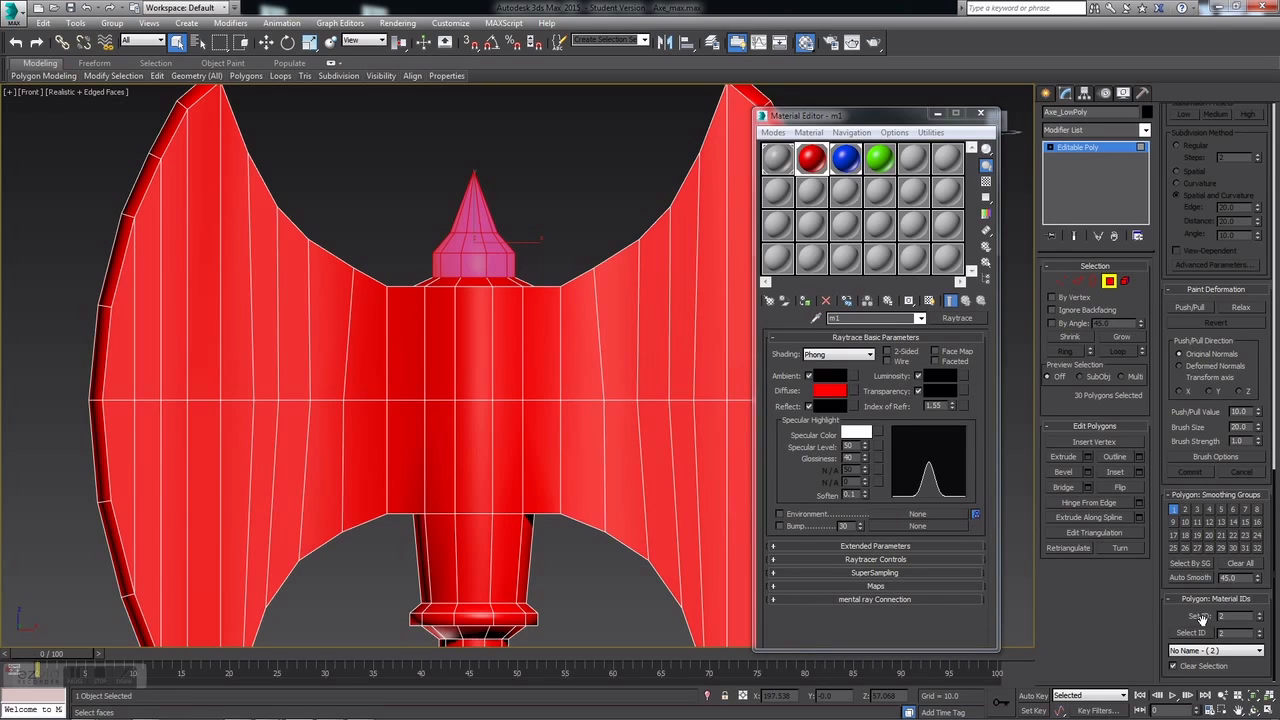
scroll(480, 385, "down", 4)
middle_click_drag(515, 405, 376, 283)
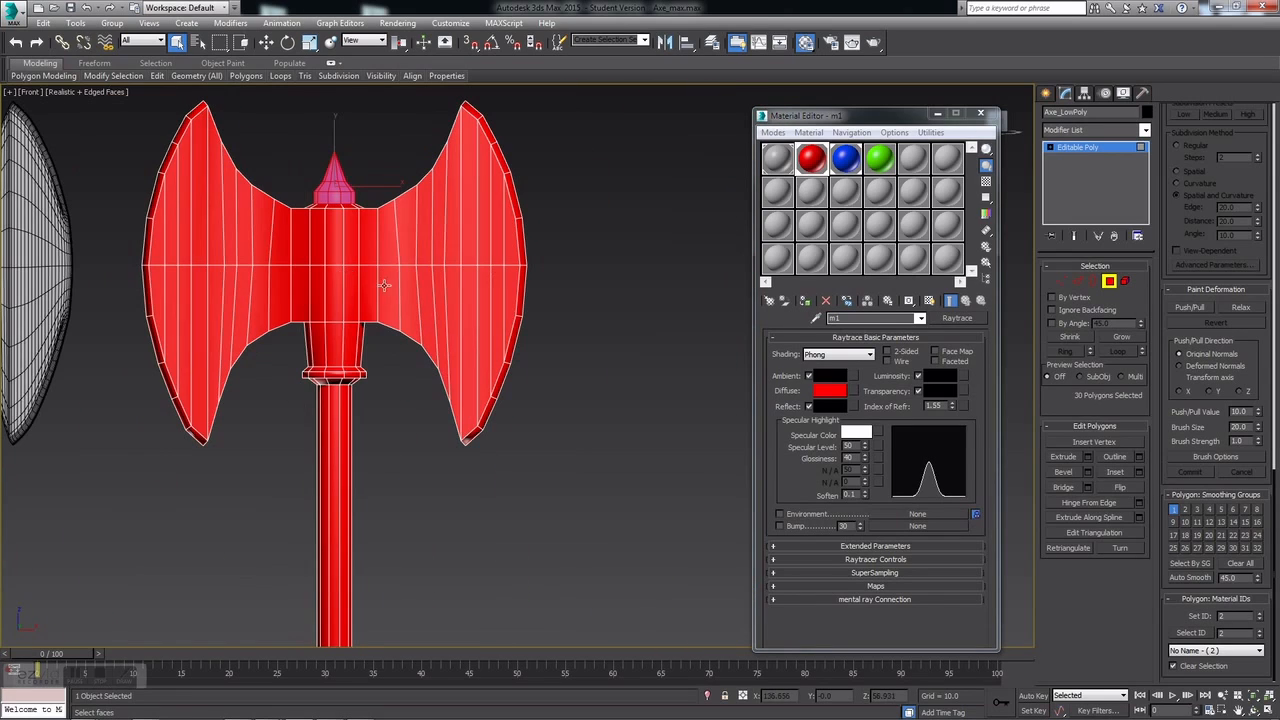
left_click_drag(125, 162, 237, 263)
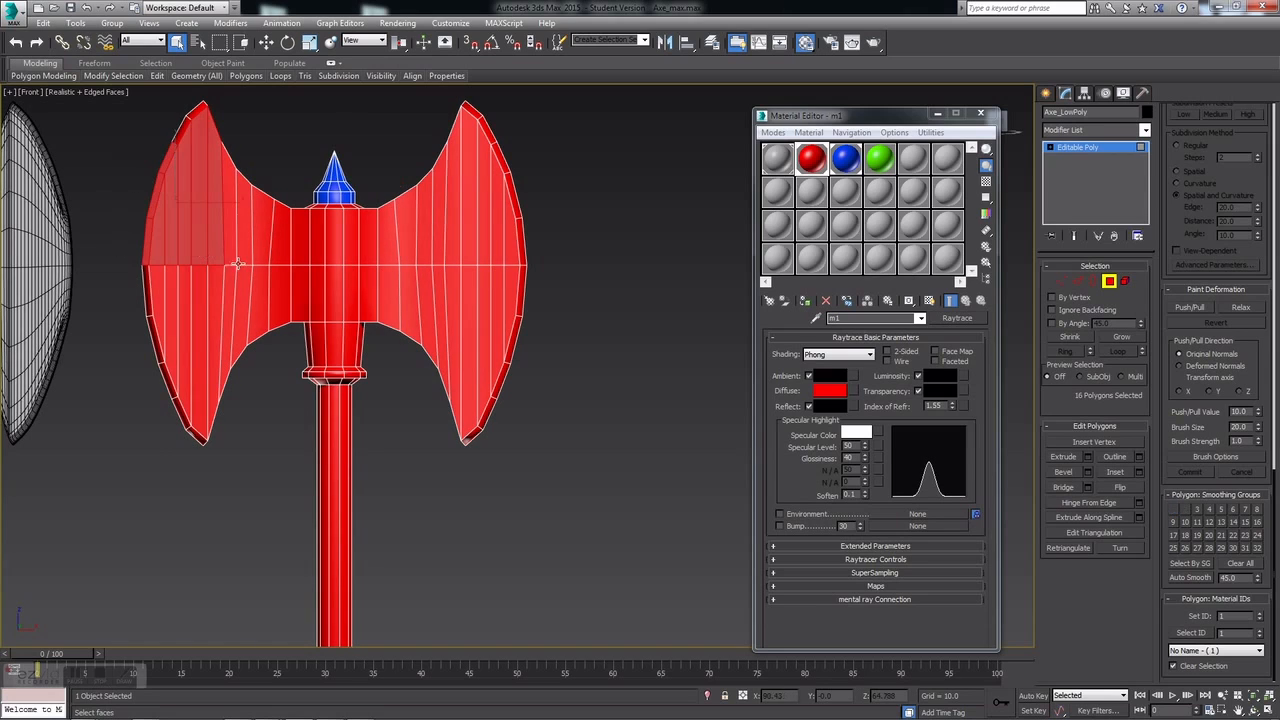
left_click(273, 150)
Step: Select the collar polygons above the handle and apply the blue m2 material to them
middle_click_drag(275, 150, 332, 103)
scroll(381, 335, "up", 5)
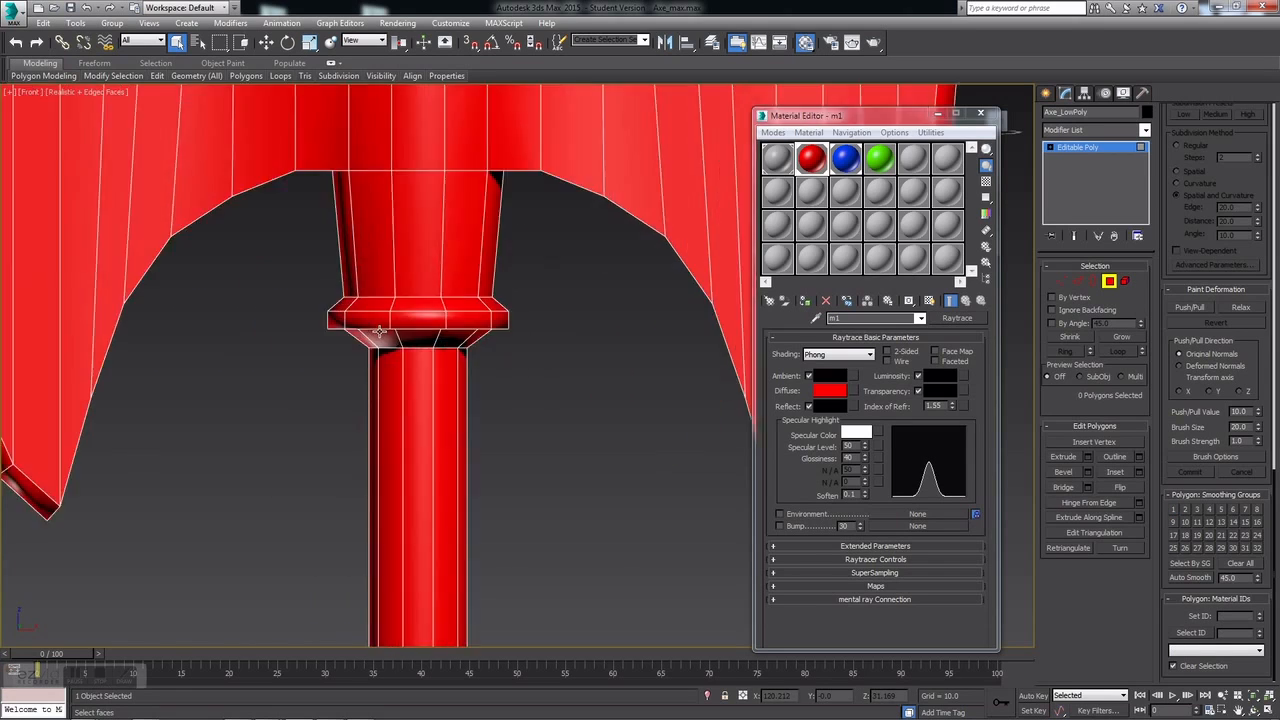
mouse_move(284, 340)
left_mouse_down()
mouse_move(587, 298)
mouse_move(589, 330)
left_mouse_up()
left_click_drag(845, 158, 465, 336)
scroll(543, 383, "down", 4)
scroll(615, 430, "down", 6)
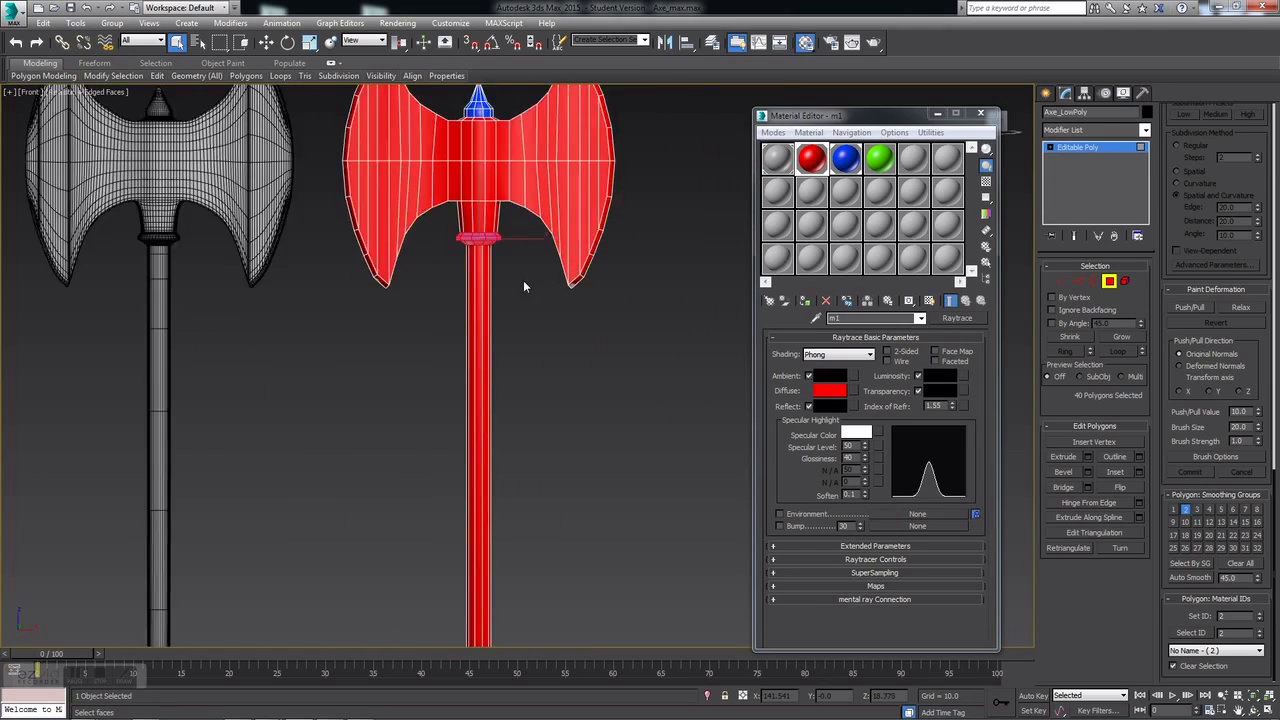
left_click_drag(547, 443, 547, 440)
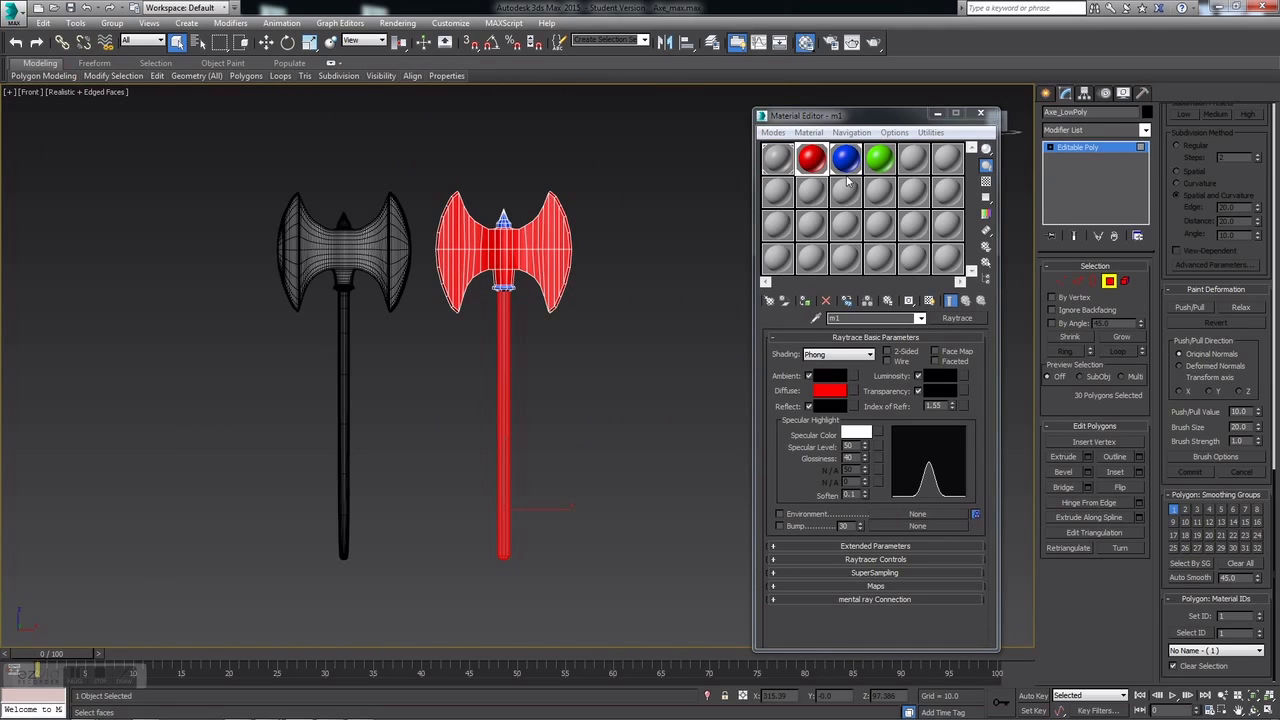
Step: Select the handle polygons so the handle wears the green material, then clear the selection
left_click(551, 336)
scroll(455, 275, "up", 4)
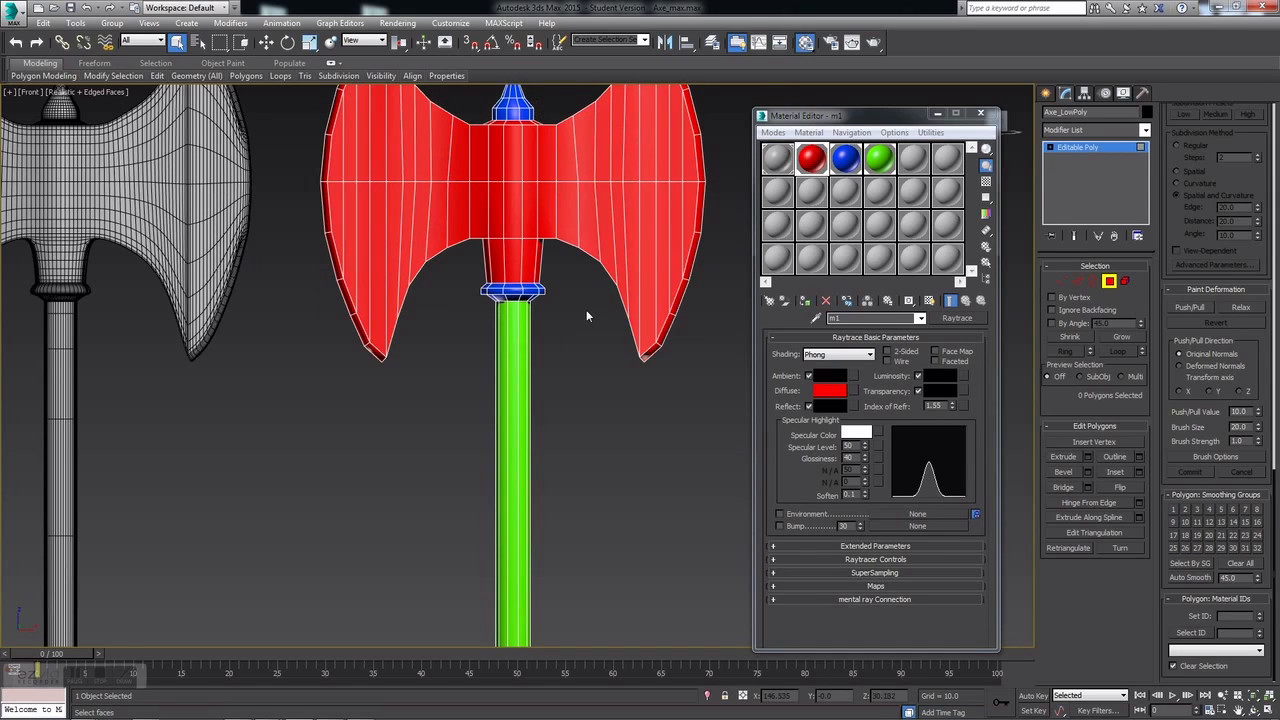
middle_click_drag(586, 314, 565, 407)
scroll(668, 472, "down", 2)
middle_click_drag(668, 474, 570, 272)
scroll(564, 538, "down", 4)
middle_click_drag(546, 526, 533, 478)
left_click(490, 530)
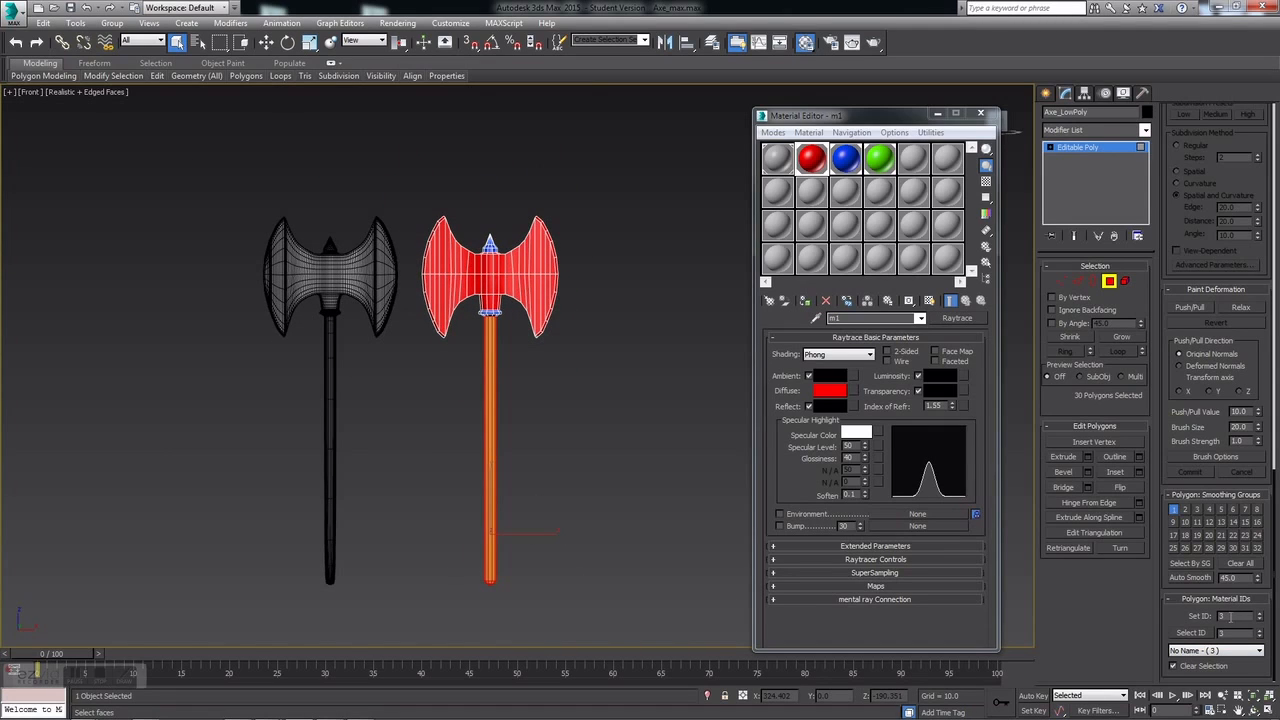
scroll(528, 220, "up", 7)
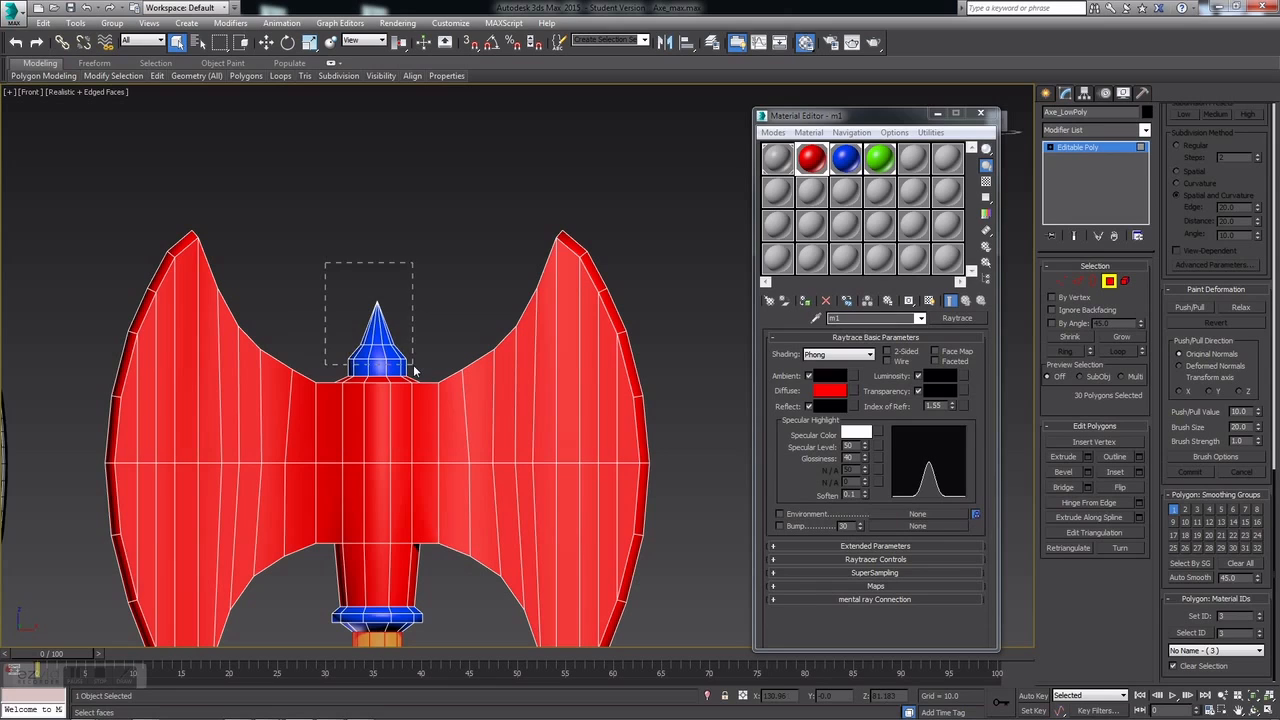
left_click_drag(415, 370, 417, 371)
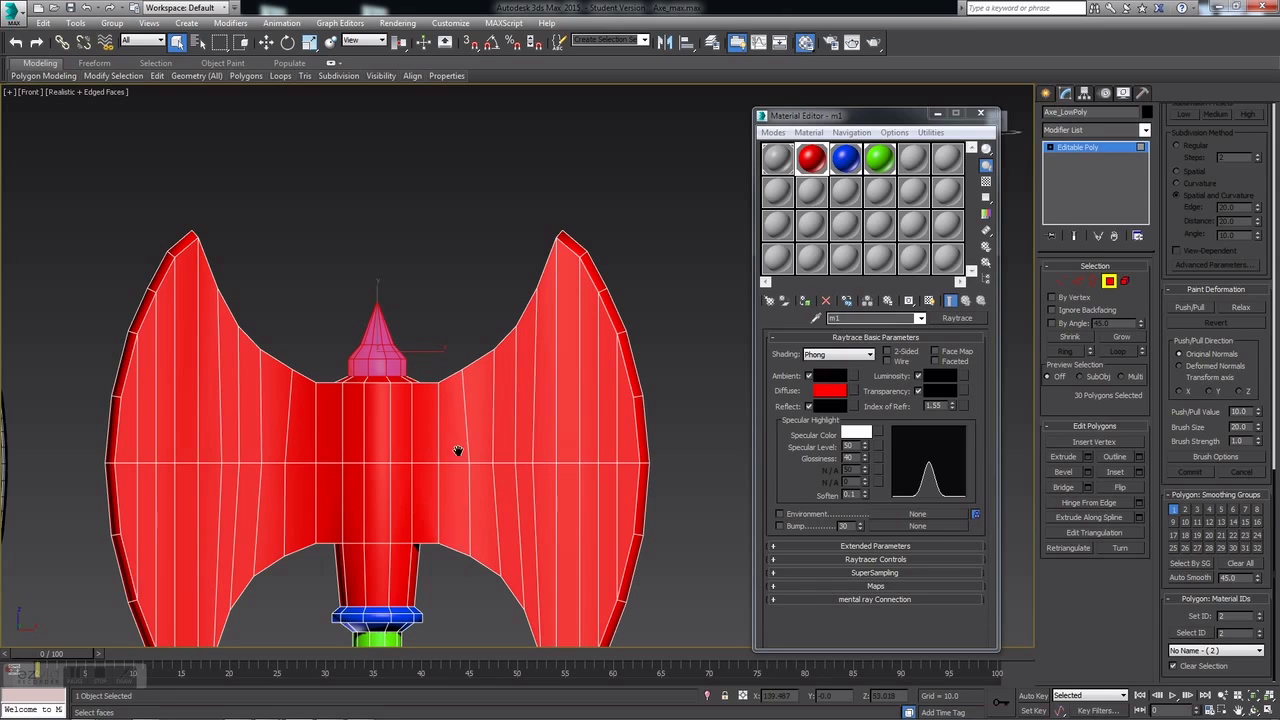
scroll(452, 514, "down", 8)
left_click(560, 332)
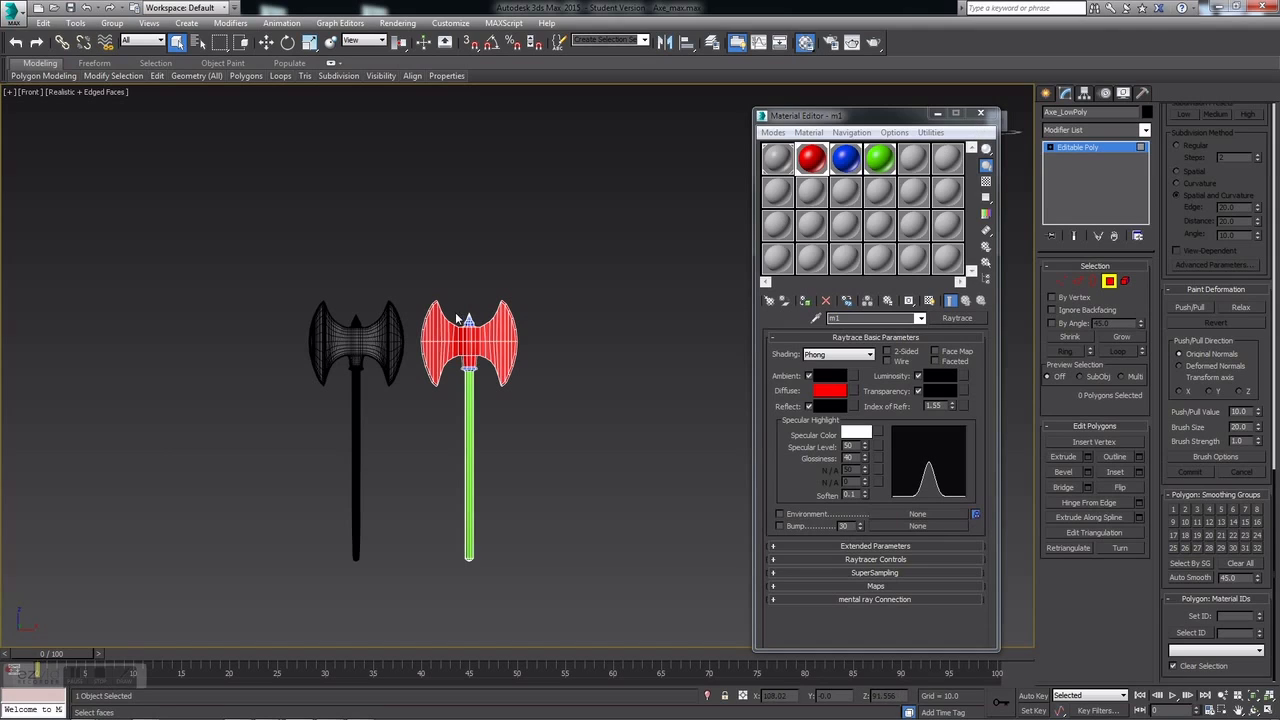
Step: Close the Material Editor and return Axe_LowPoly to object level
left_click(980, 113)
middle_click_drag(431, 419, 536, 367)
scroll(536, 367, "up", 3)
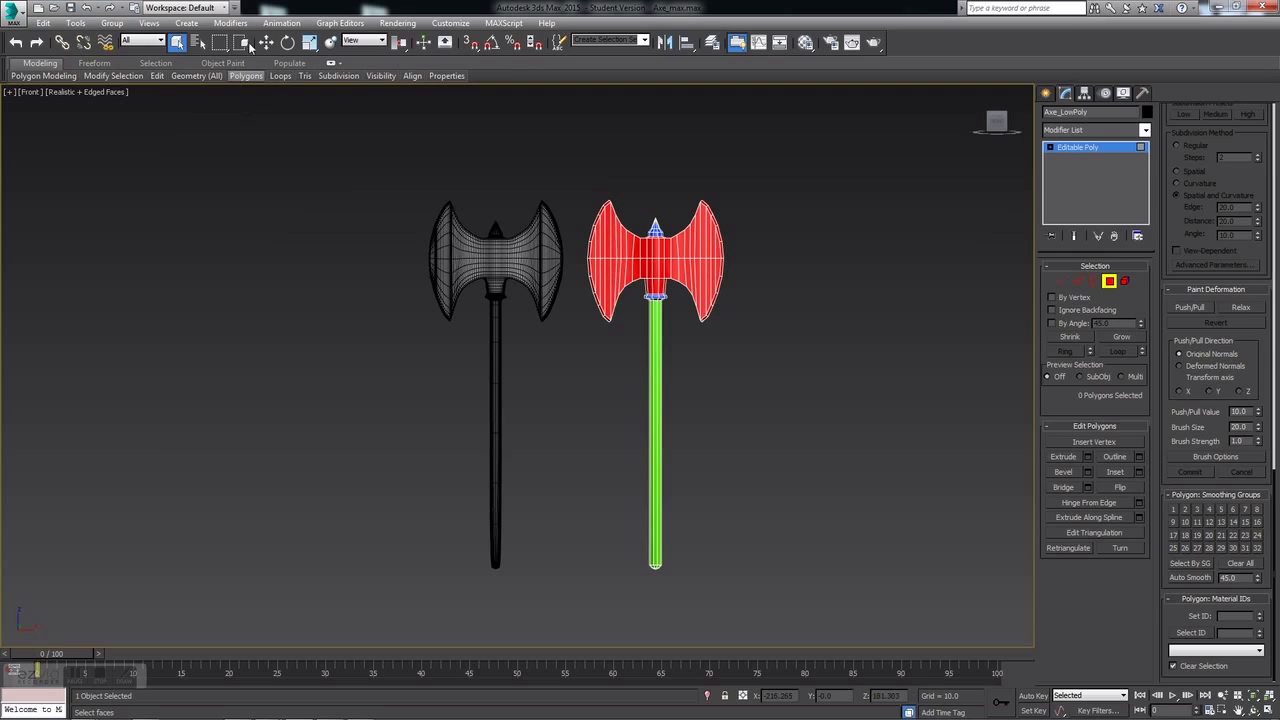
left_click(245, 75)
key("w")
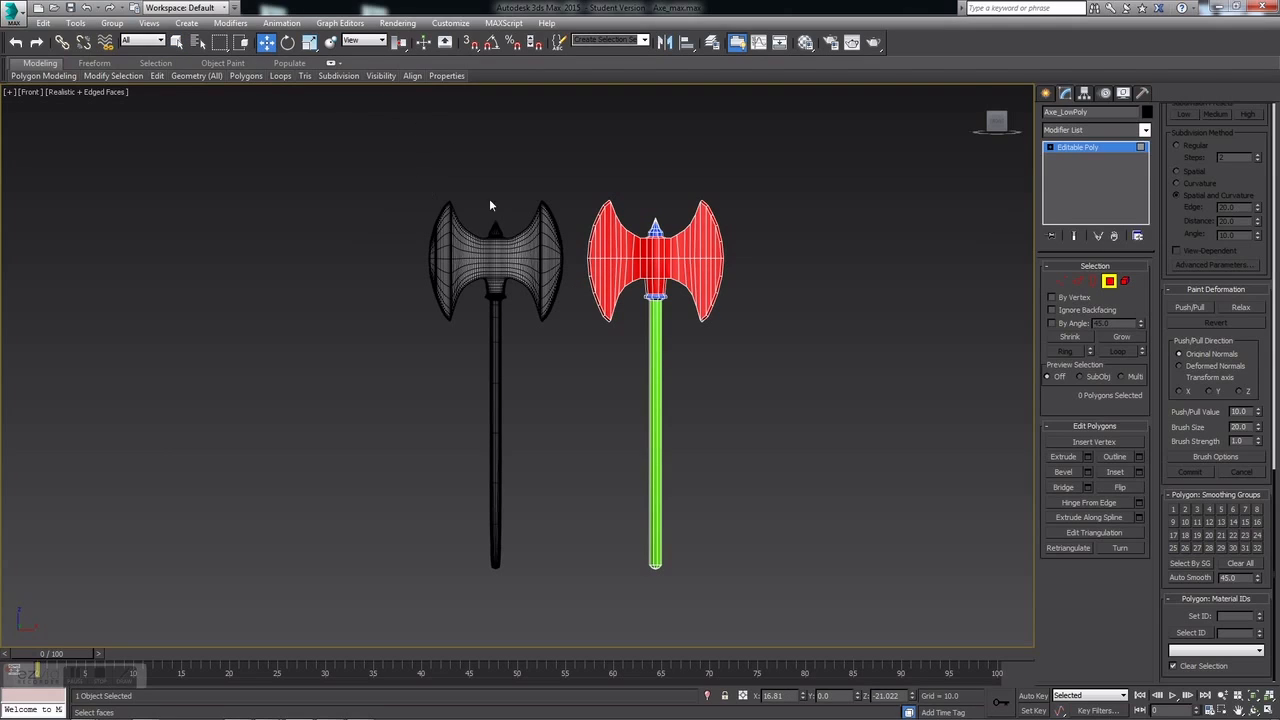
left_click(1050, 148)
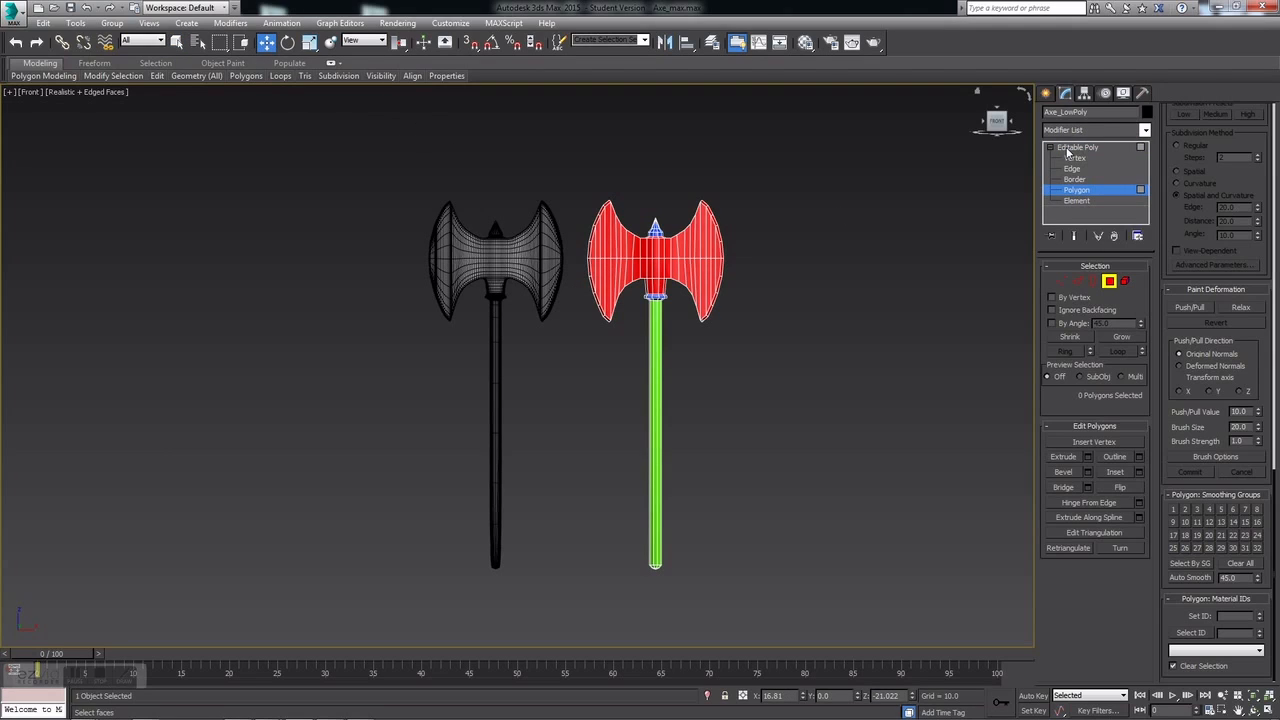
left_click(1068, 149)
Step: Deselect the low-poly axe and select the grey Axe_HighPoly
left_click(830, 247)
middle_click_drag(663, 280, 774, 266)
scroll(604, 217, "up", 6)
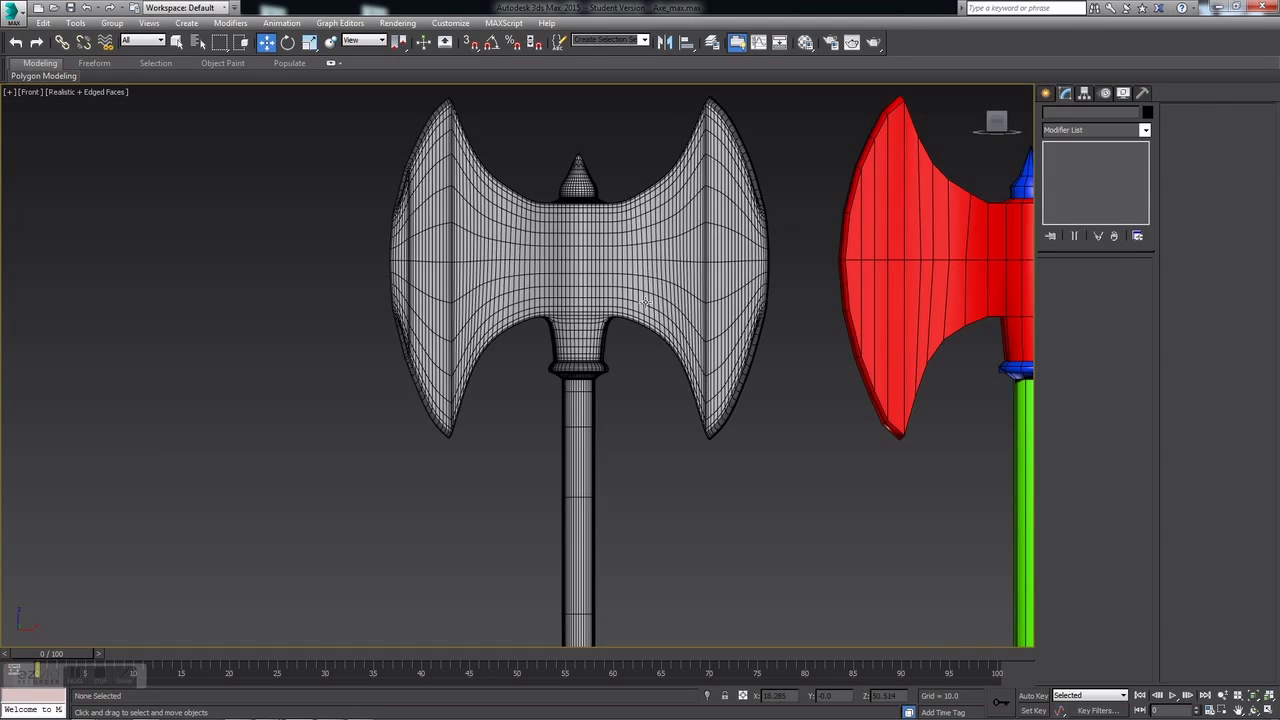
scroll(645, 302, "down", 5)
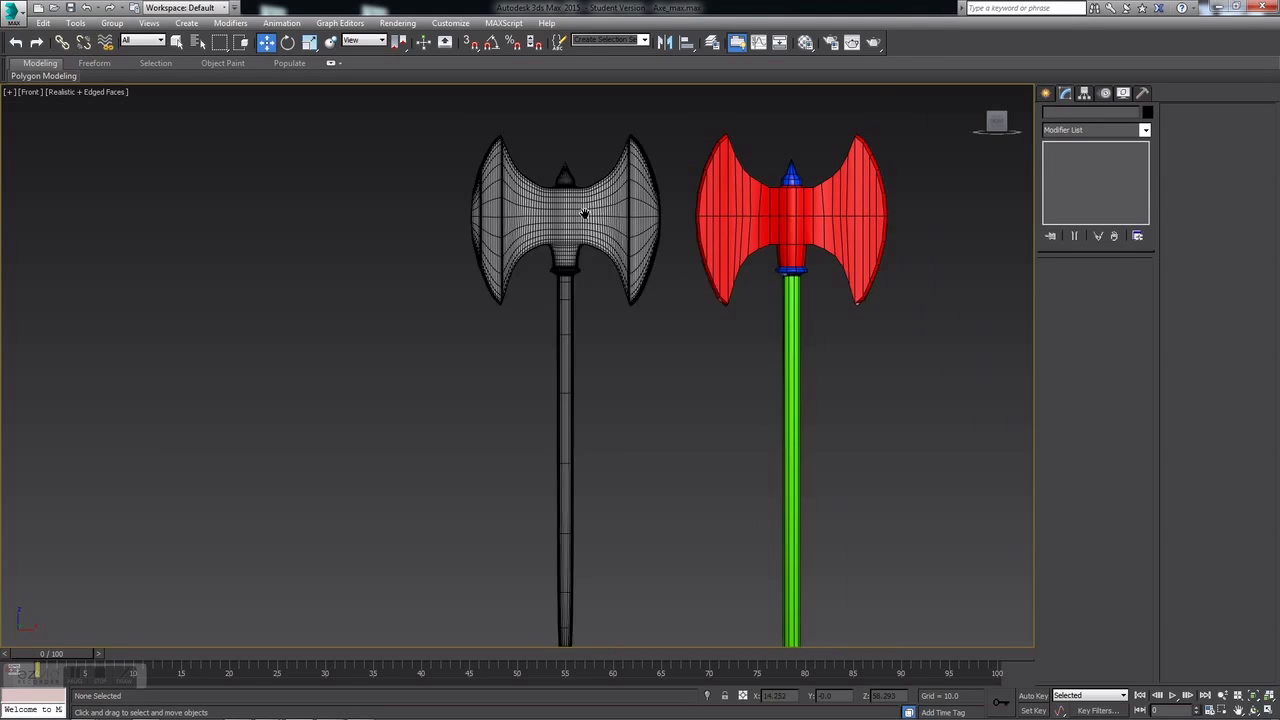
left_click(530, 186)
middle_click_drag(543, 250, 608, 251)
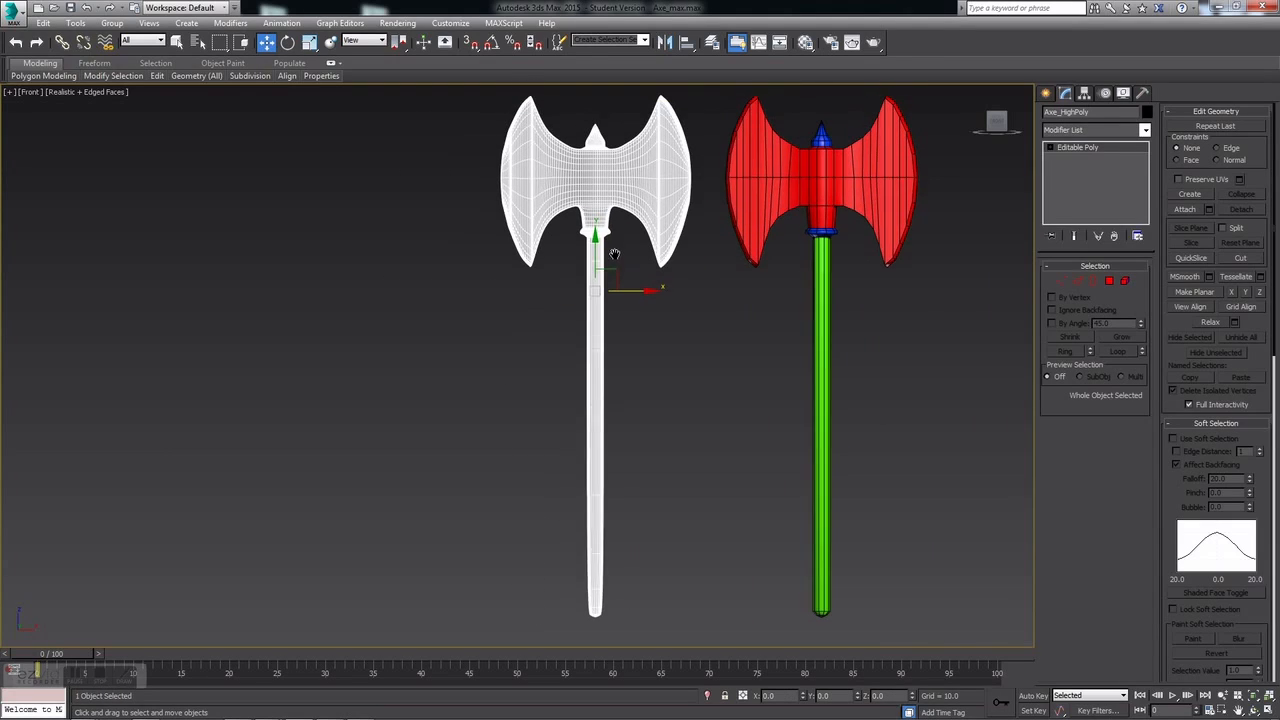
Step: Export the selected high-poly axe to Axe_HighPoly.FBX, replacing the old file and dismissing warnings
left_click(22, 14)
mouse_move(64, 226)
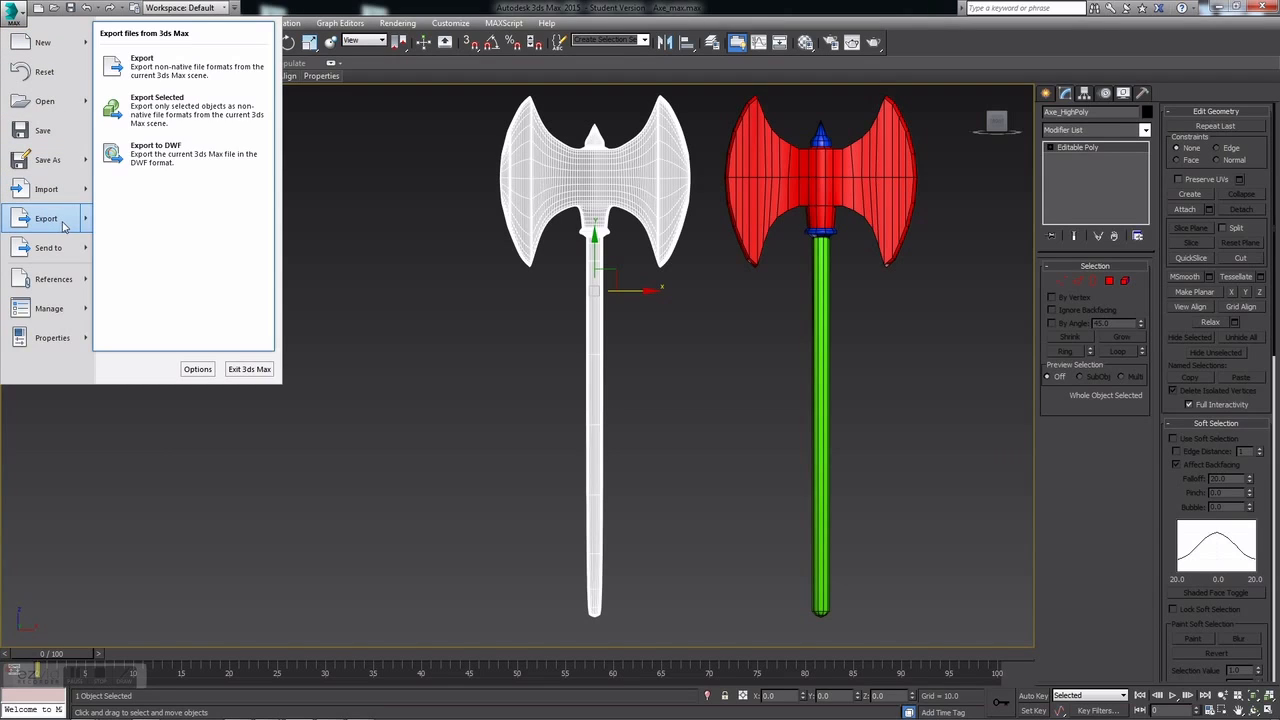
left_click(181, 115)
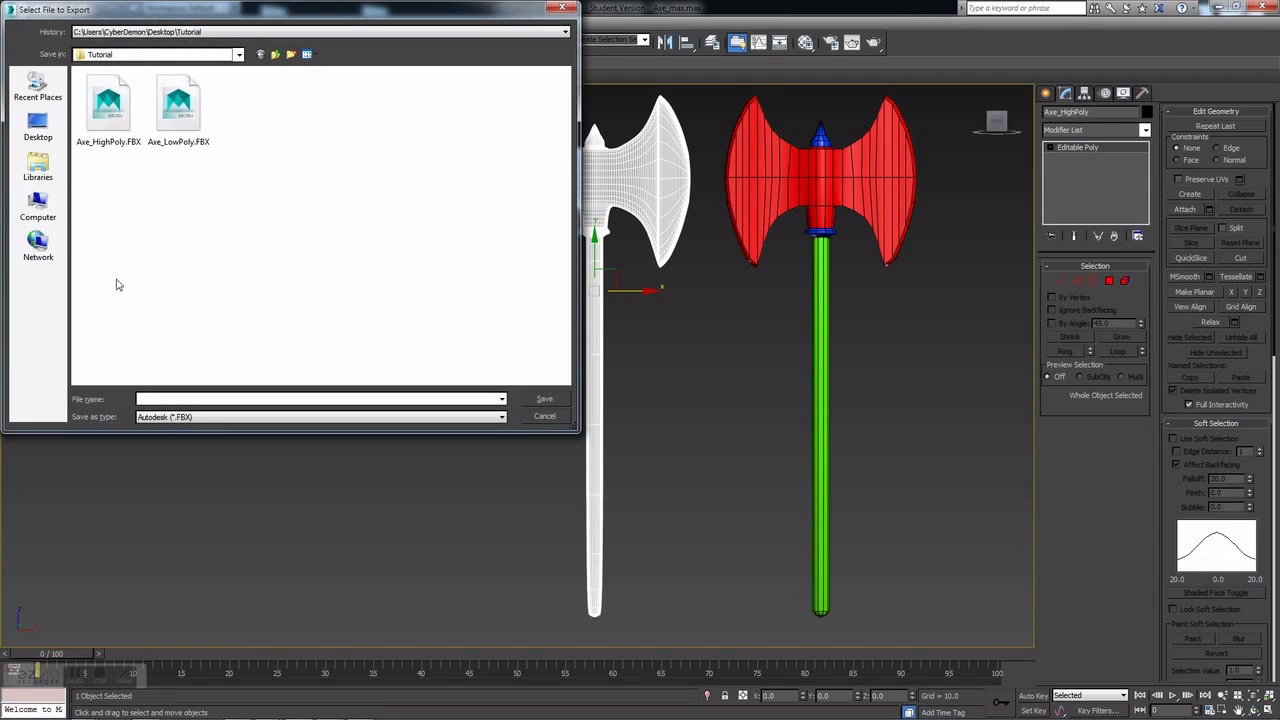
left_click(109, 113)
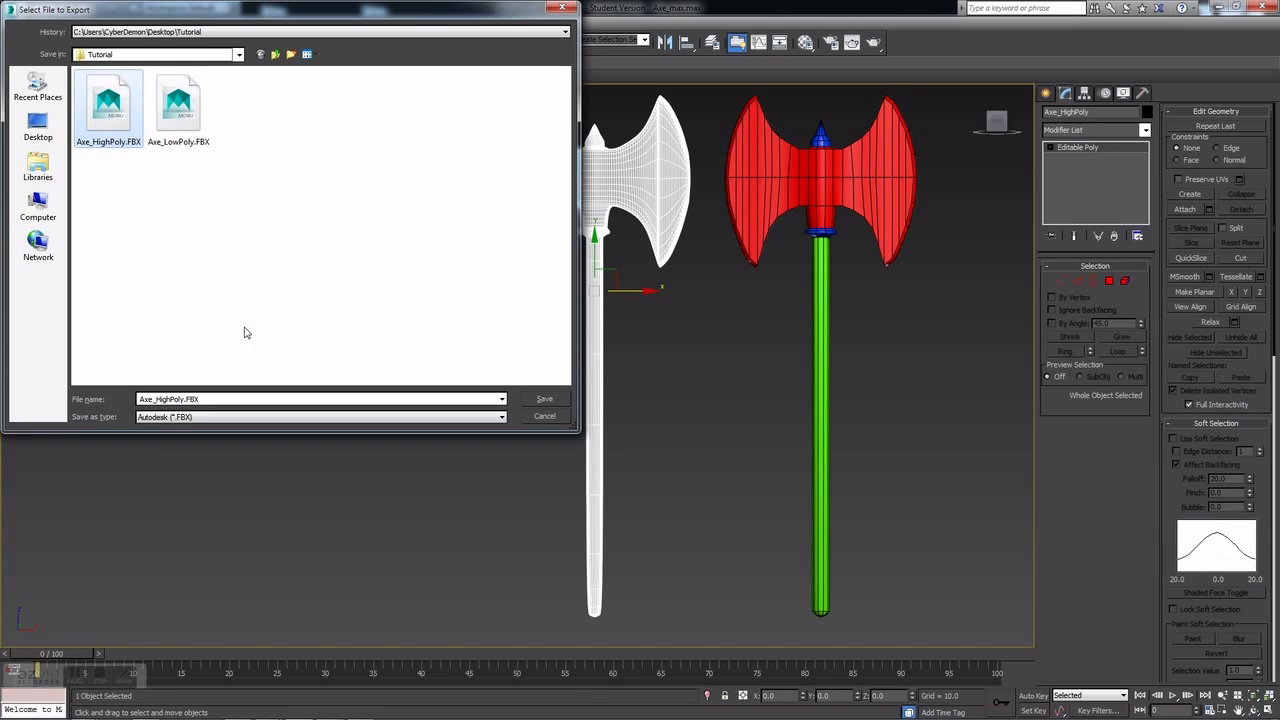
left_click(545, 401)
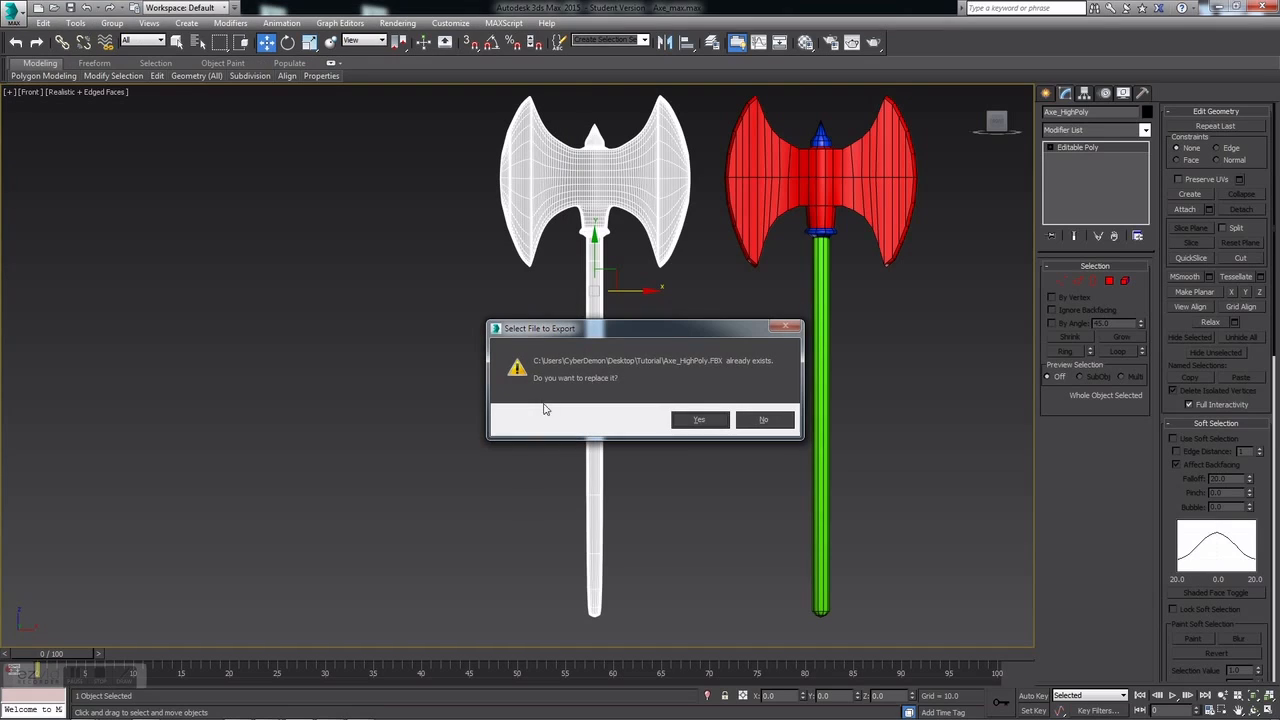
left_click(701, 421)
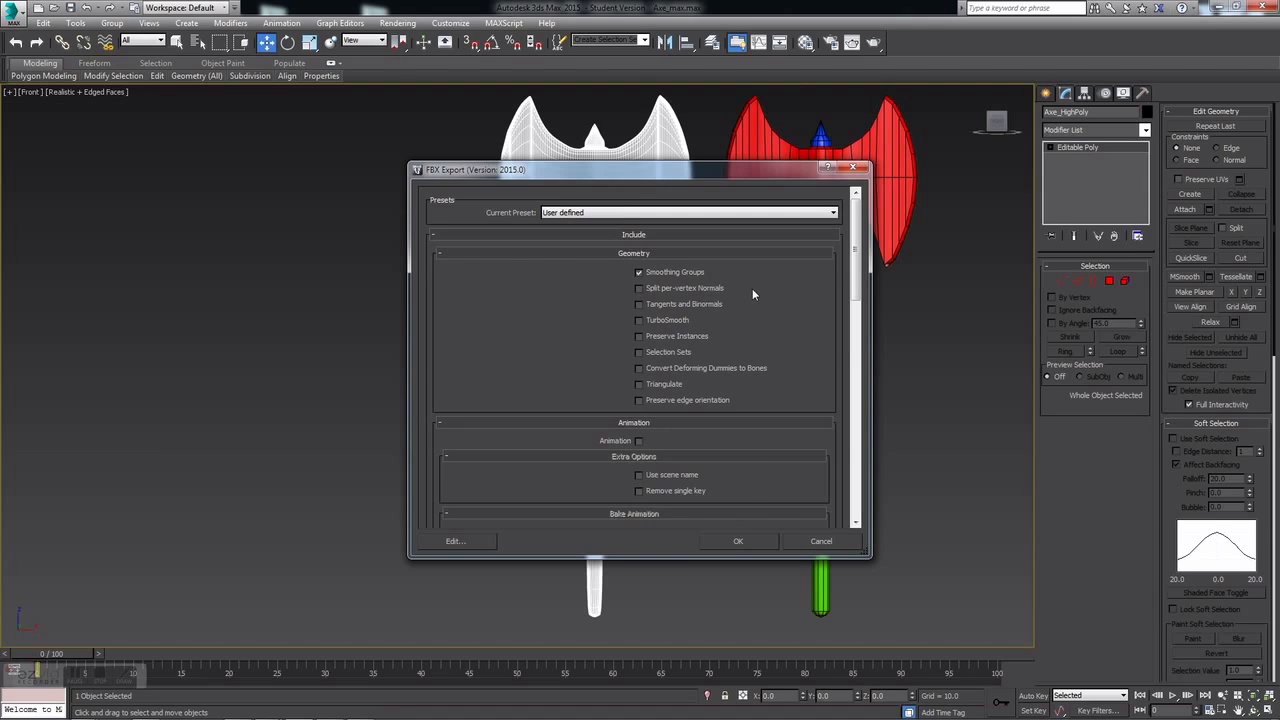
left_click_drag(843, 241, 870, 200)
left_click(740, 541)
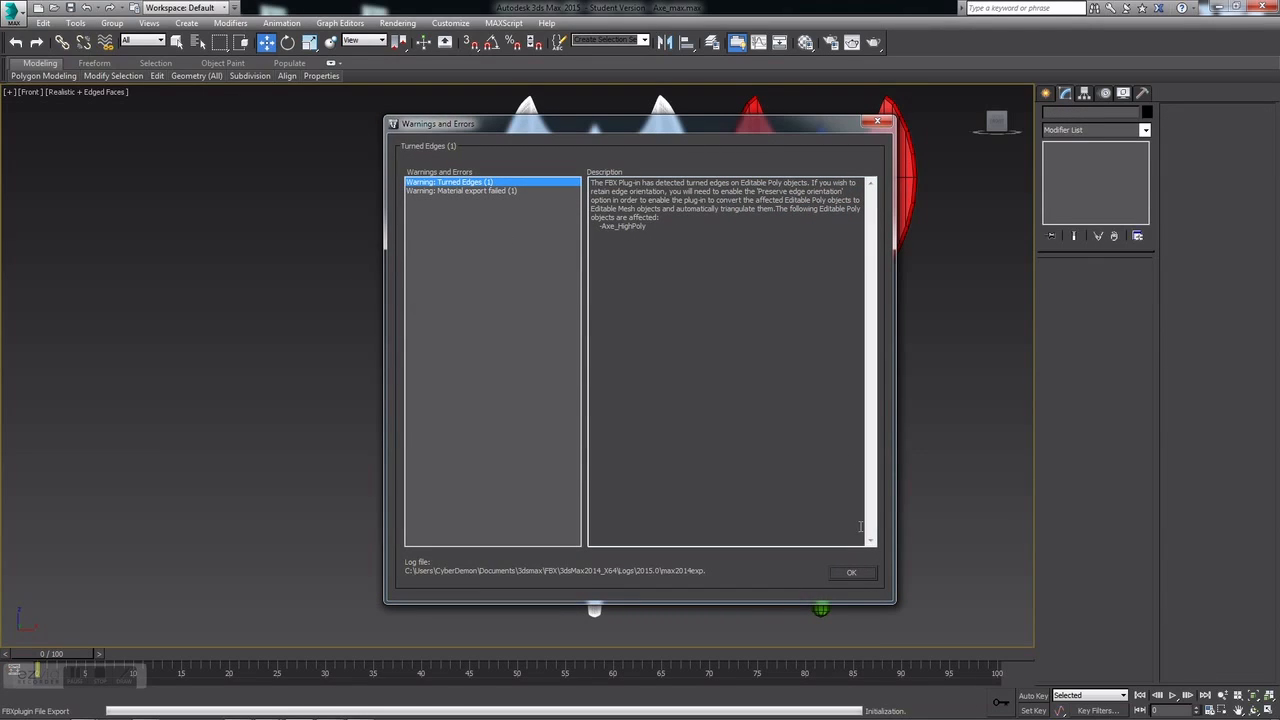
left_click(851, 572)
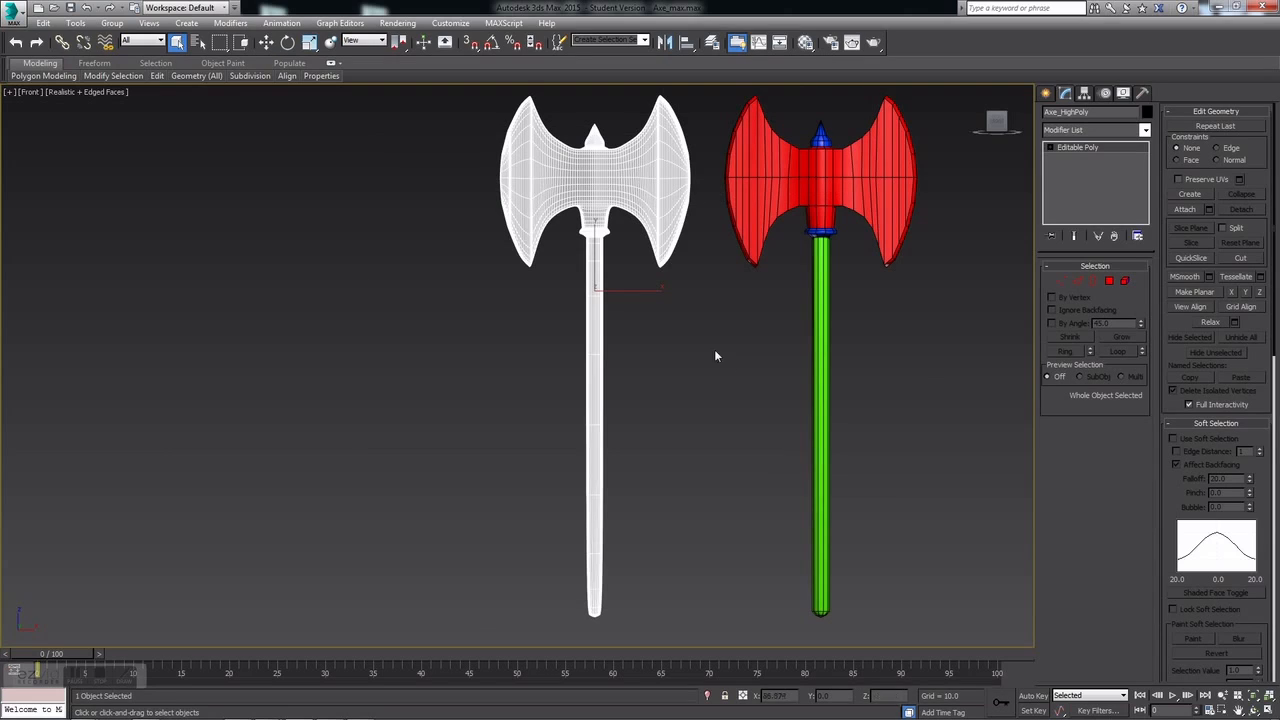
Step: Move Axe_LowPoly to X position 0 so it overlaps the high-poly axe
left_click(968, 265)
left_click(836, 196)
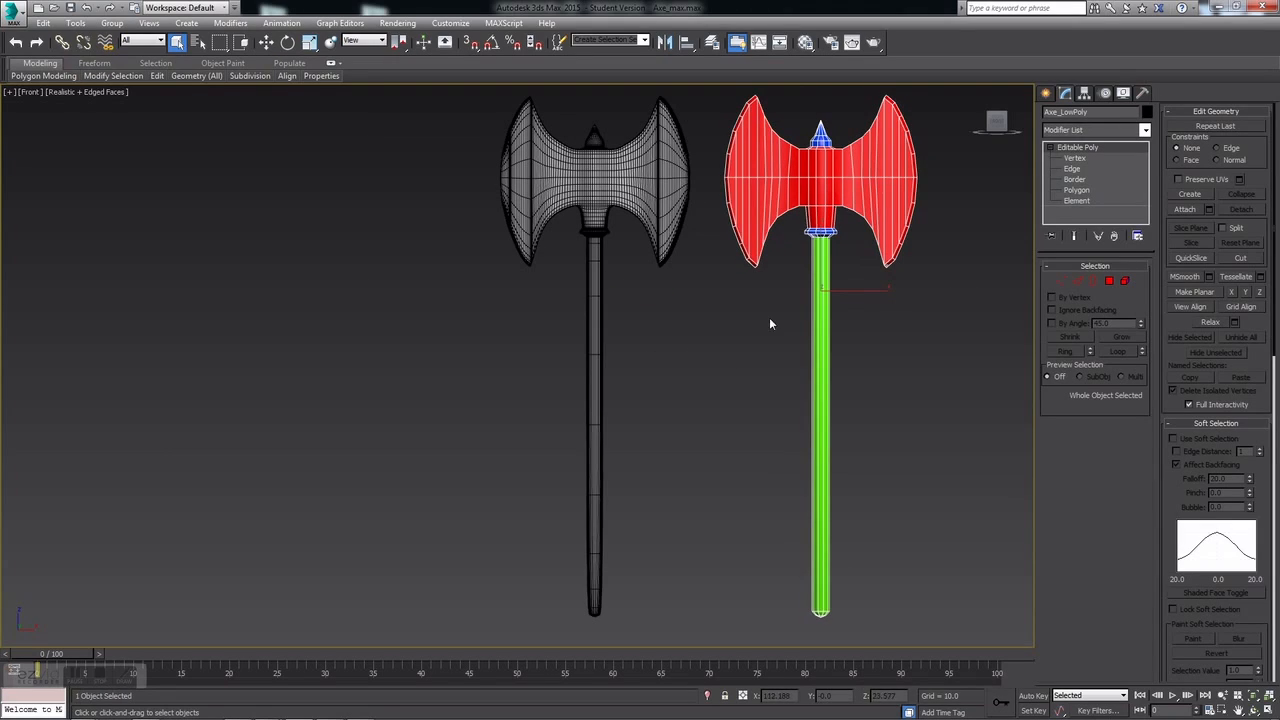
left_click(266, 42)
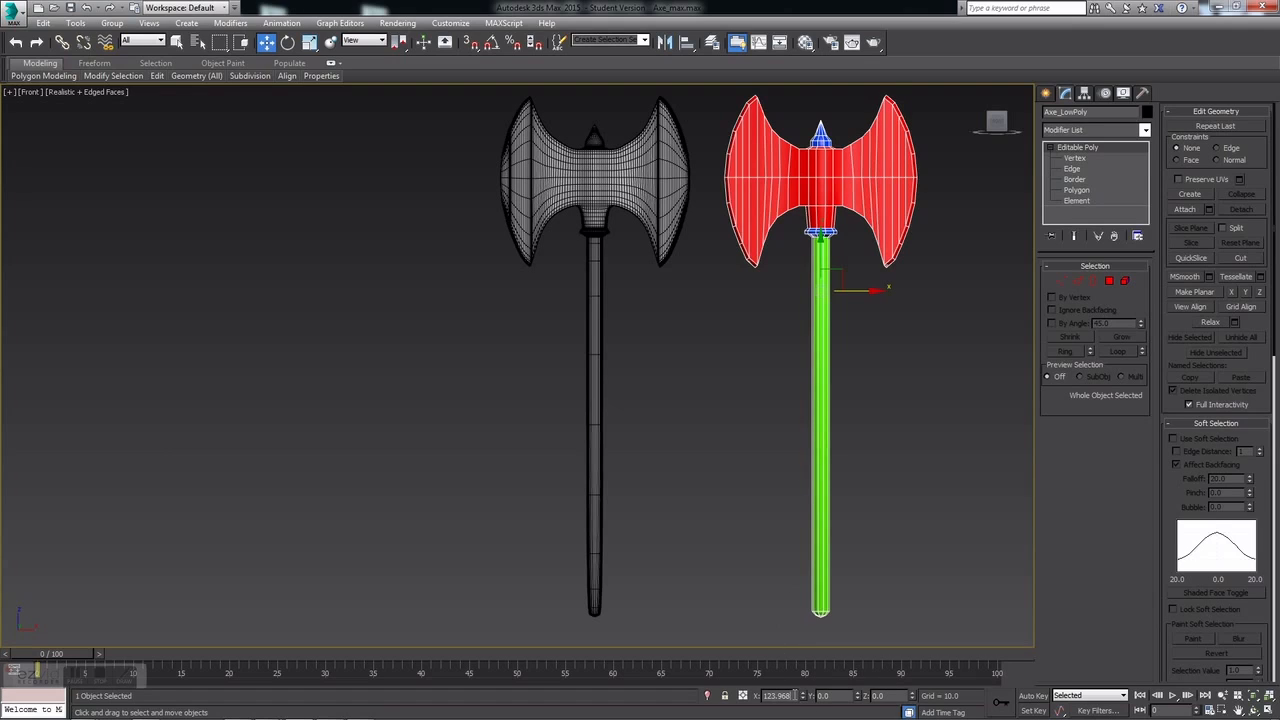
type("0")
key("Return")
middle_click_drag(761, 321, 830, 377)
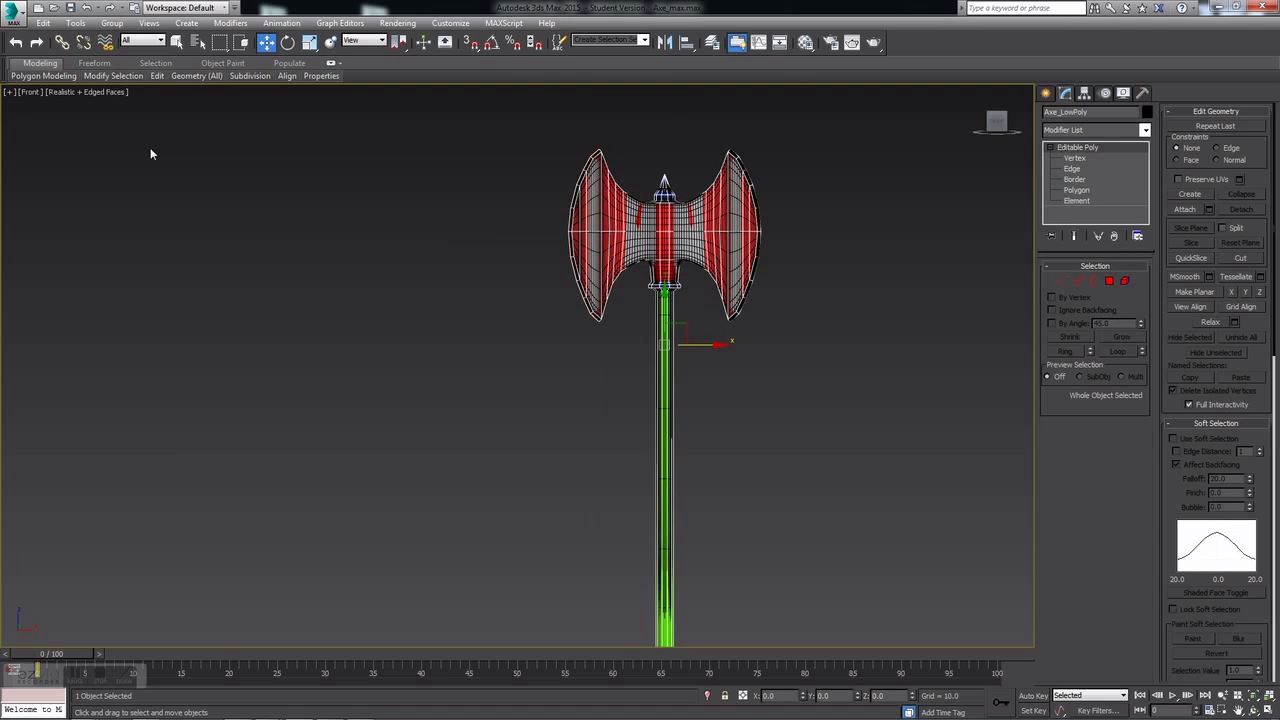
Step: Export the selected low-poly axe to Axe_LowPoly.FBX with Selection Sets, replacing the old file
left_click(18, 14)
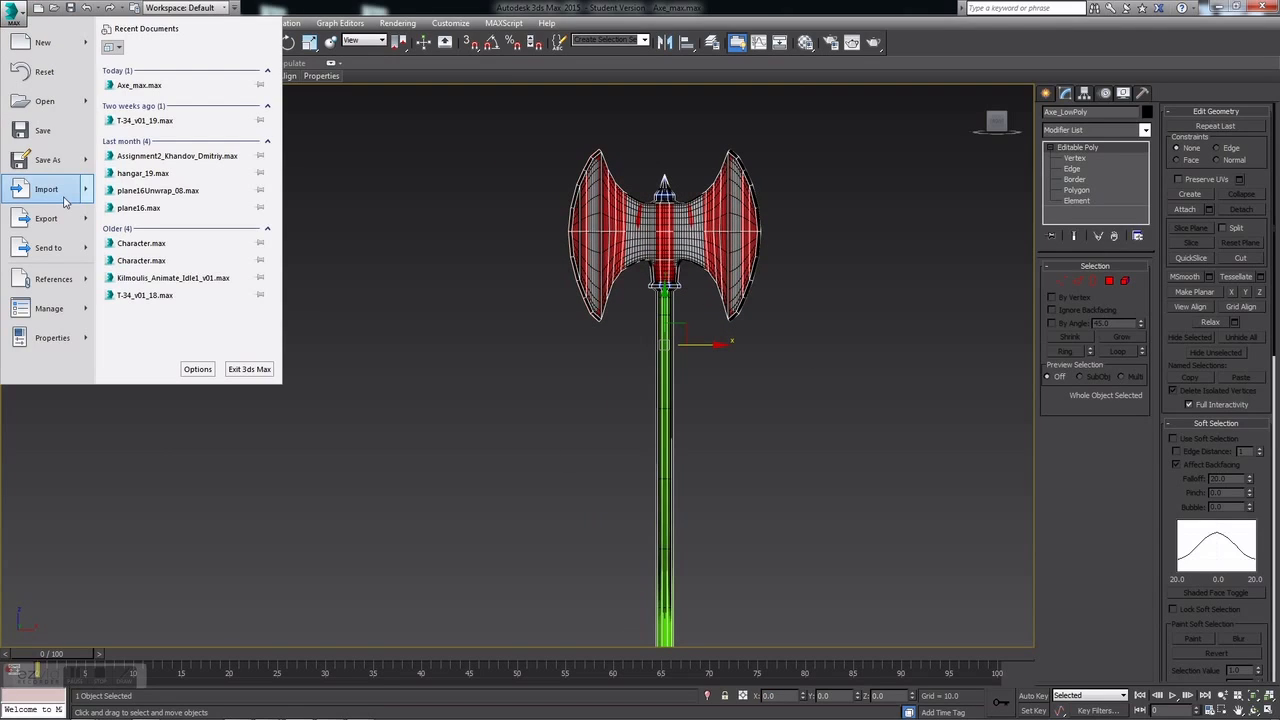
mouse_move(50, 218)
left_click(205, 185)
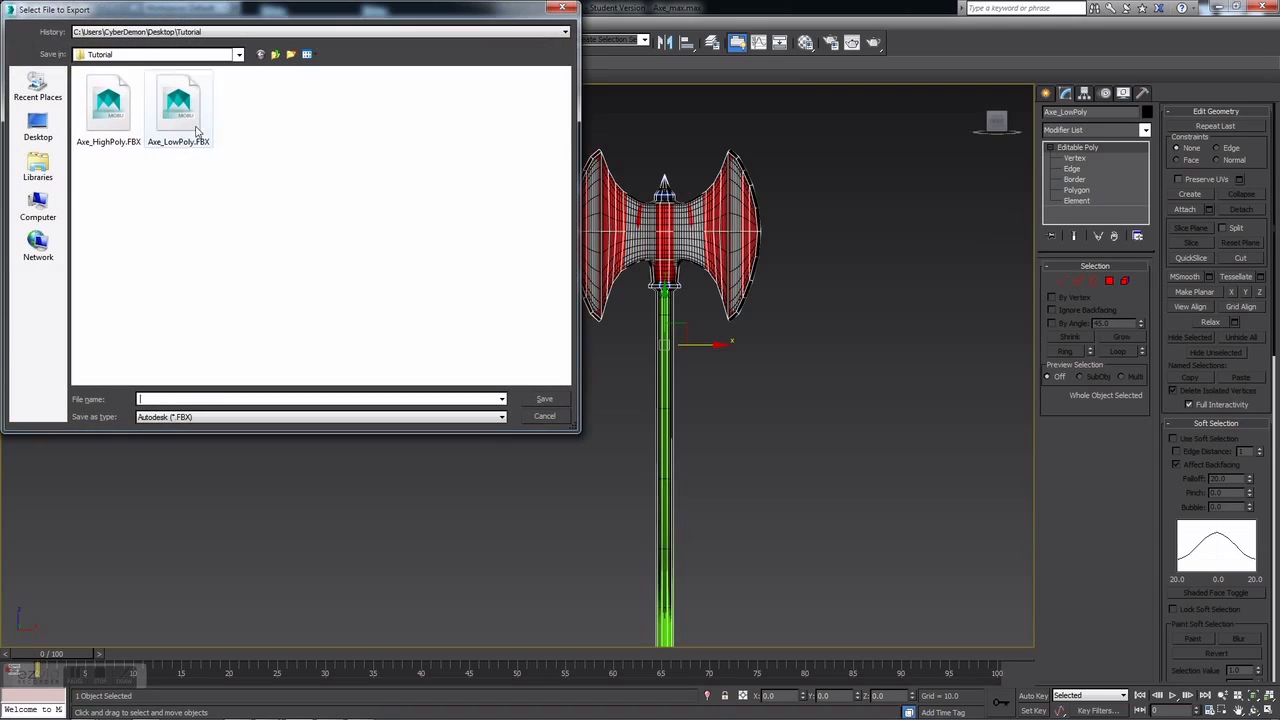
left_click(181, 111)
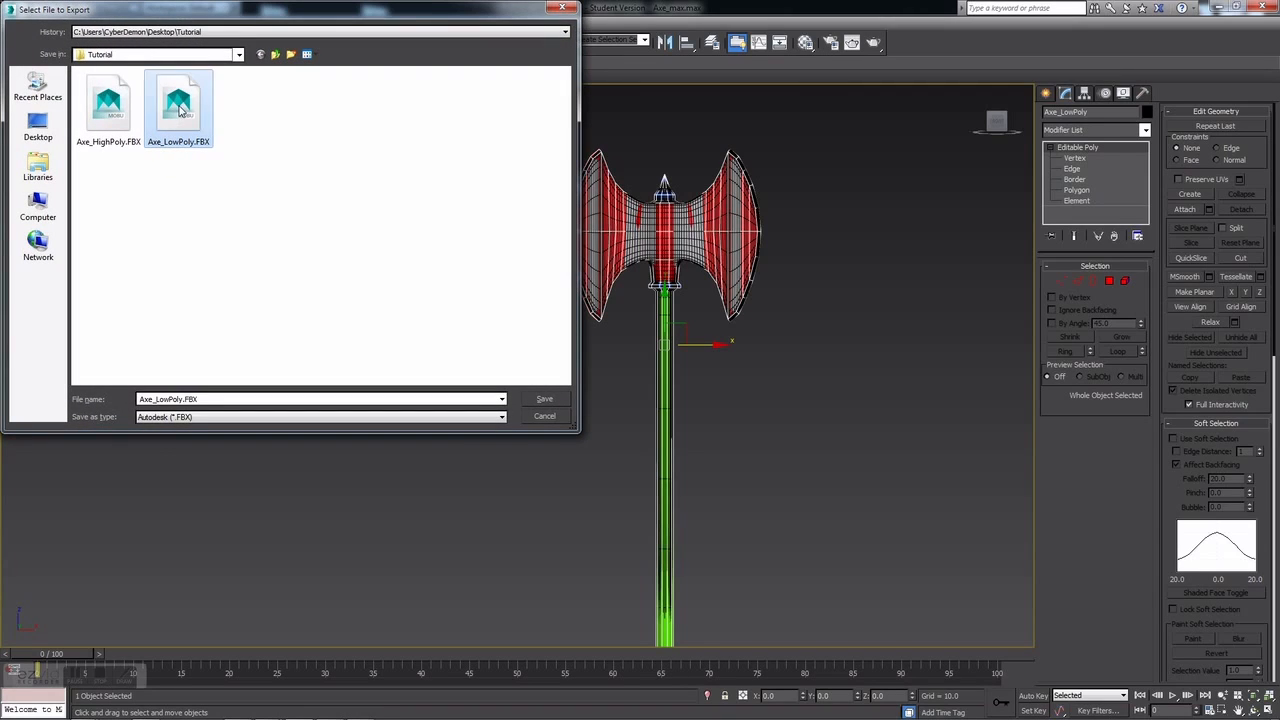
left_click(544, 400)
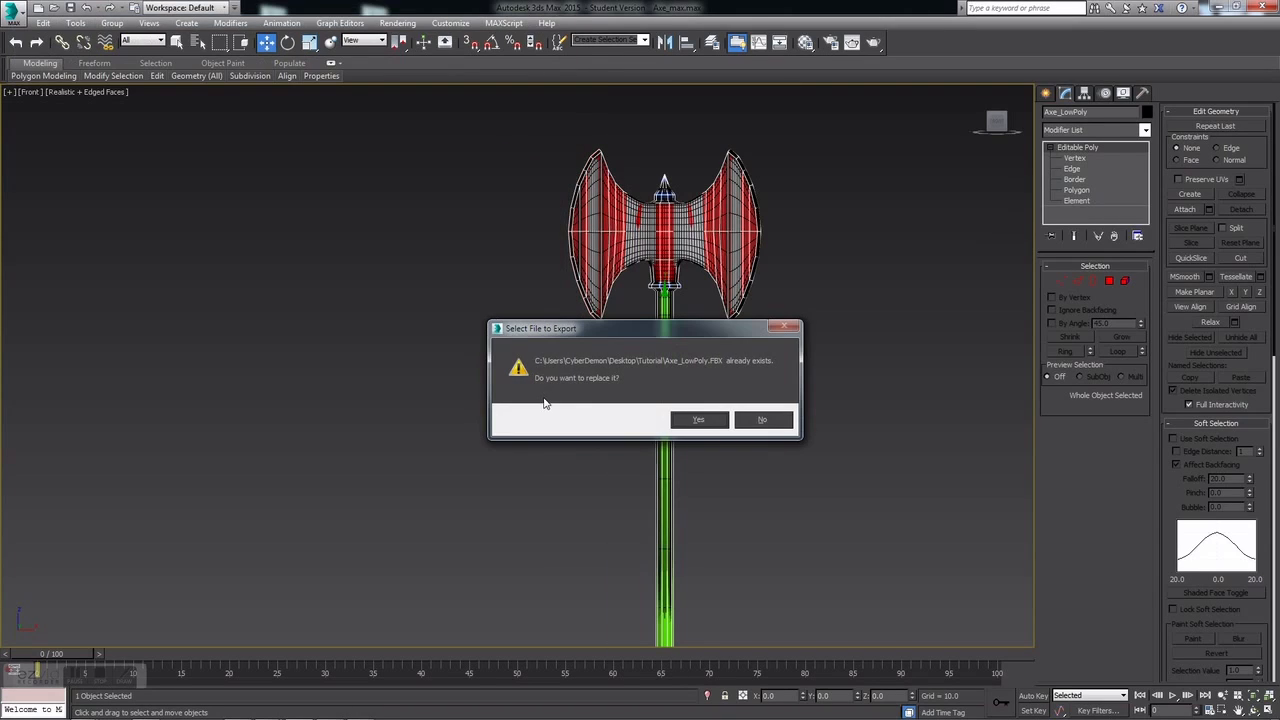
left_click(702, 424)
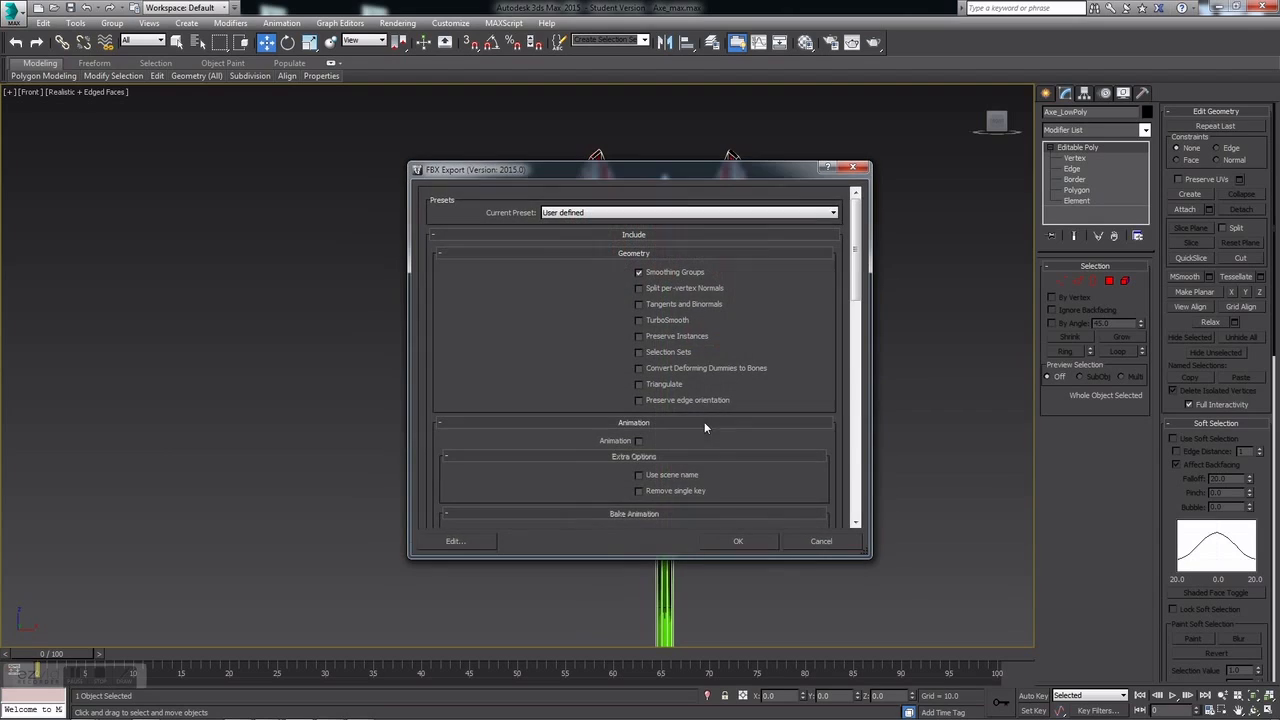
left_click(639, 352)
left_click(728, 541)
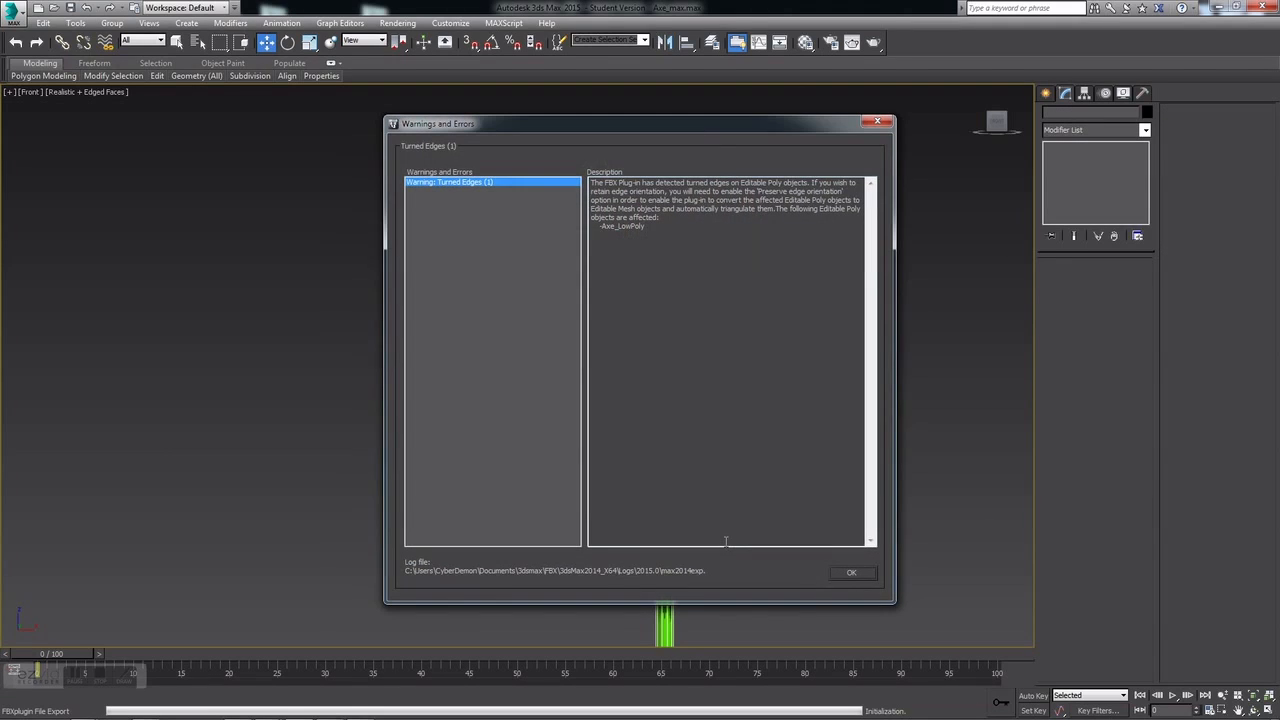
left_click(846, 568)
left_click(820, 452)
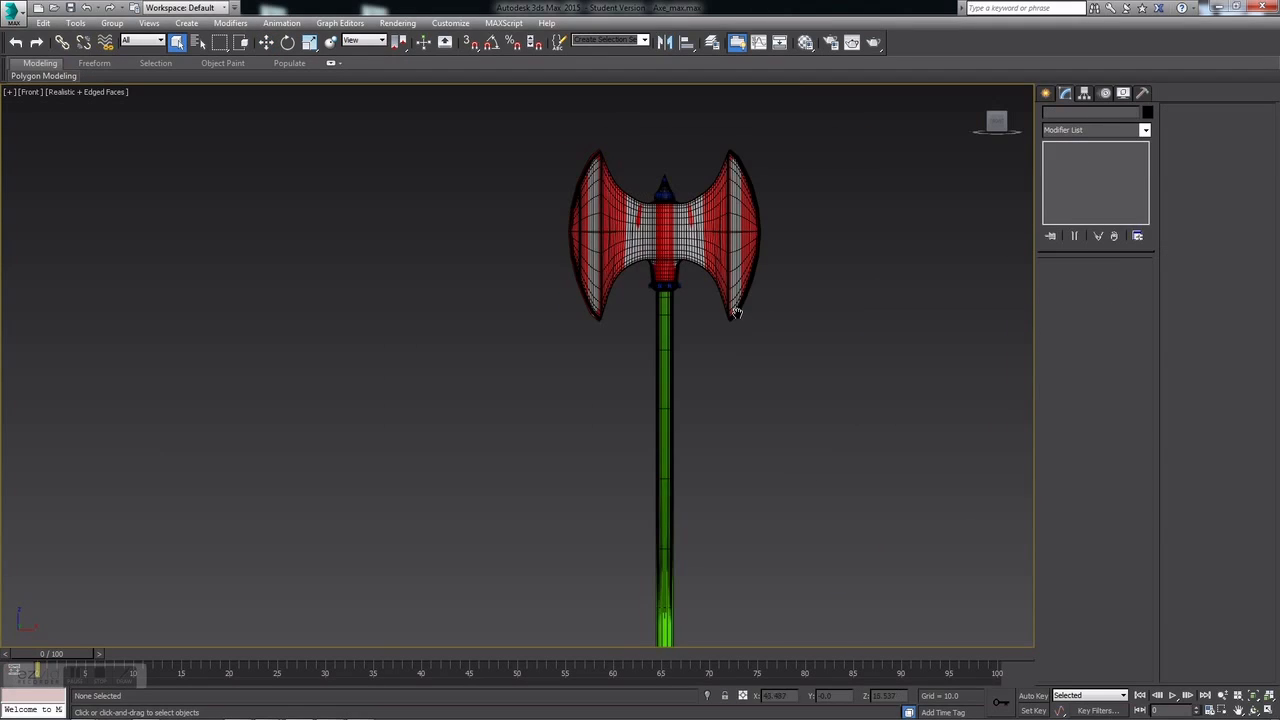
Step: Select the high-poly axe and Shift-drag a copy of it to the right along X
scroll(735, 311, "down", 2)
middle_click_drag(722, 311, 513, 298)
key("w")
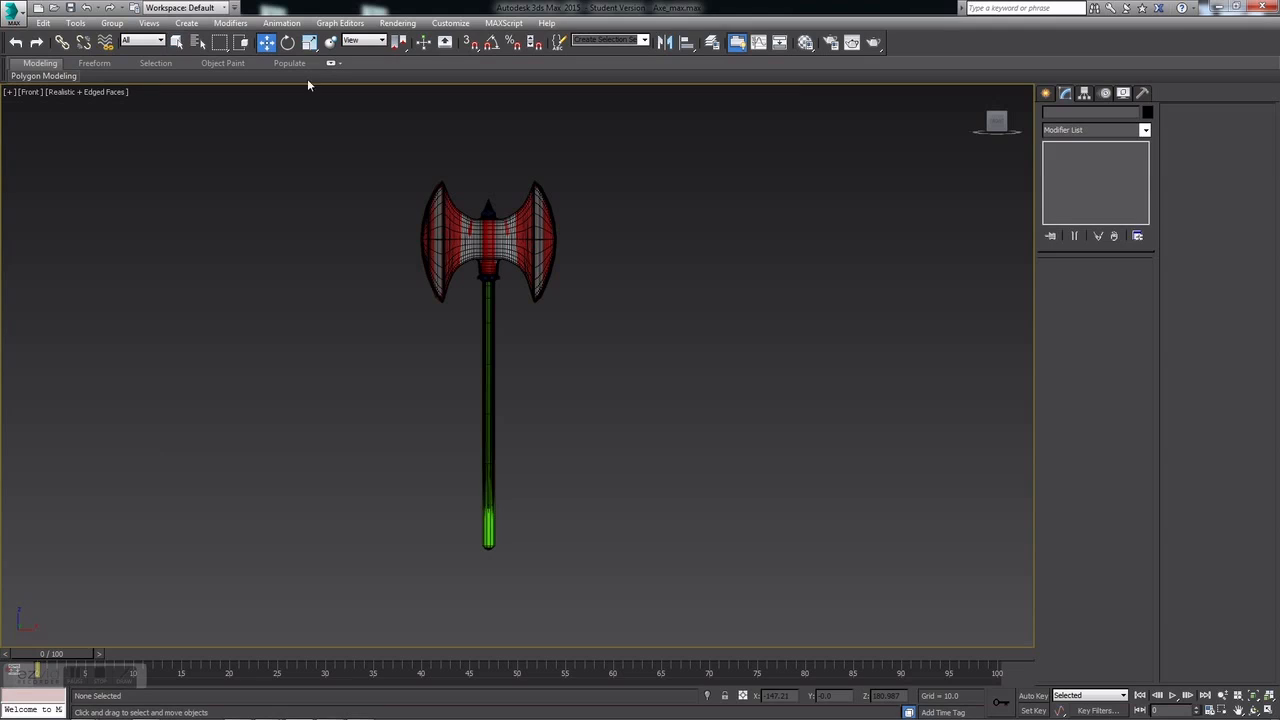
left_click(513, 256)
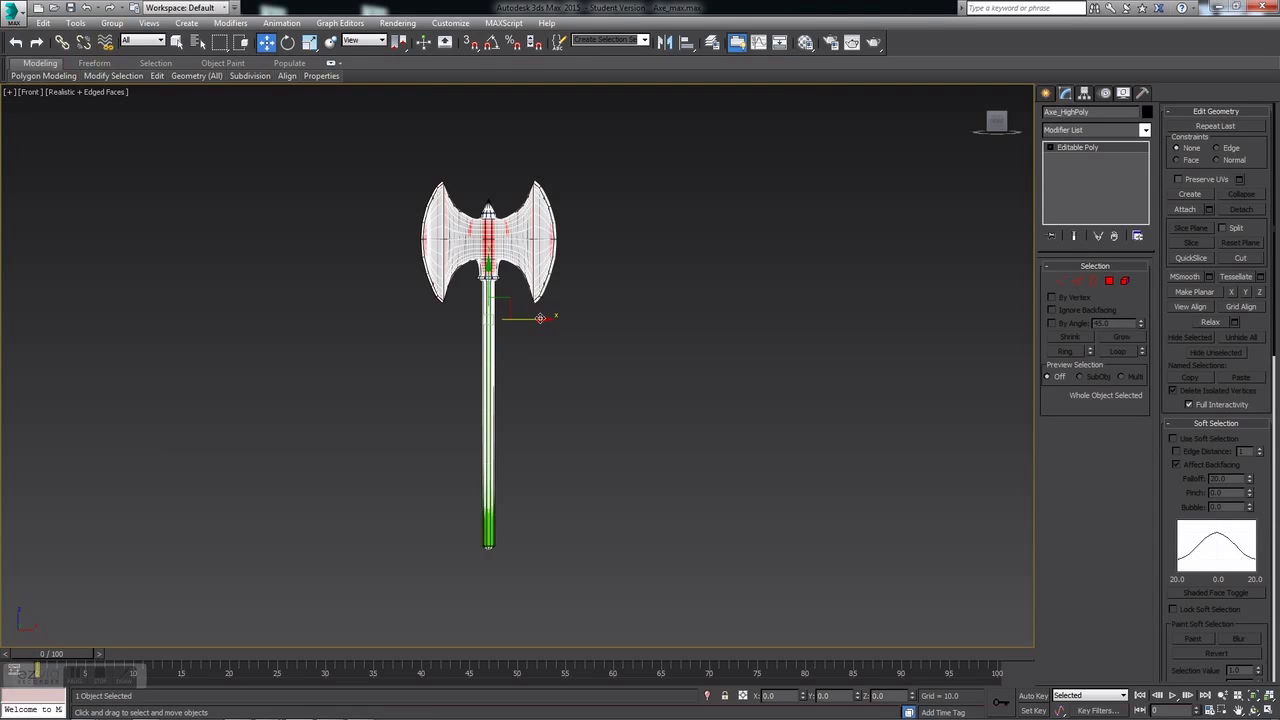
left_click_drag(540, 318, 691, 319, "shift")
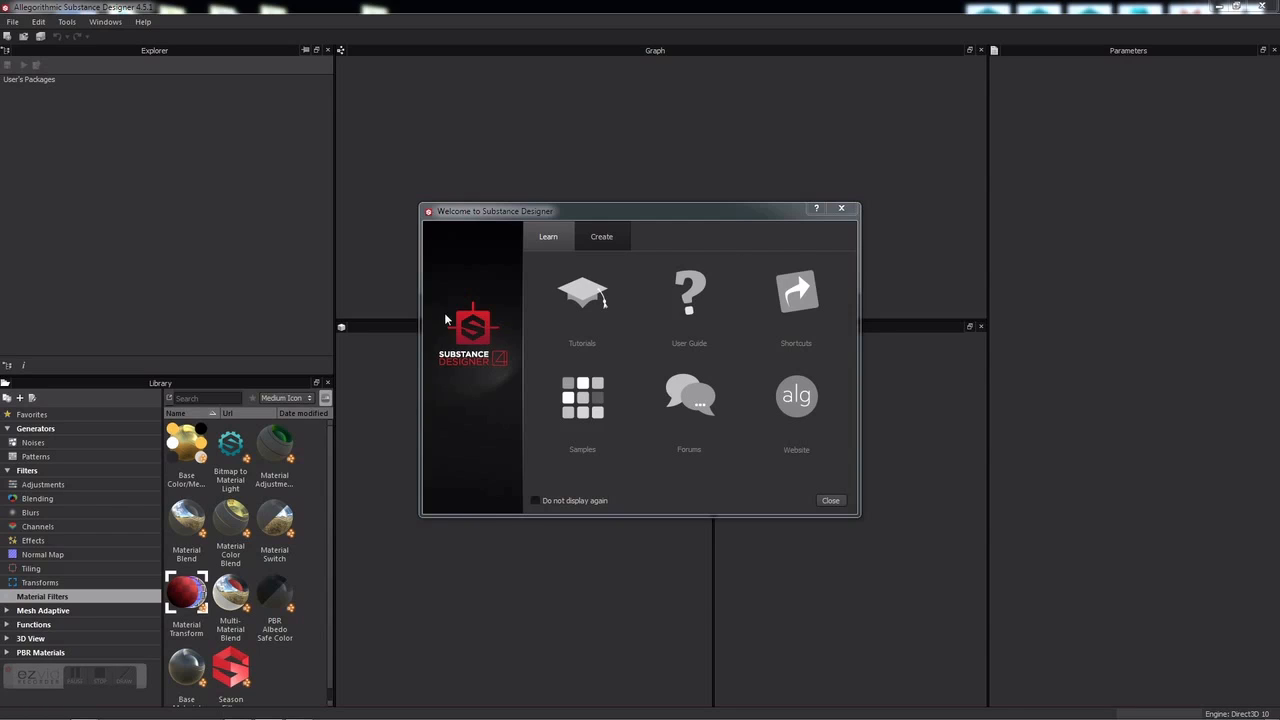
Step: Start a new substance using the Physically Based (metallic/roughness) template
left_click(843, 210)
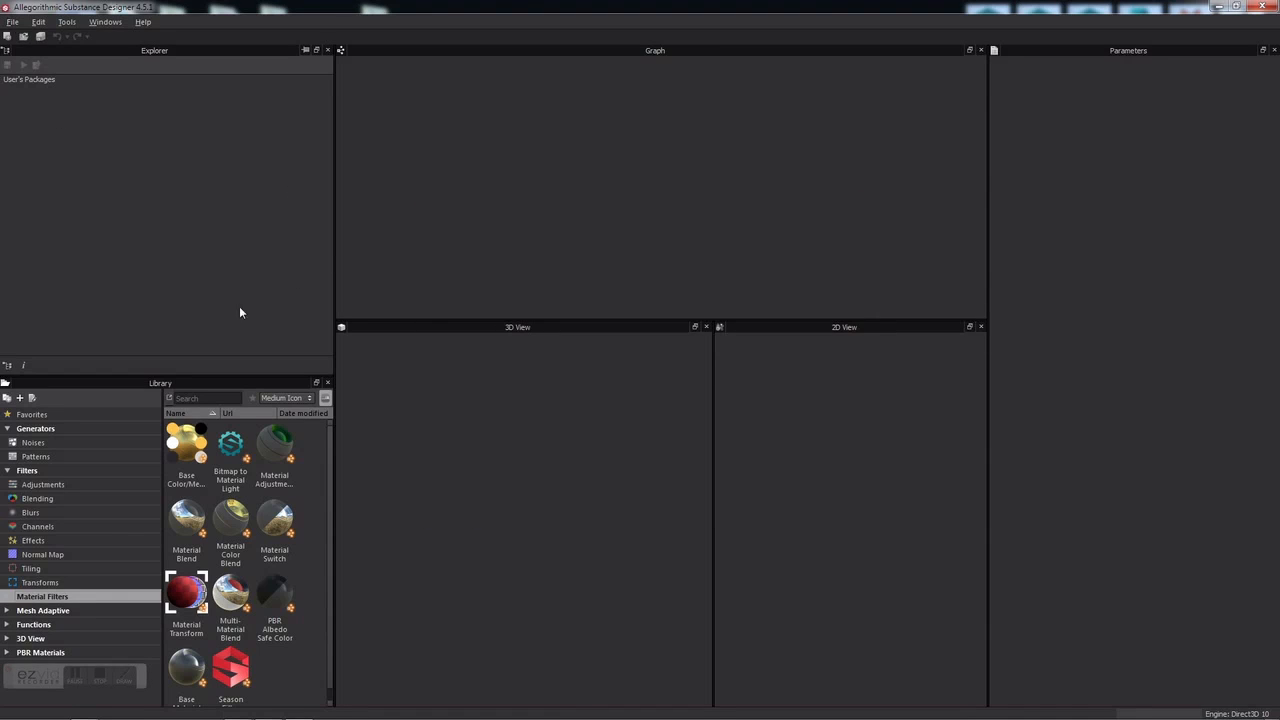
left_click(12, 24)
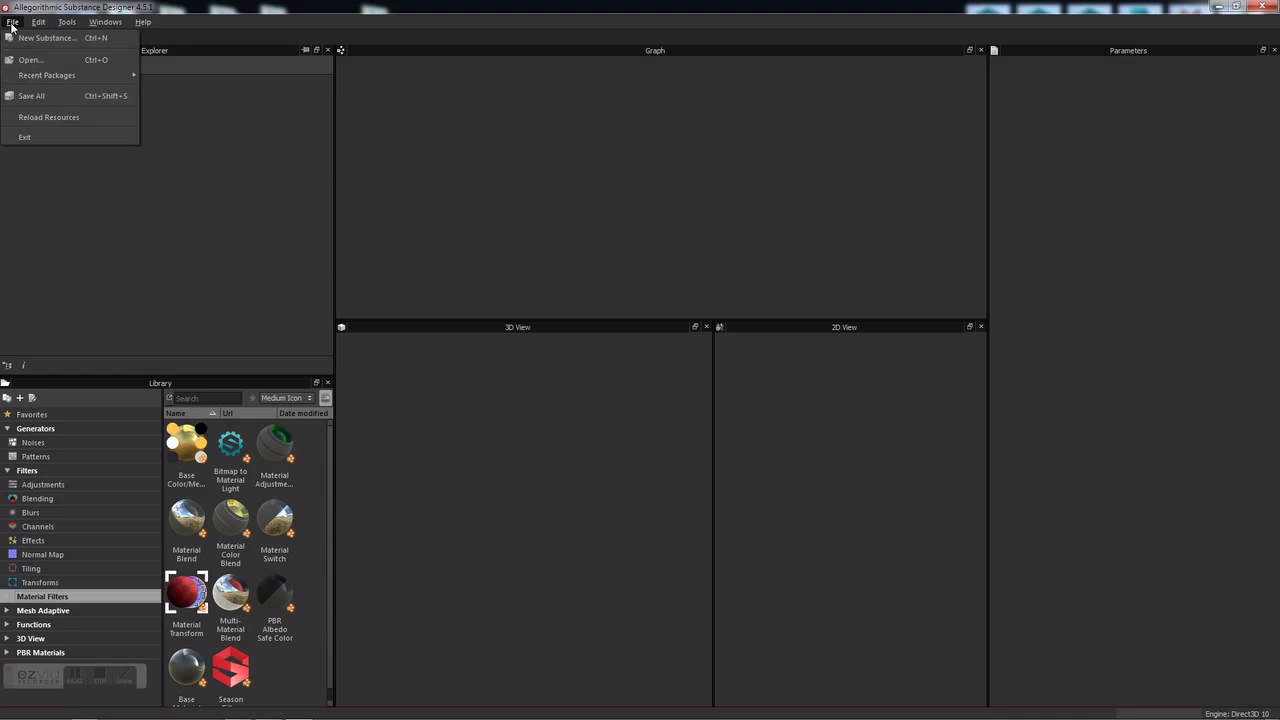
left_click(38, 42)
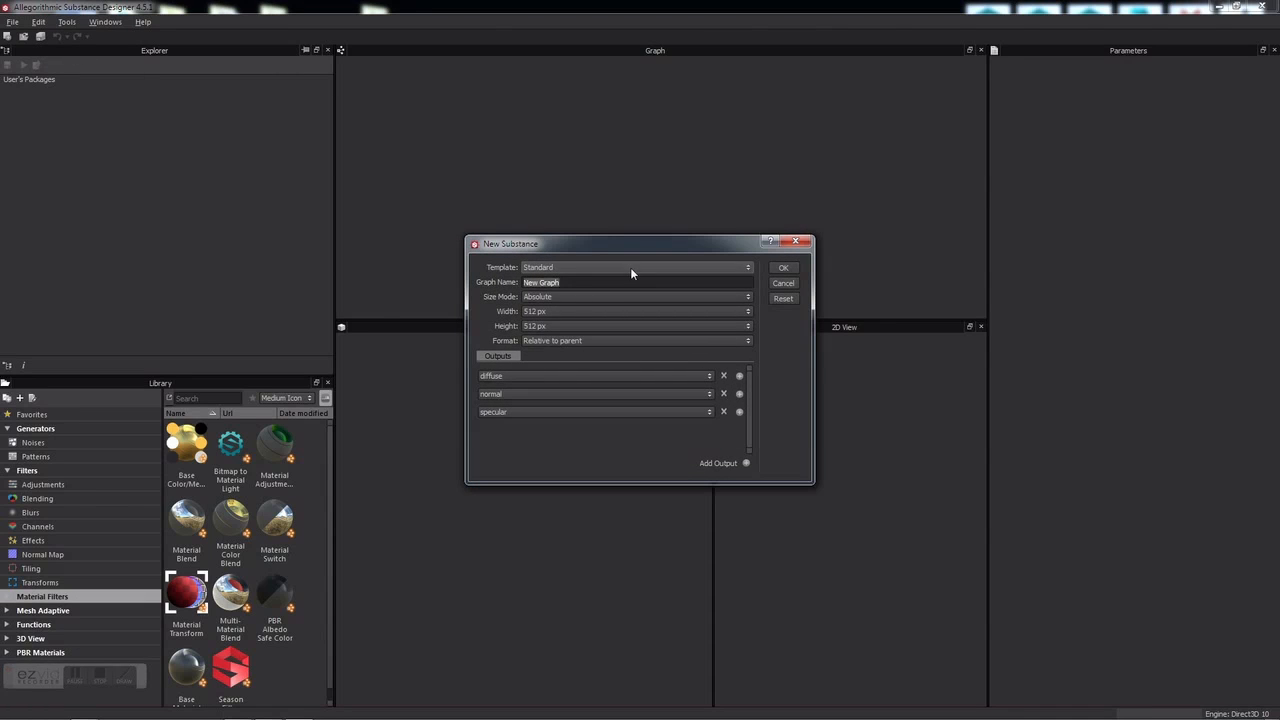
left_click(579, 267)
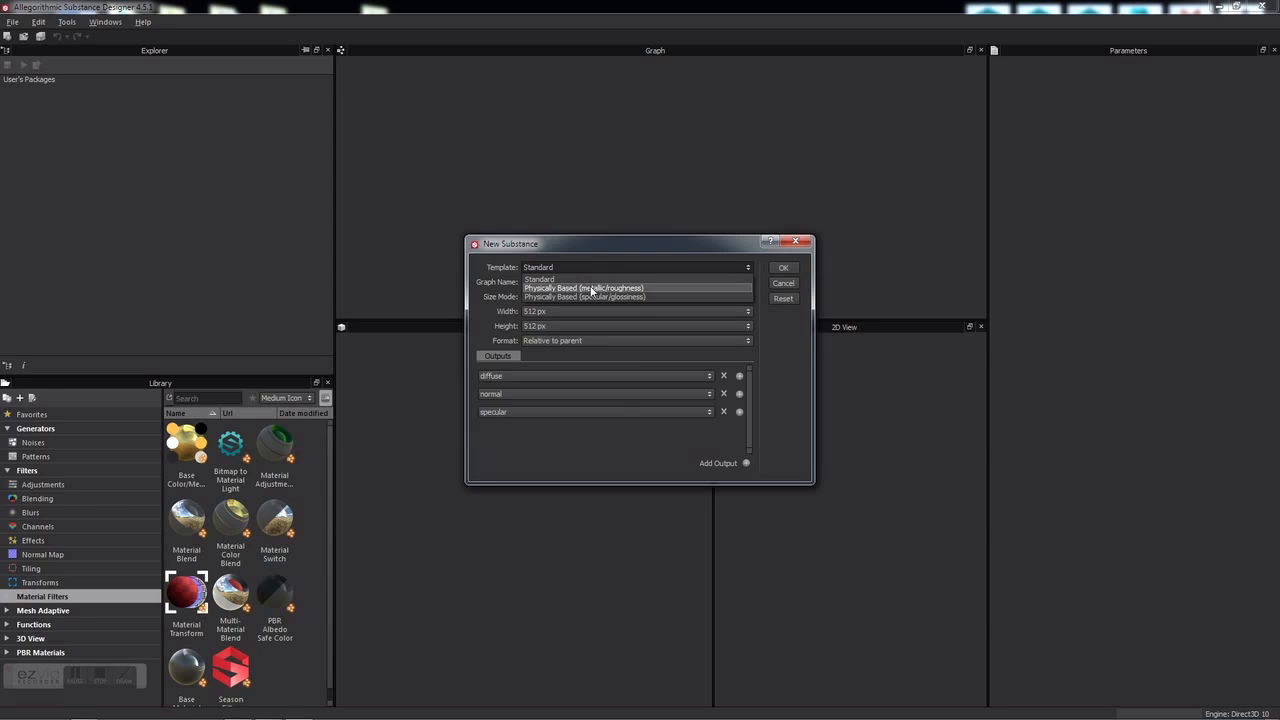
left_click(607, 288)
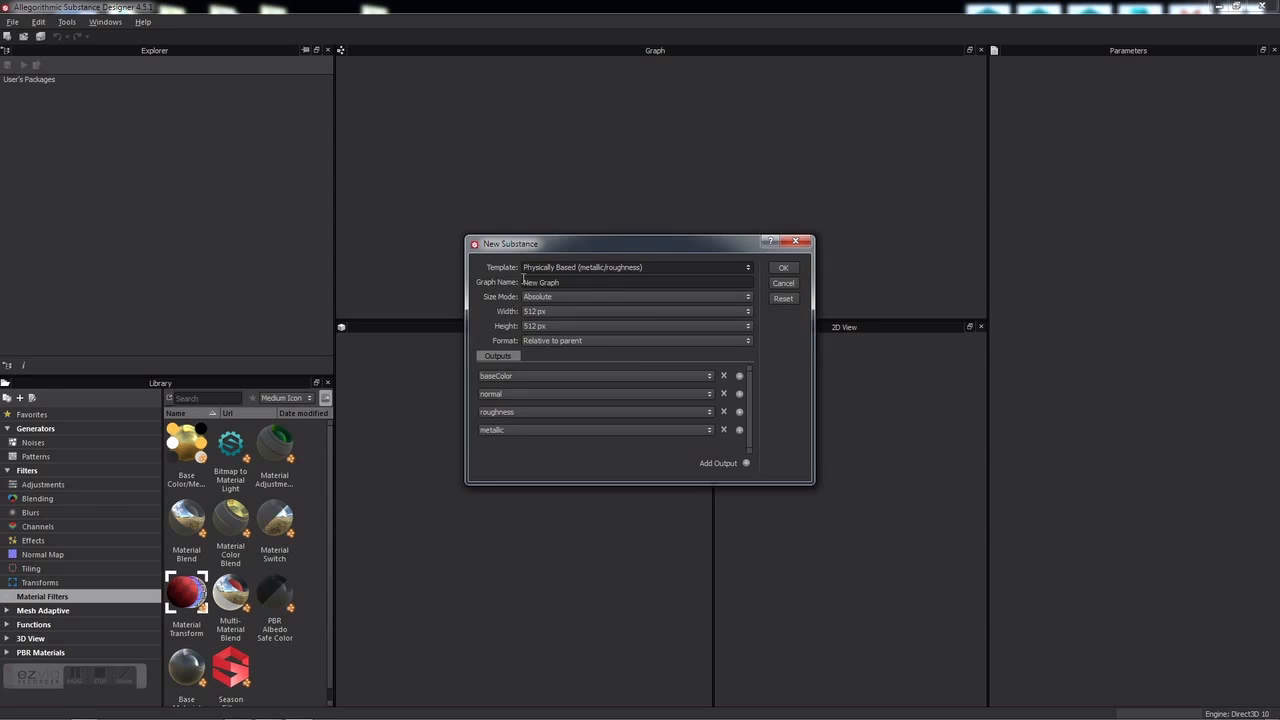
Step: Name the graph Main Graph, set its size to 2048×2048, and create it
triple_click(571, 282)
type("Main")
left_click(564, 312)
left_click(578, 381)
left_click(580, 327)
left_click(569, 395)
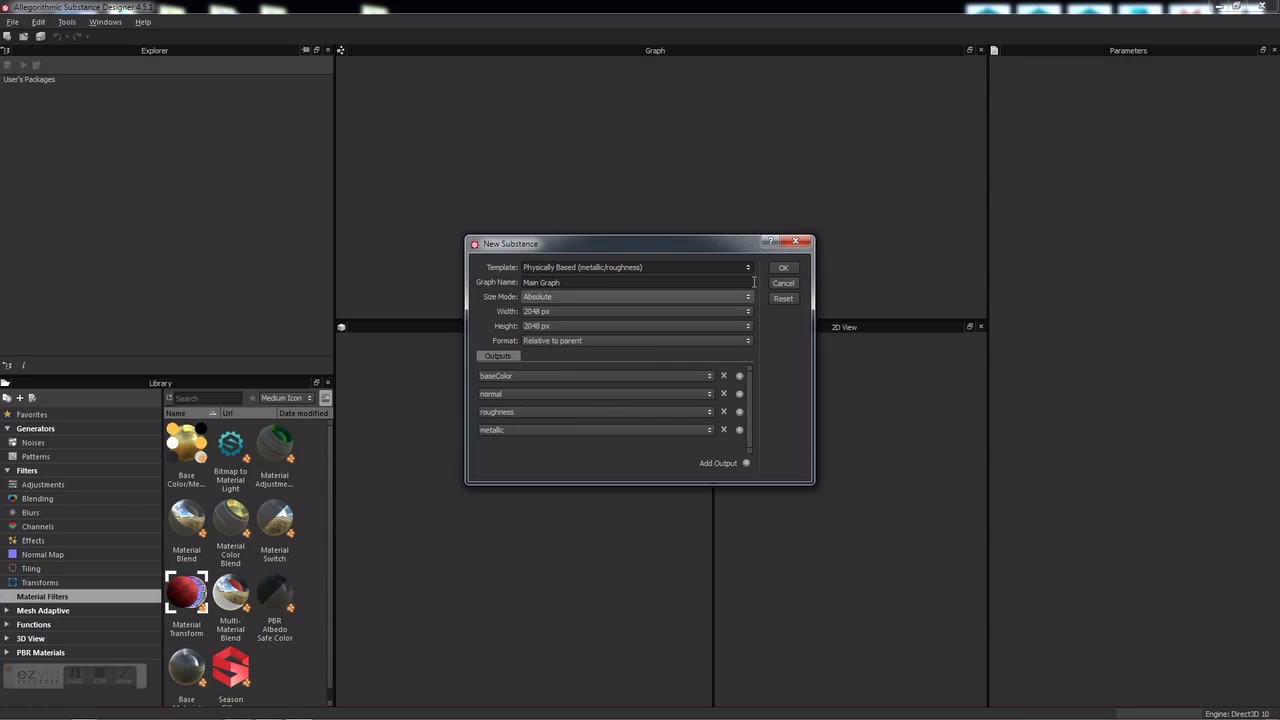
left_click(783, 268)
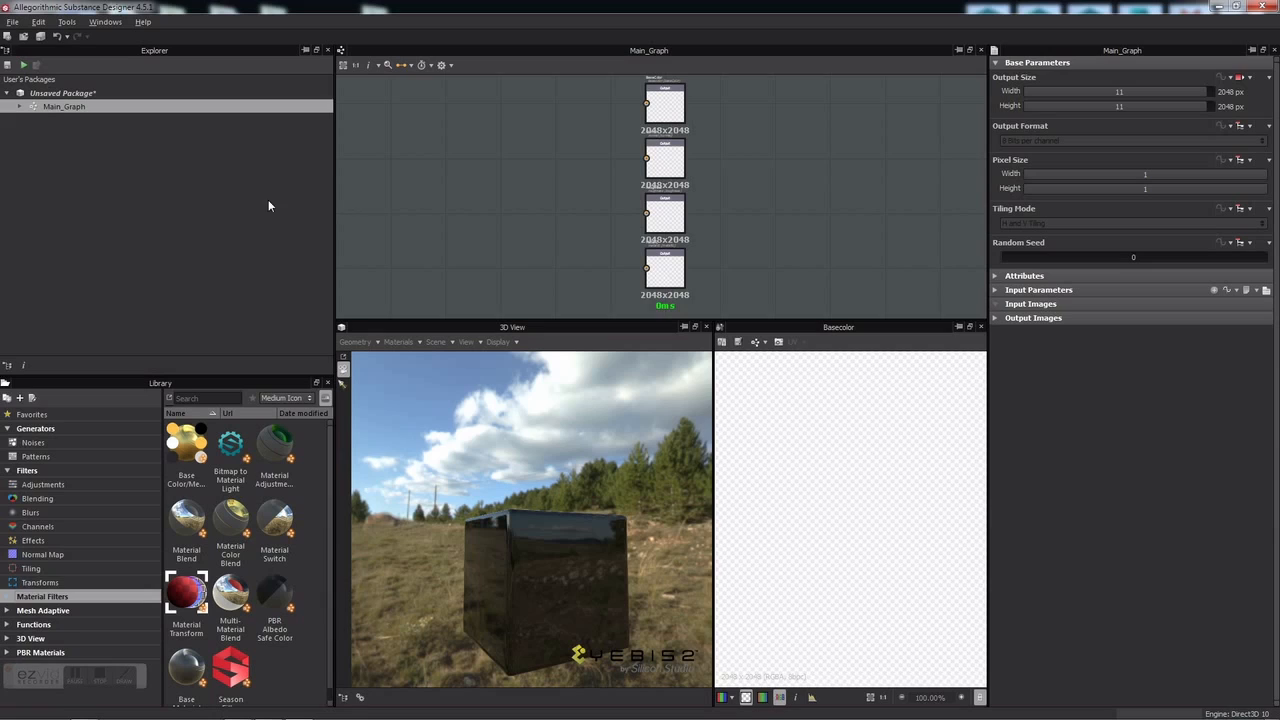
Step: Add a new folder to the unsaved package and rename it Geo
left_click(70, 97)
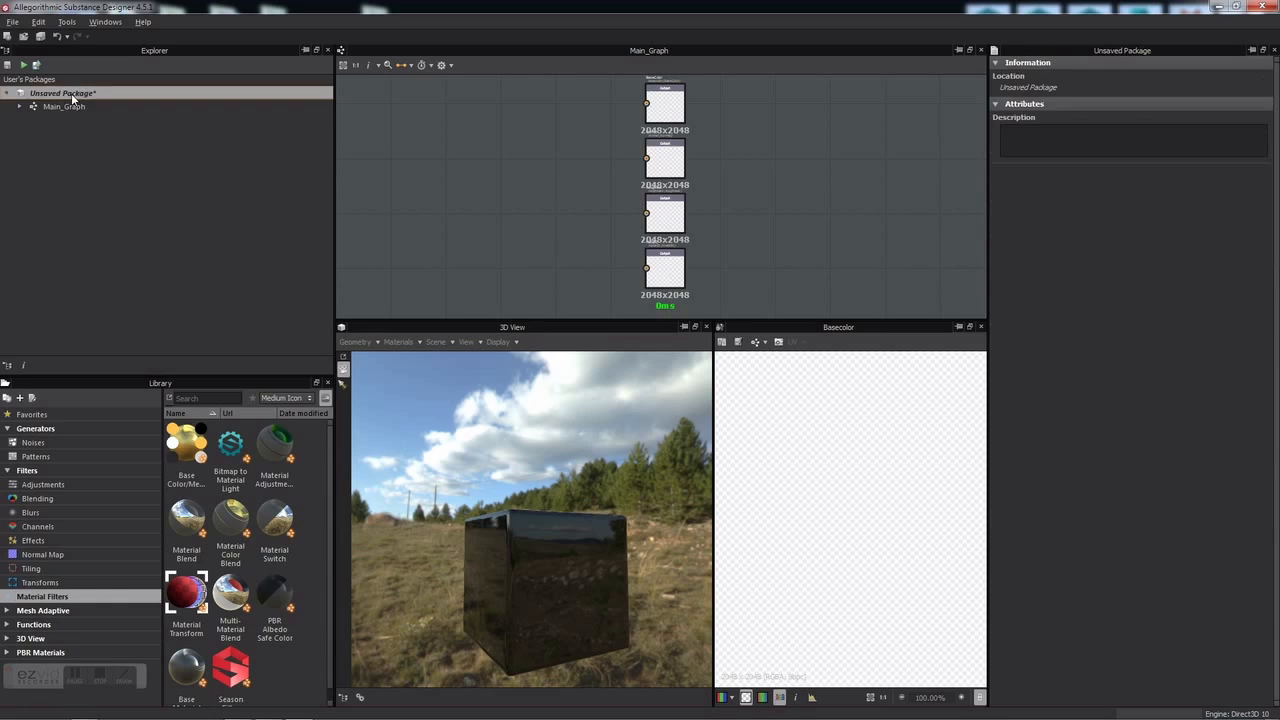
right_click(72, 97)
mouse_move(122, 103)
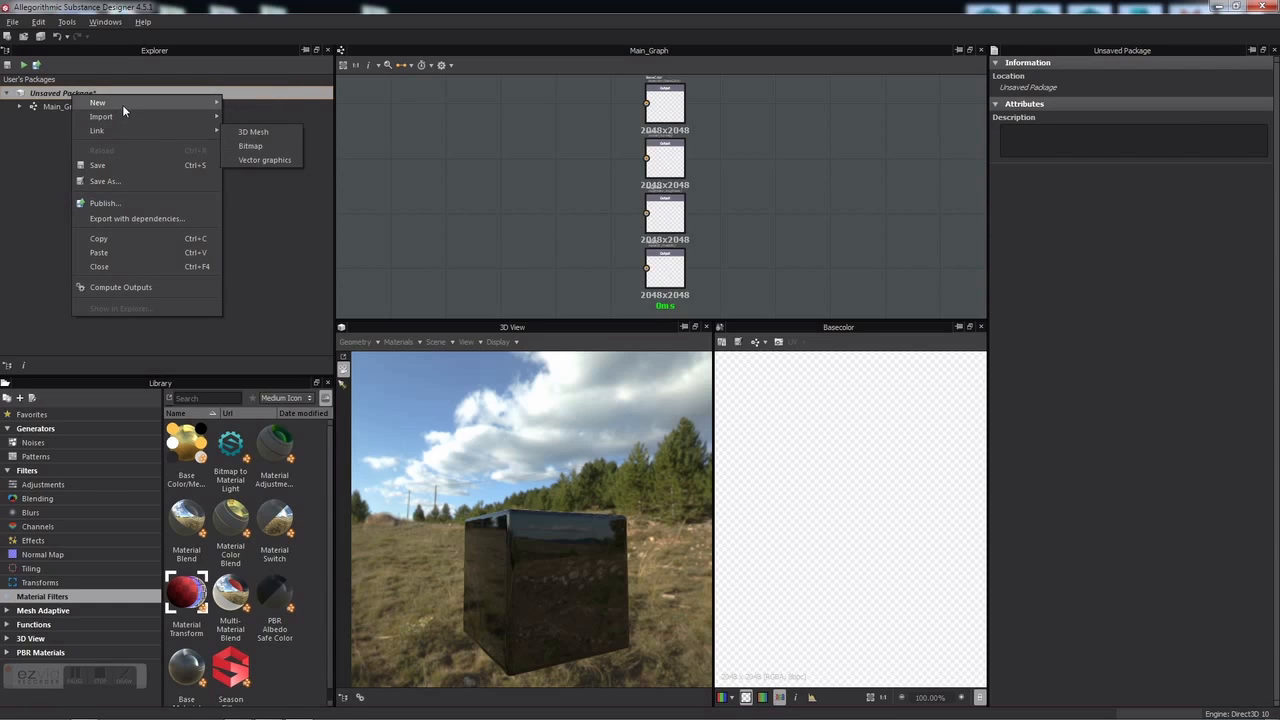
left_click(250, 176)
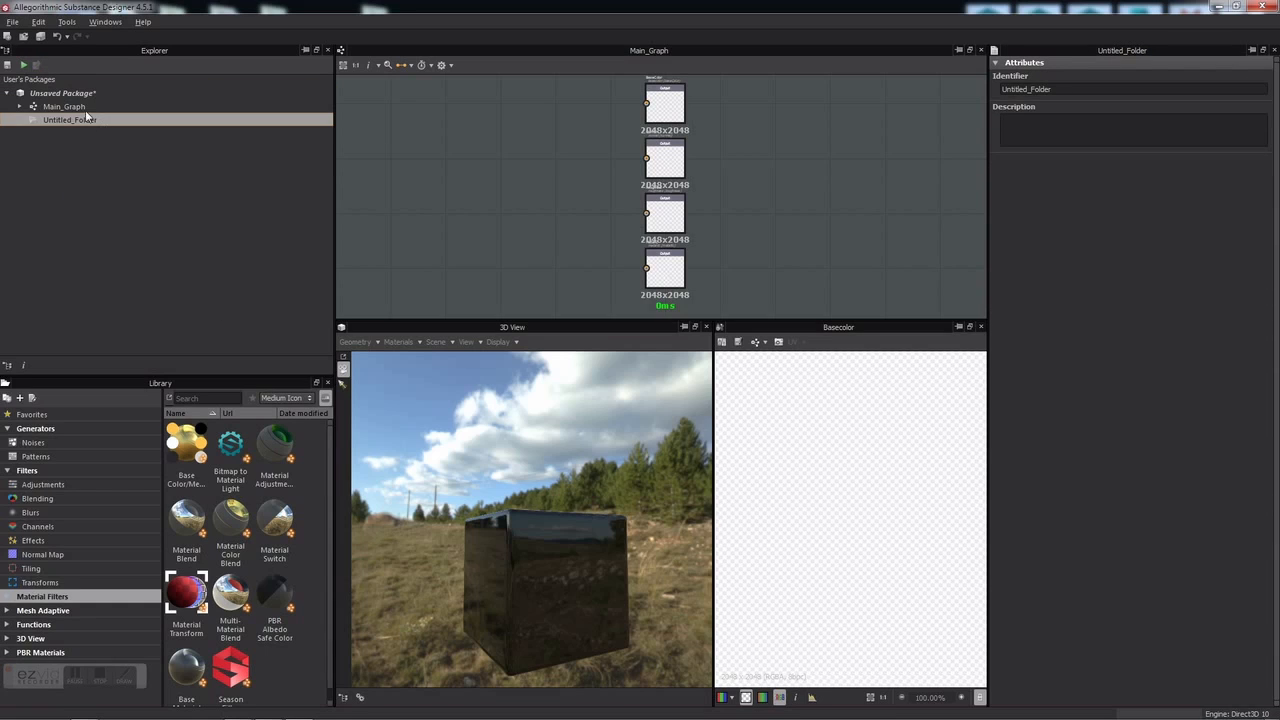
right_click(65, 118)
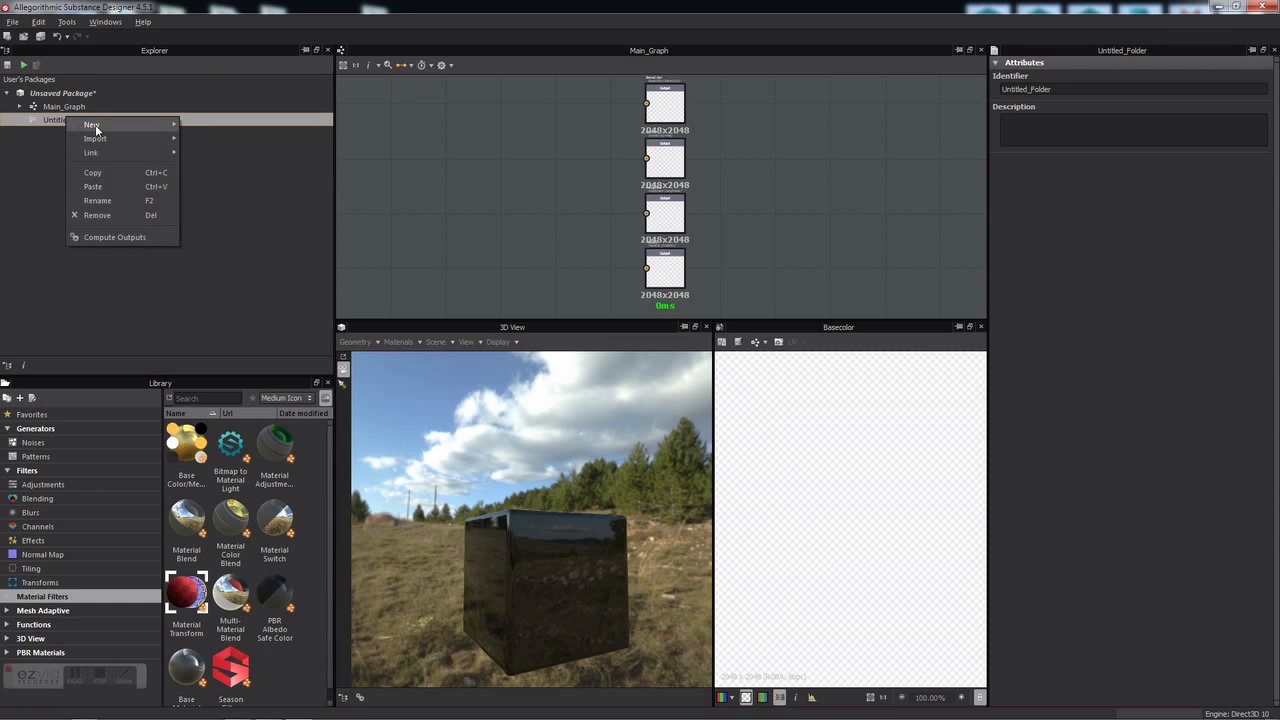
left_click(100, 200)
key("BackSpace")
type("Geo")
key("Return")
left_click(107, 204)
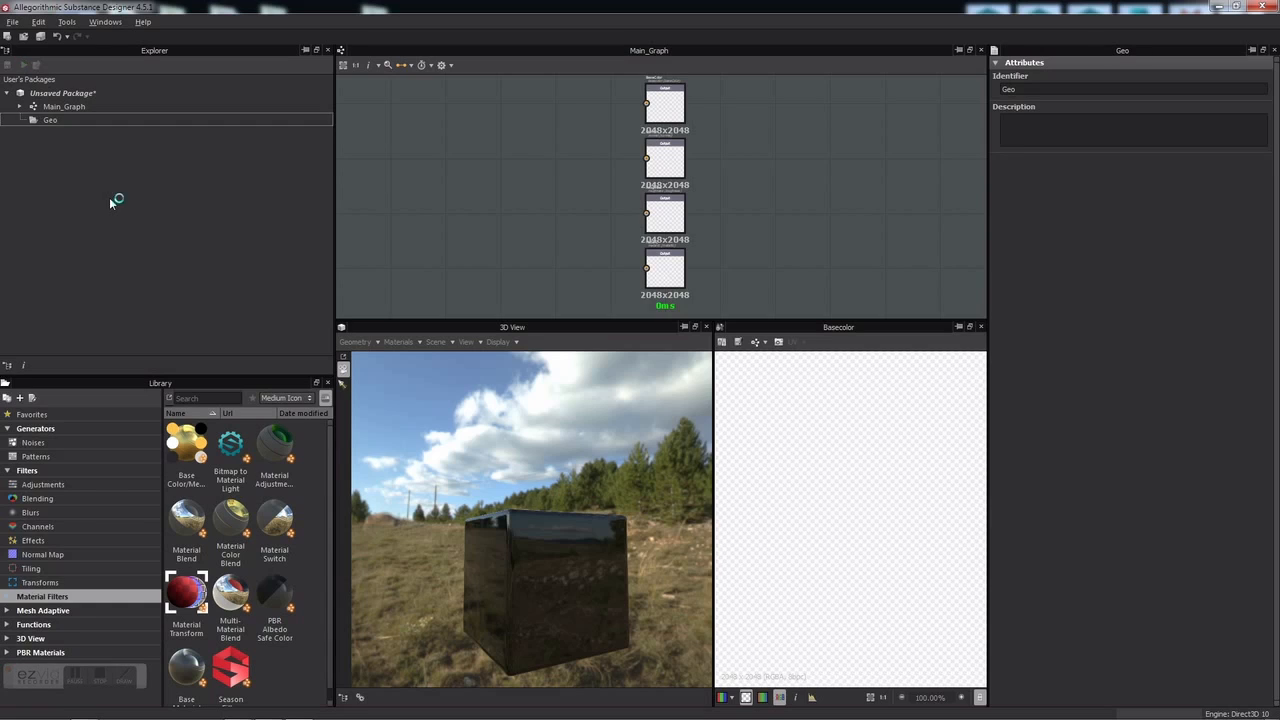
Step: Link the Axe_HighPoly and Axe_LowPoly FBX meshes into Geo and load Axe_LowPoly in the 3D view
right_click(66, 120)
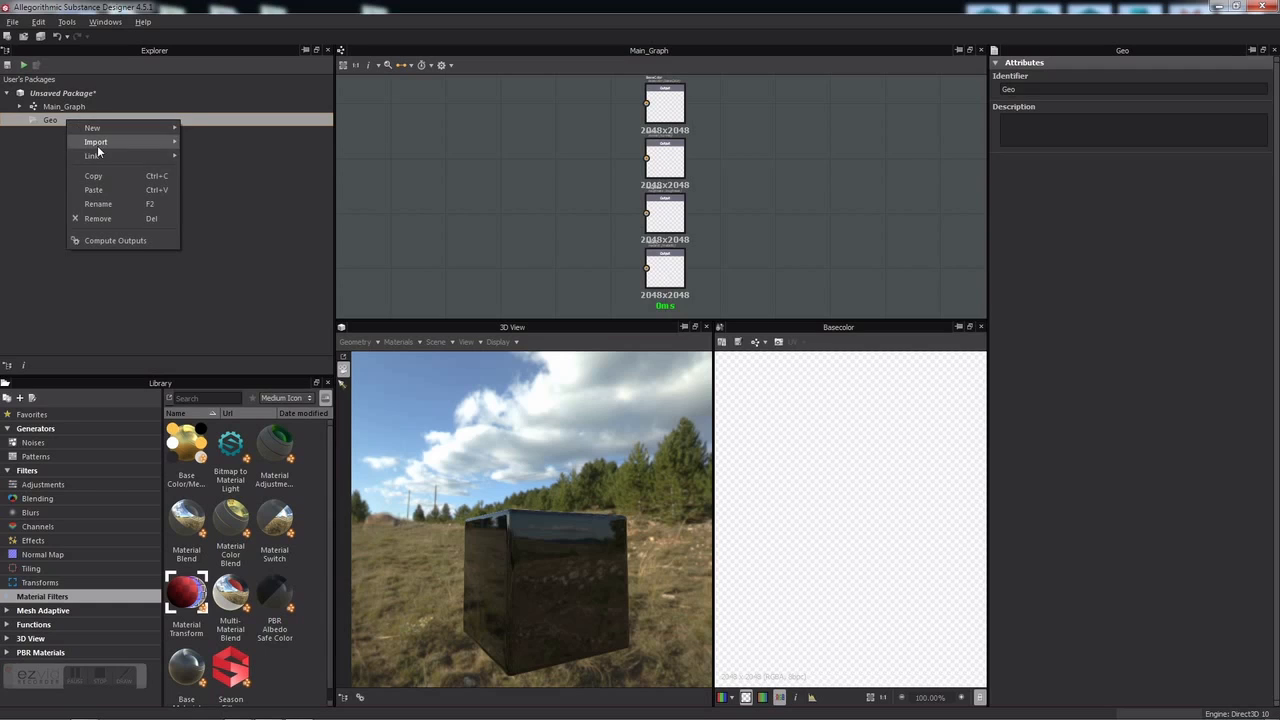
mouse_move(105, 157)
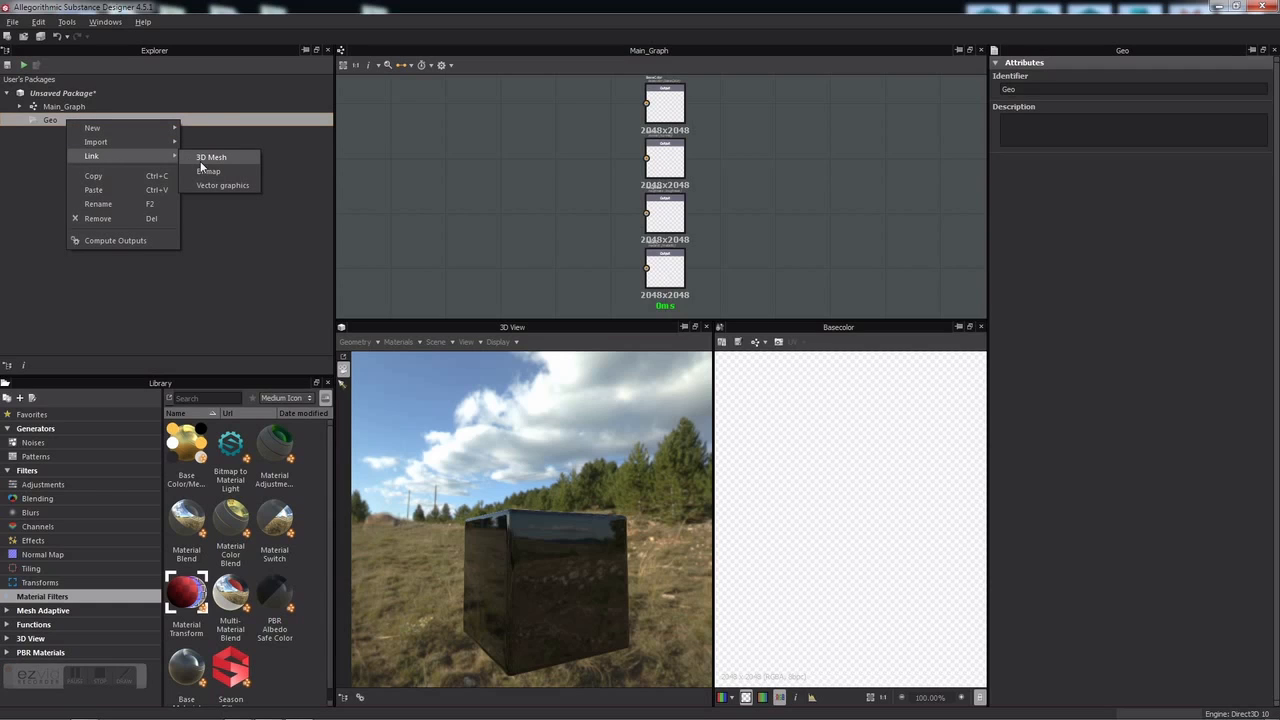
left_click(200, 163)
left_click_drag(430, 262, 130, 114)
left_click(520, 352)
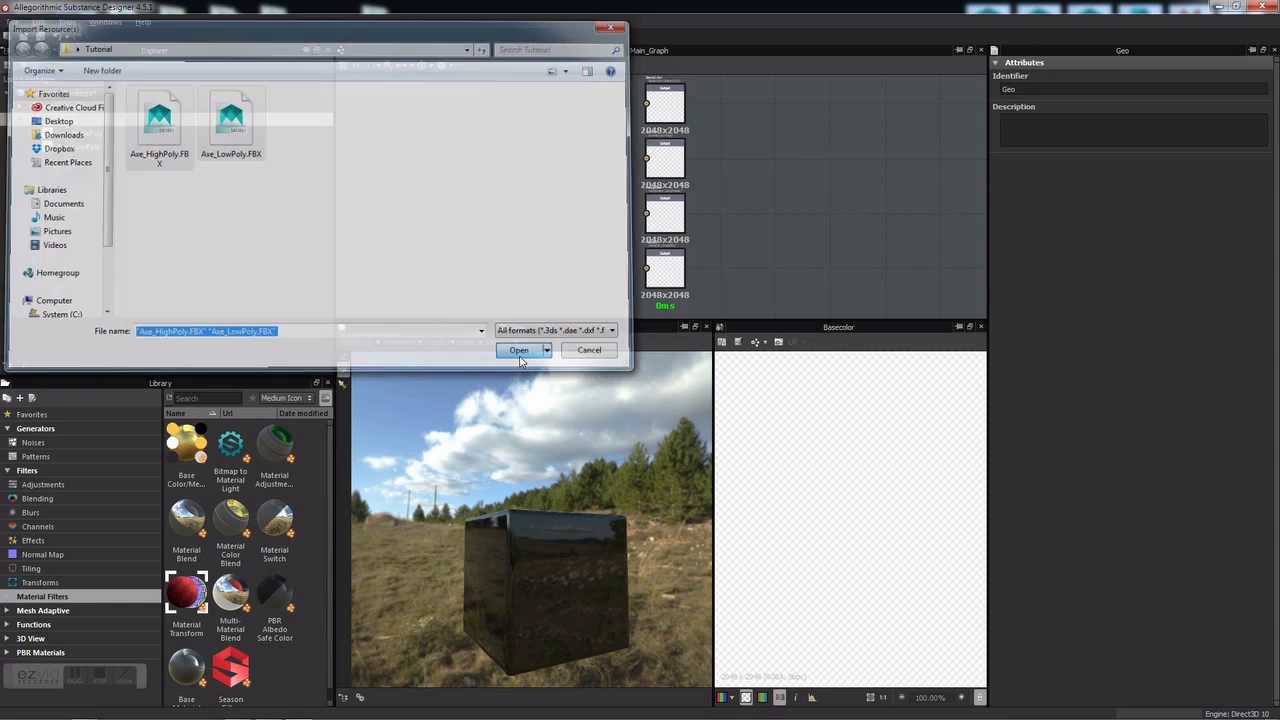
left_click(187, 225)
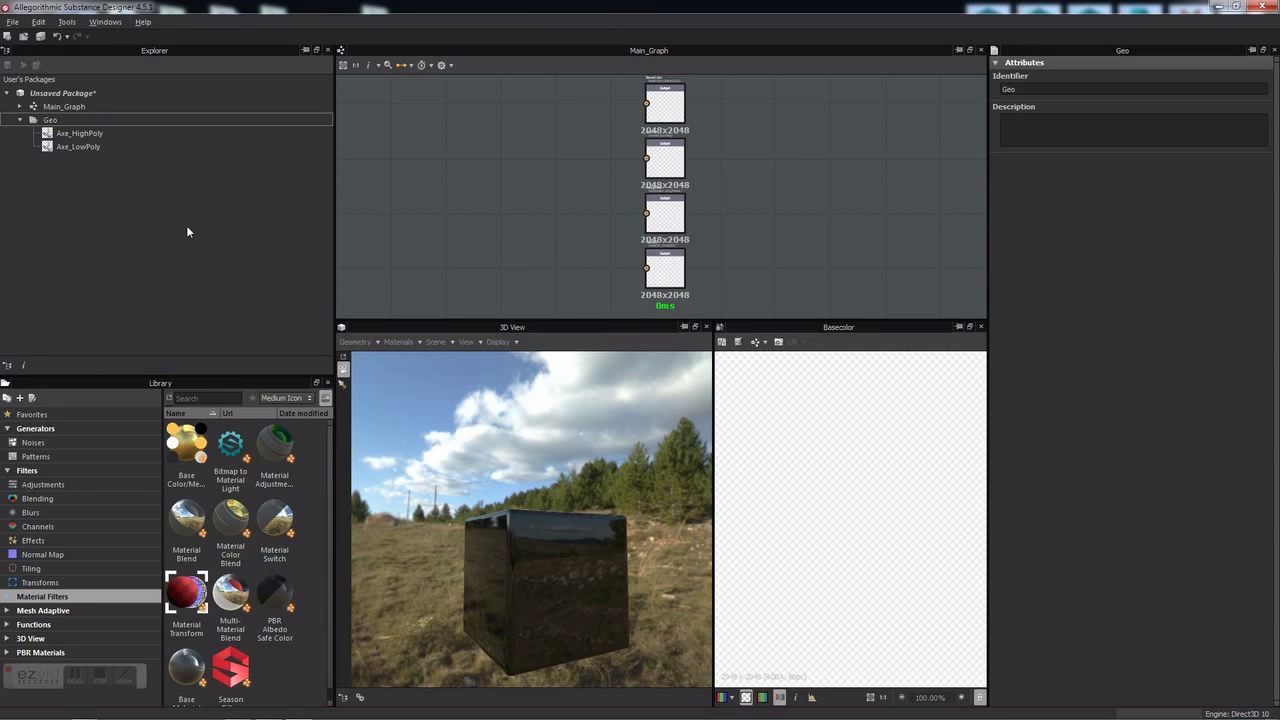
double_click(70, 147)
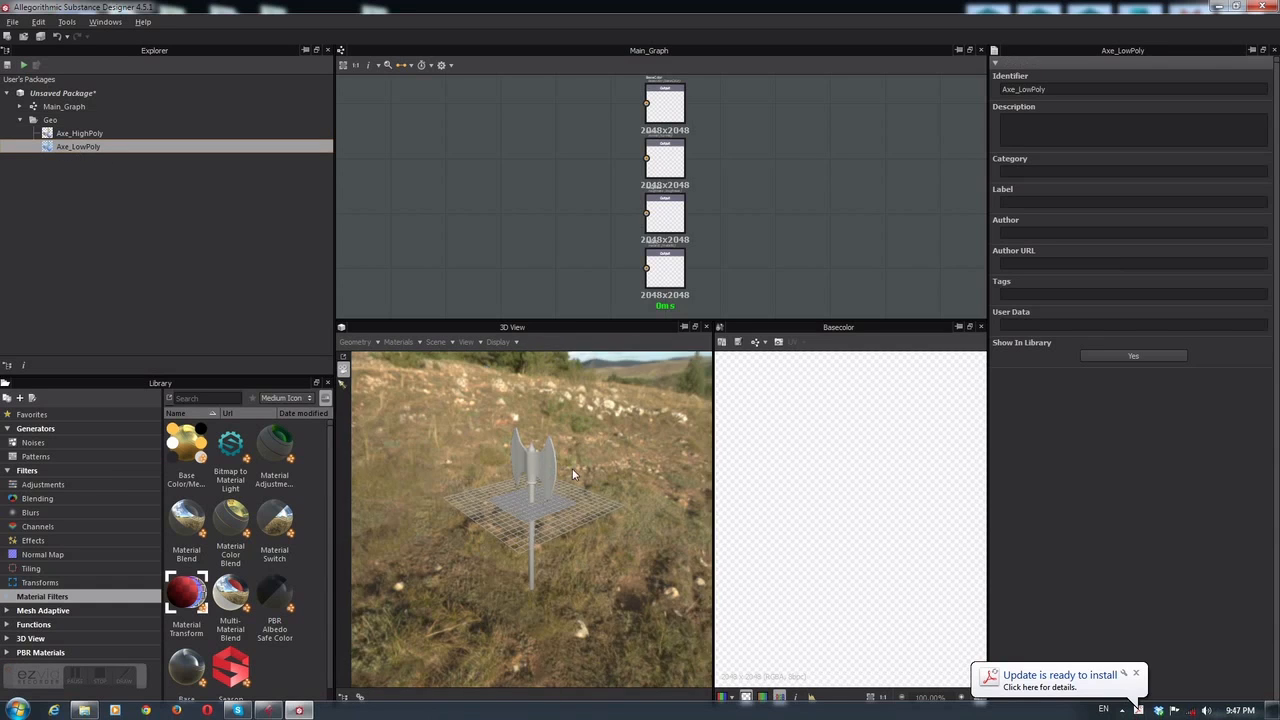
Step: Hide the 3D view's ground grid and remove all preview materials from the axe
left_click_drag(607, 527, 607, 572)
scroll(539, 502, "up", 5)
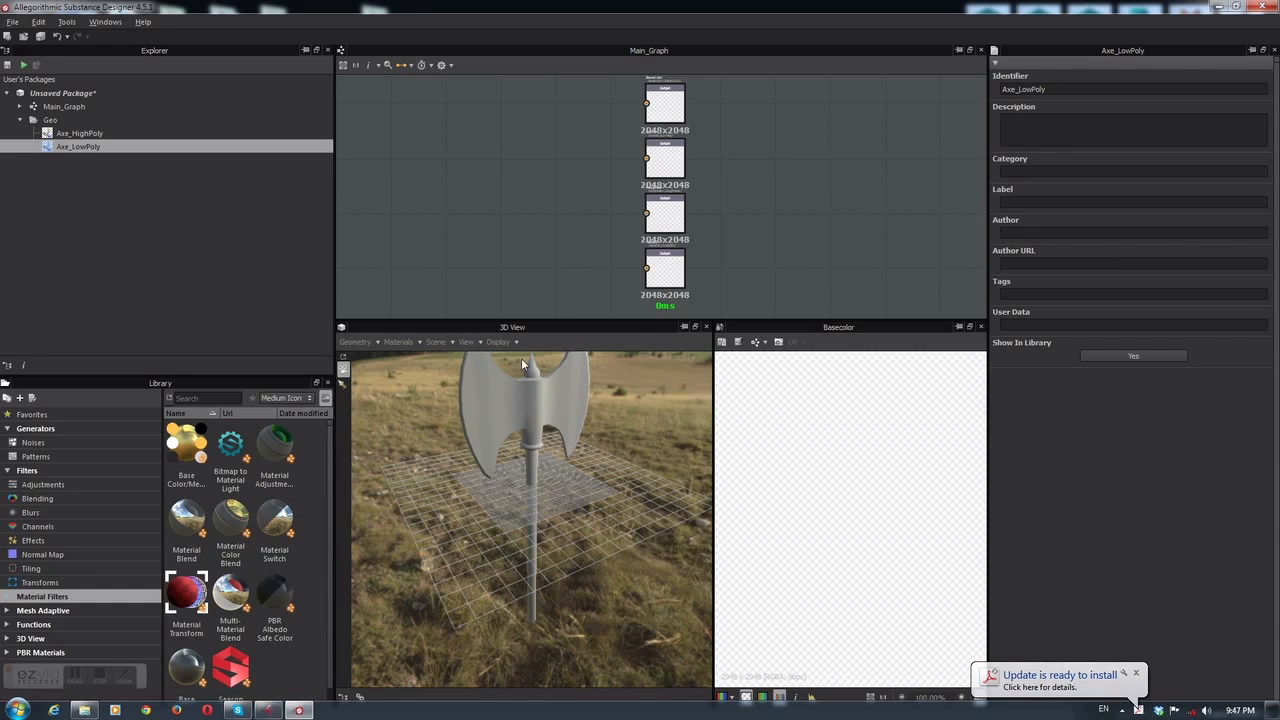
left_click(499, 342)
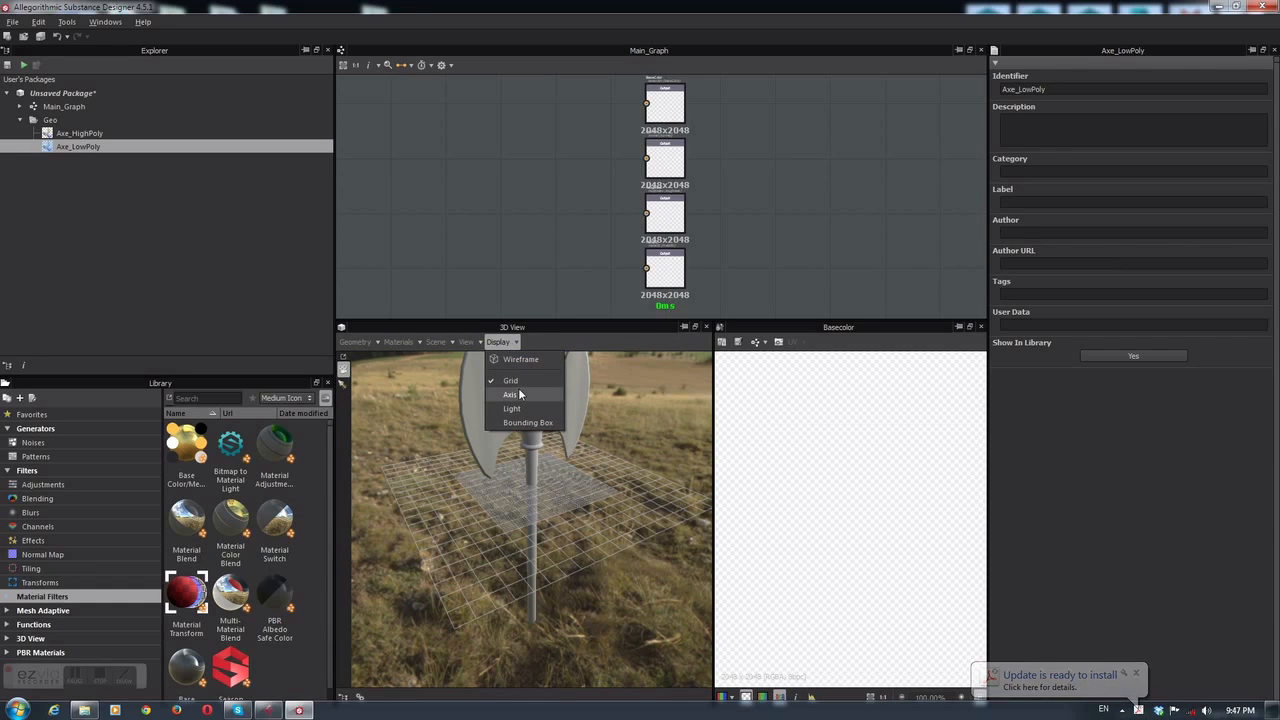
left_click(510, 383)
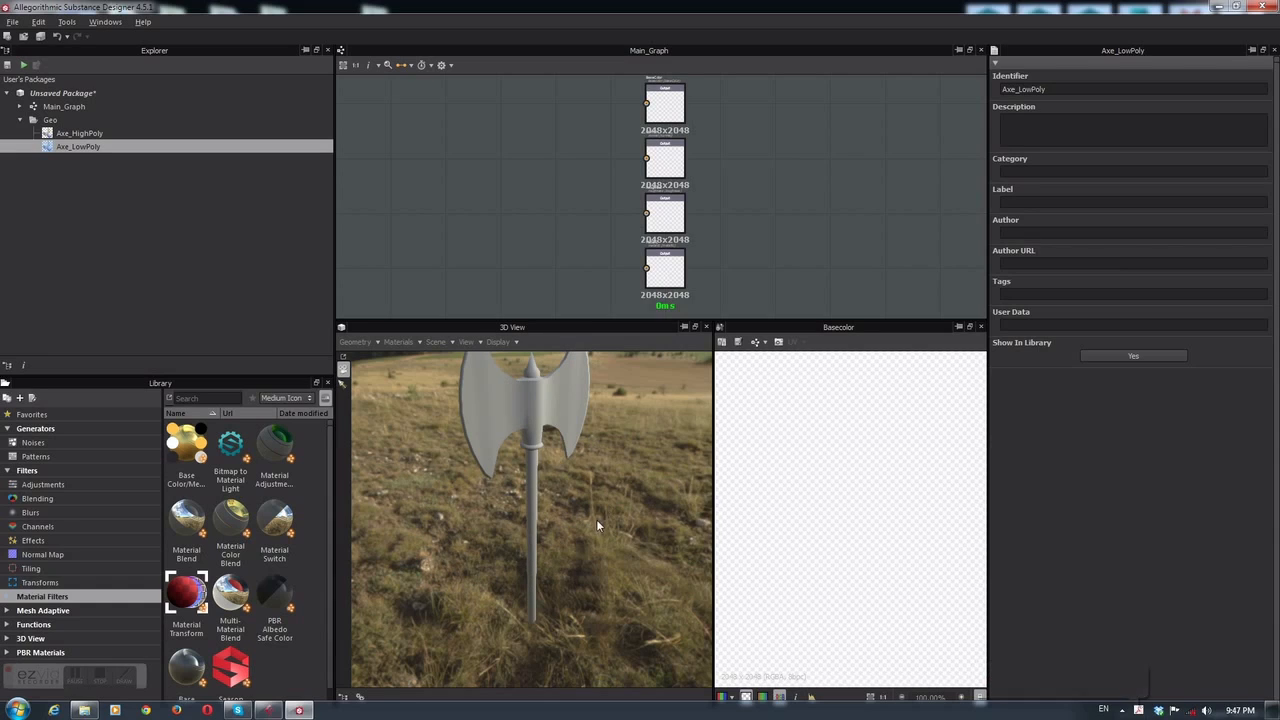
left_click(406, 344)
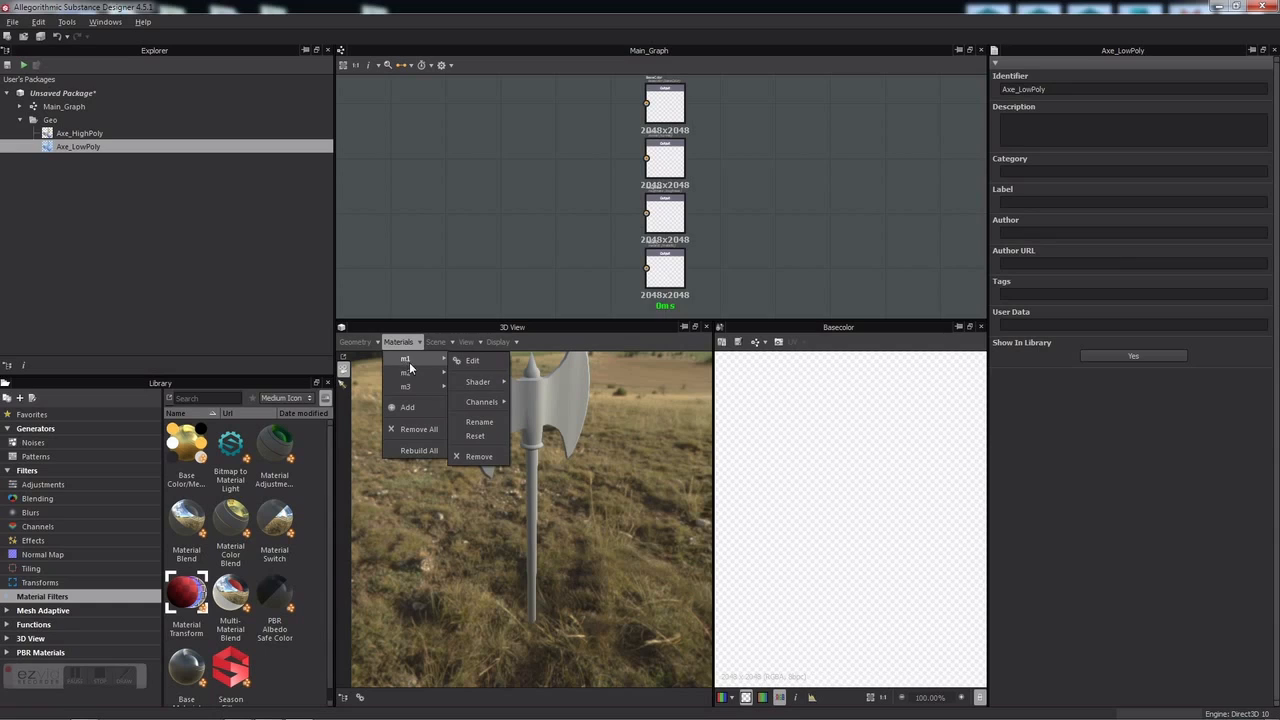
mouse_move(410, 388)
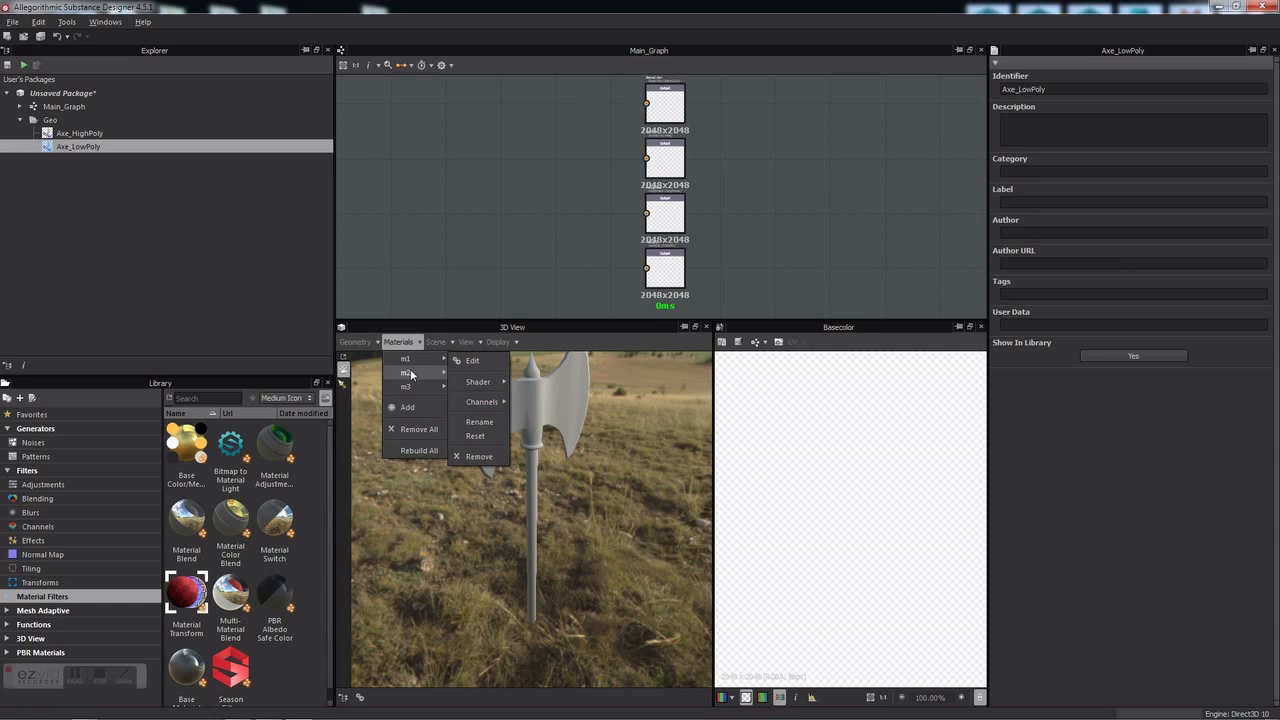
left_click(402, 432)
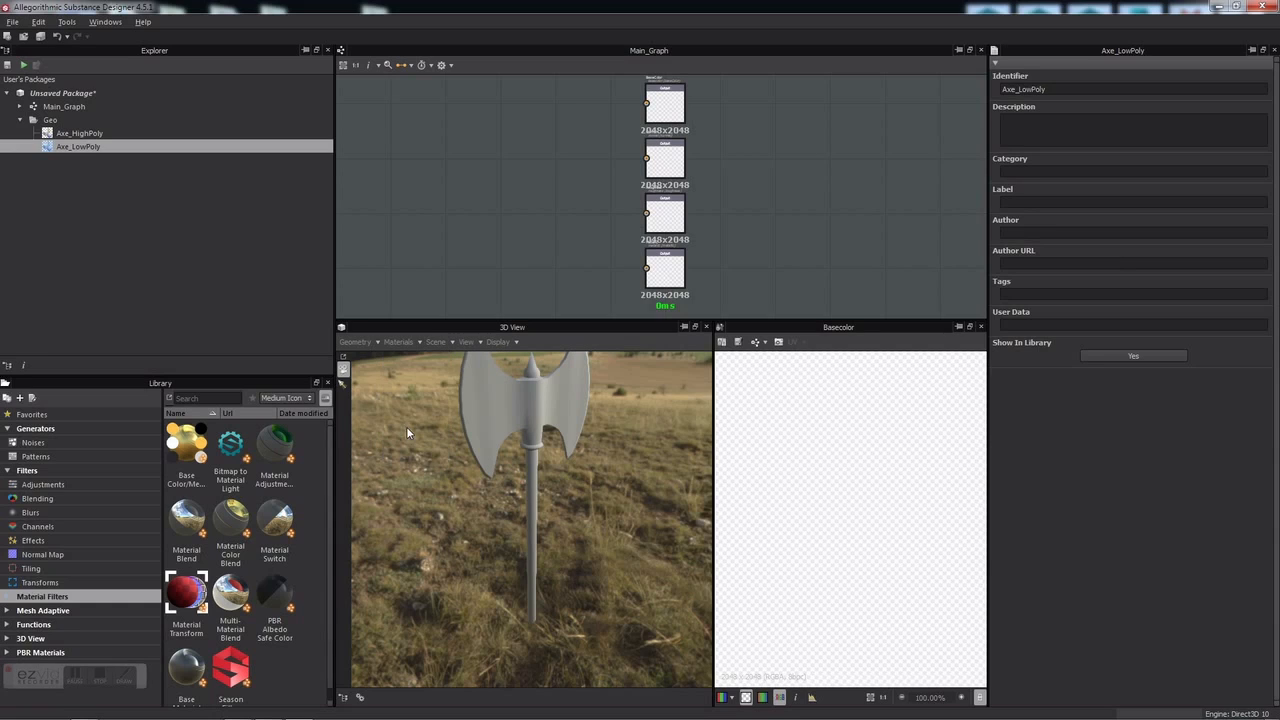
left_click(614, 377)
Step: Set the default preview material's shader to physically_based
left_click(397, 342)
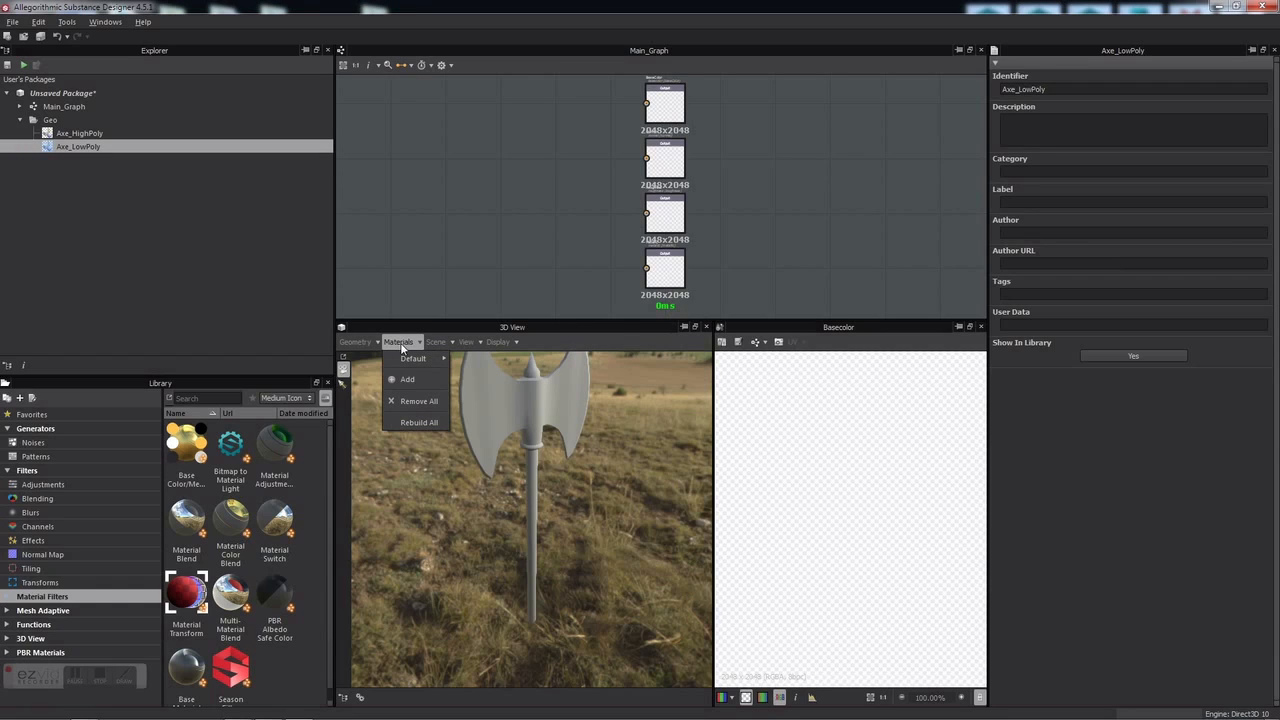
mouse_move(416, 362)
mouse_move(485, 381)
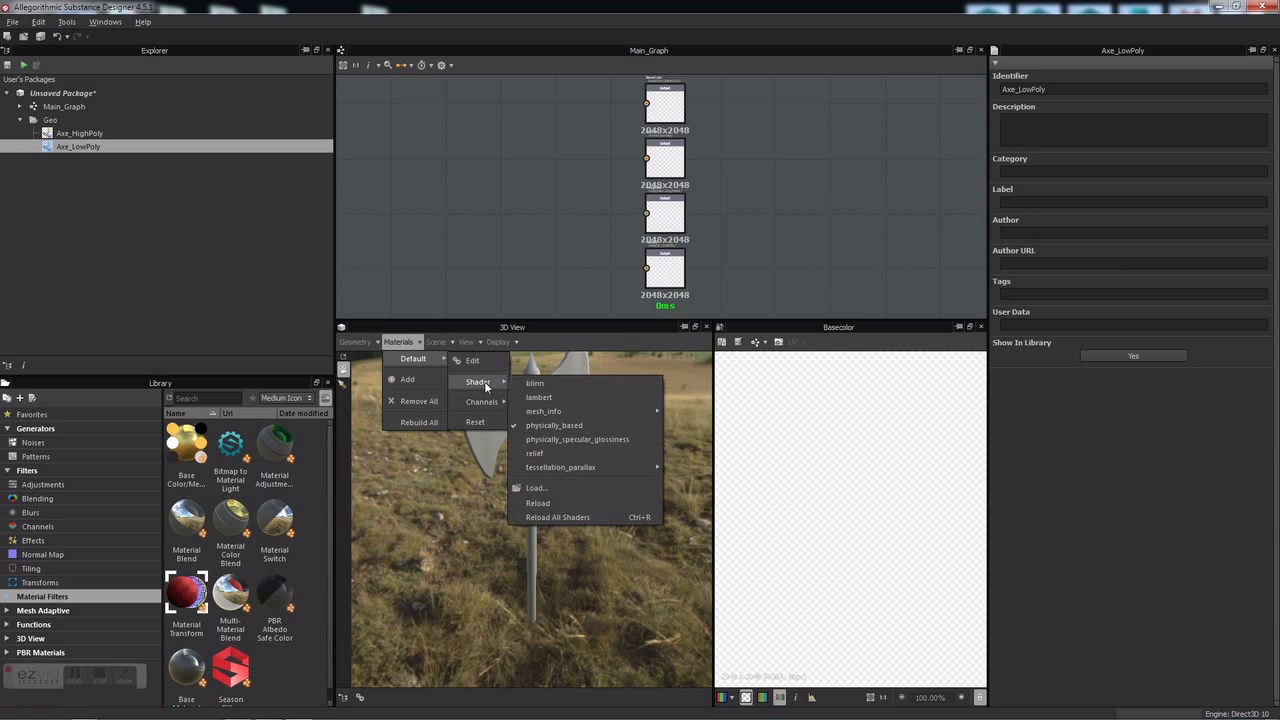
left_click(557, 425)
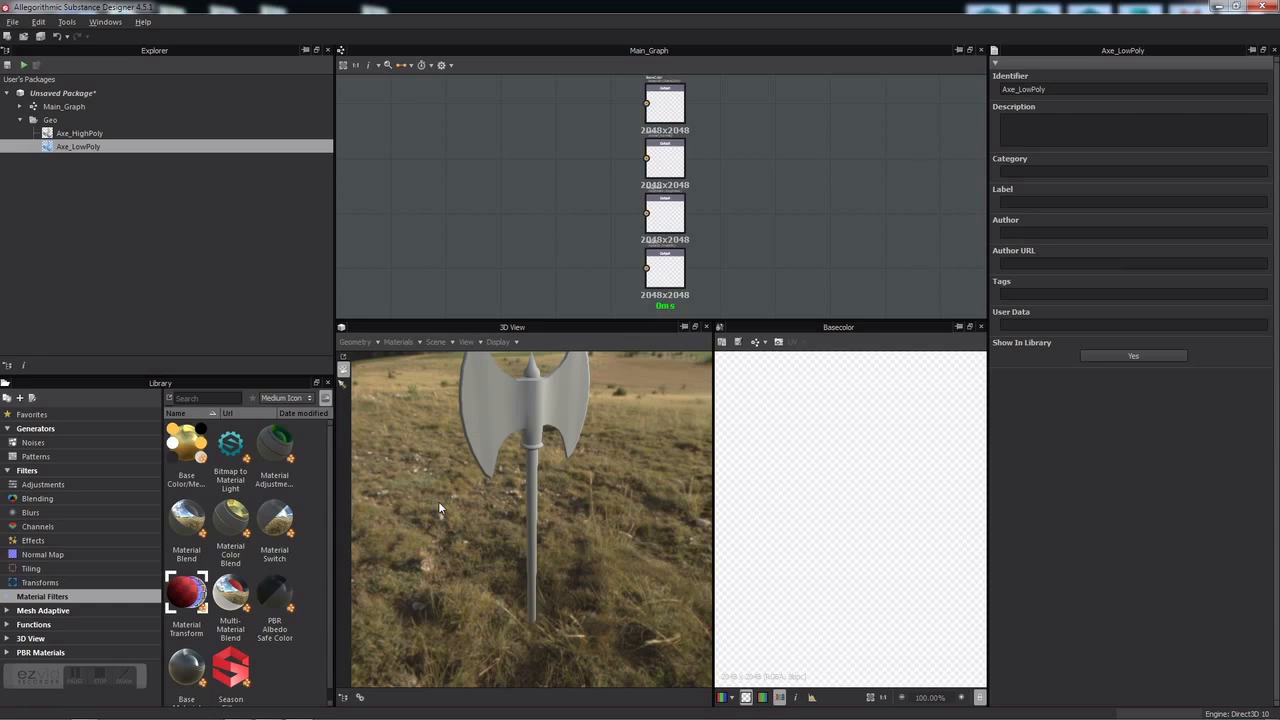
left_click(144, 230)
middle_click_drag(531, 424, 550, 482)
Step: Open Axe_LowPoly's model information baking settings and remove the default normal map and UV-to-SVG bakers
left_click(64, 150)
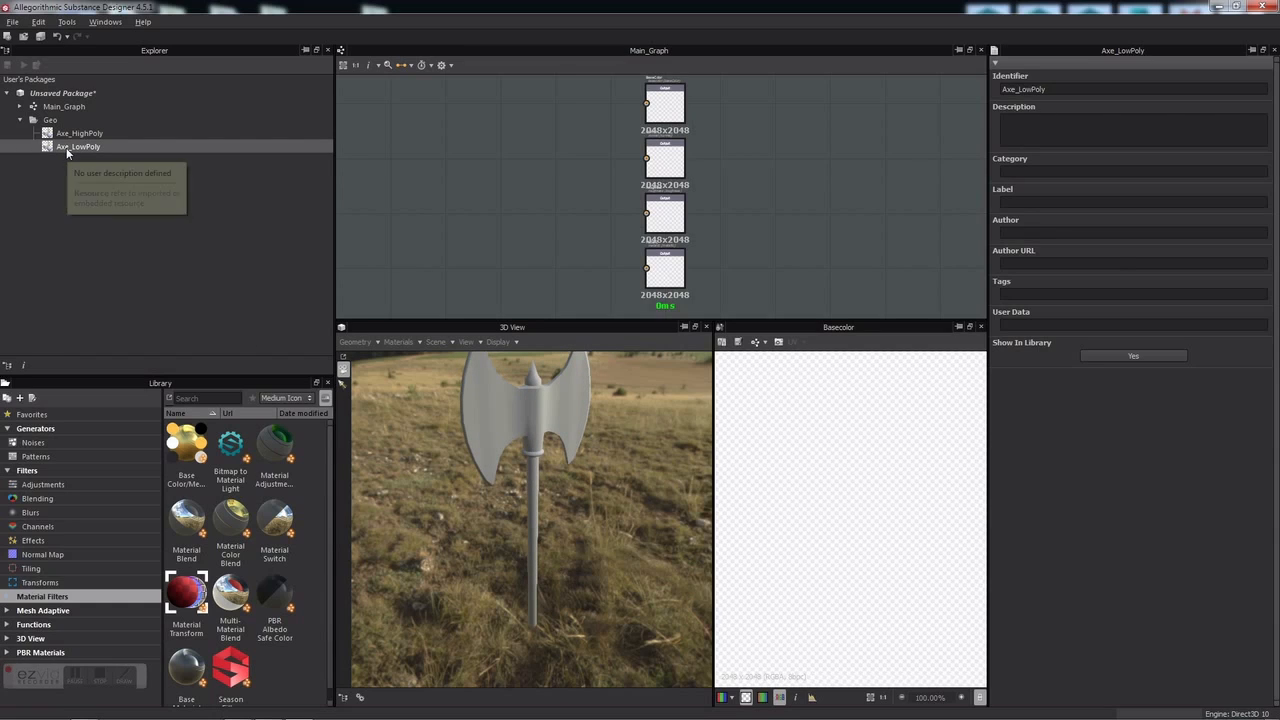
right_click(84, 149)
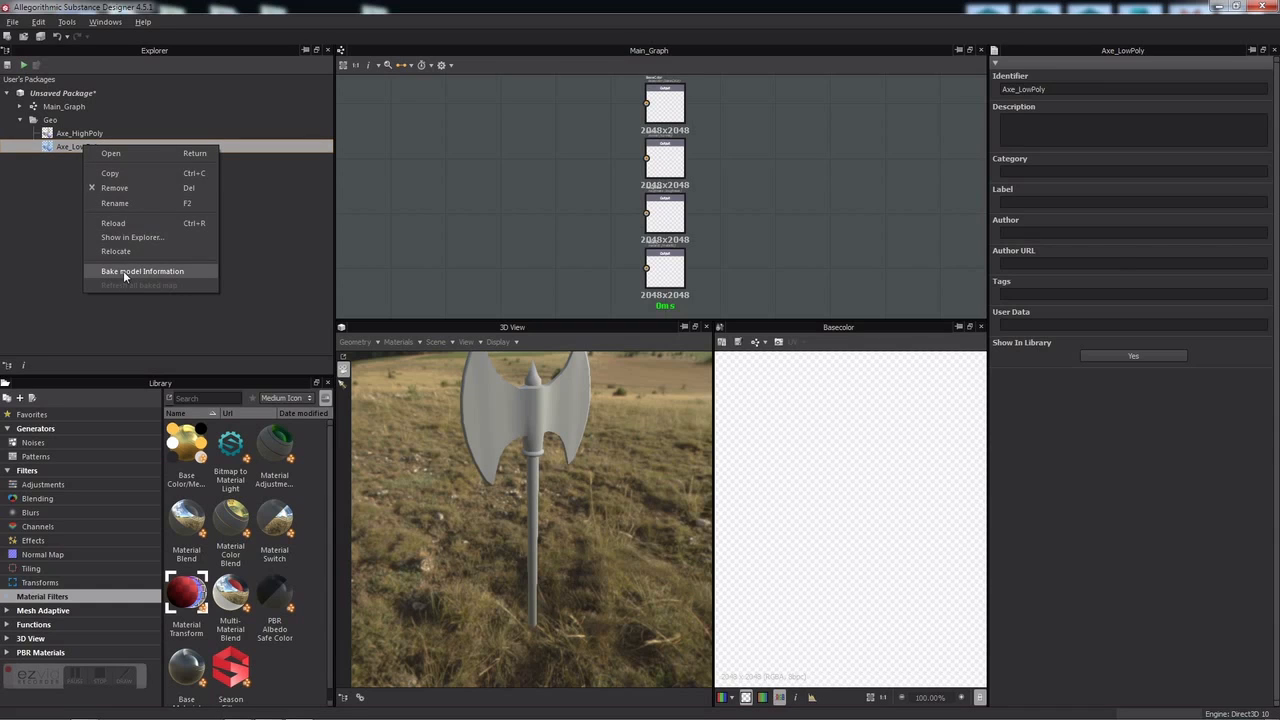
left_click(124, 271)
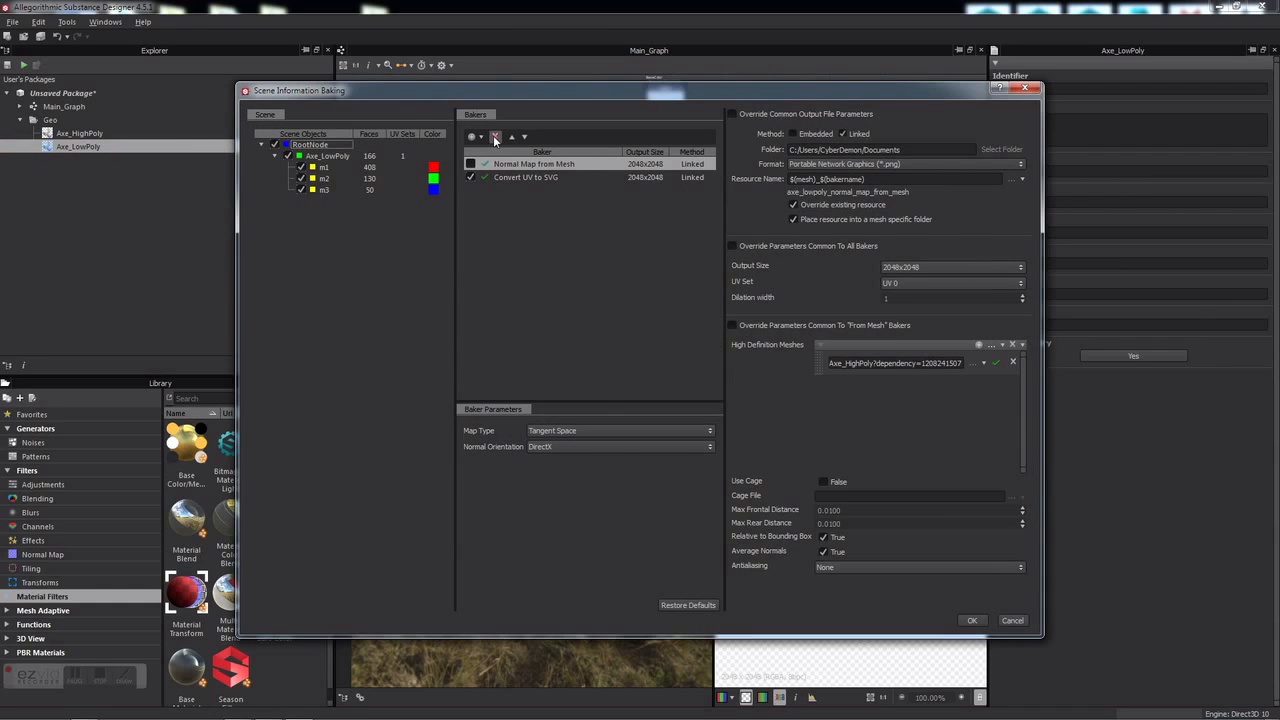
left_click(493, 135)
left_click(493, 136)
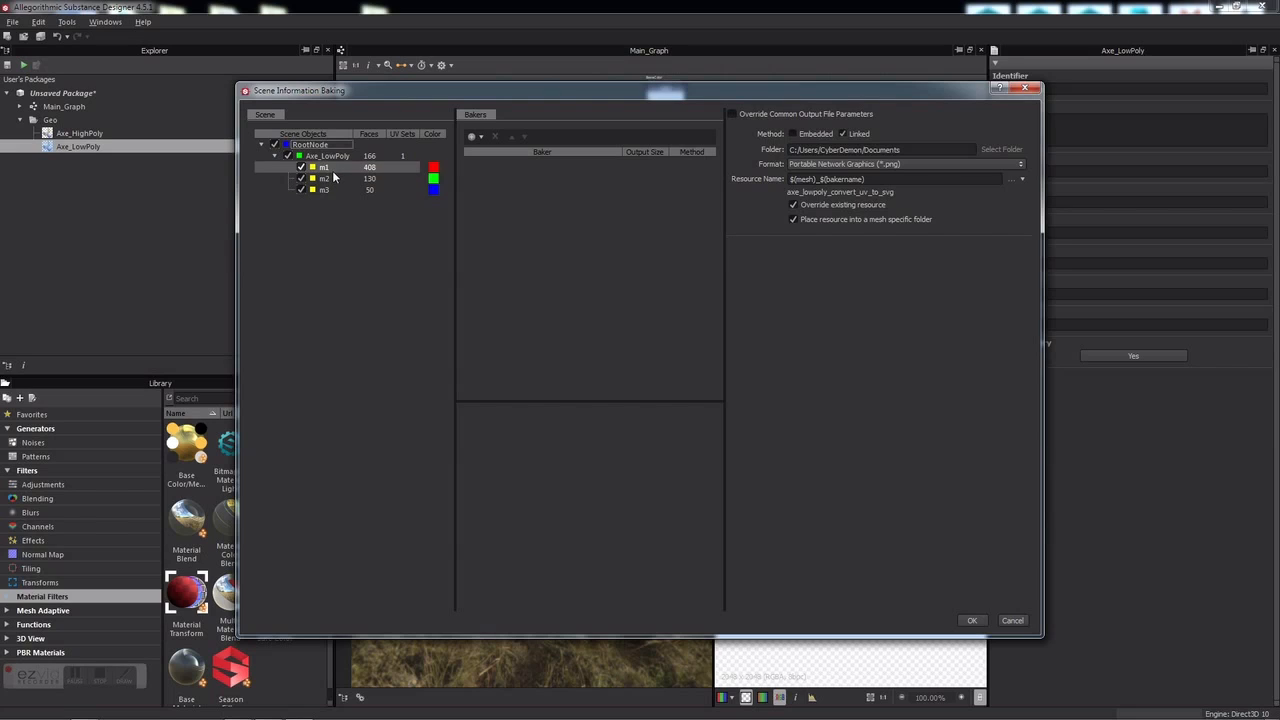
Step: Set material m1's ID colour to pure red (255, 0, 0) and bring up the baker types list
left_click(435, 168)
left_click(593, 279)
left_click_drag(584, 257, 584, 198)
left_click(726, 373)
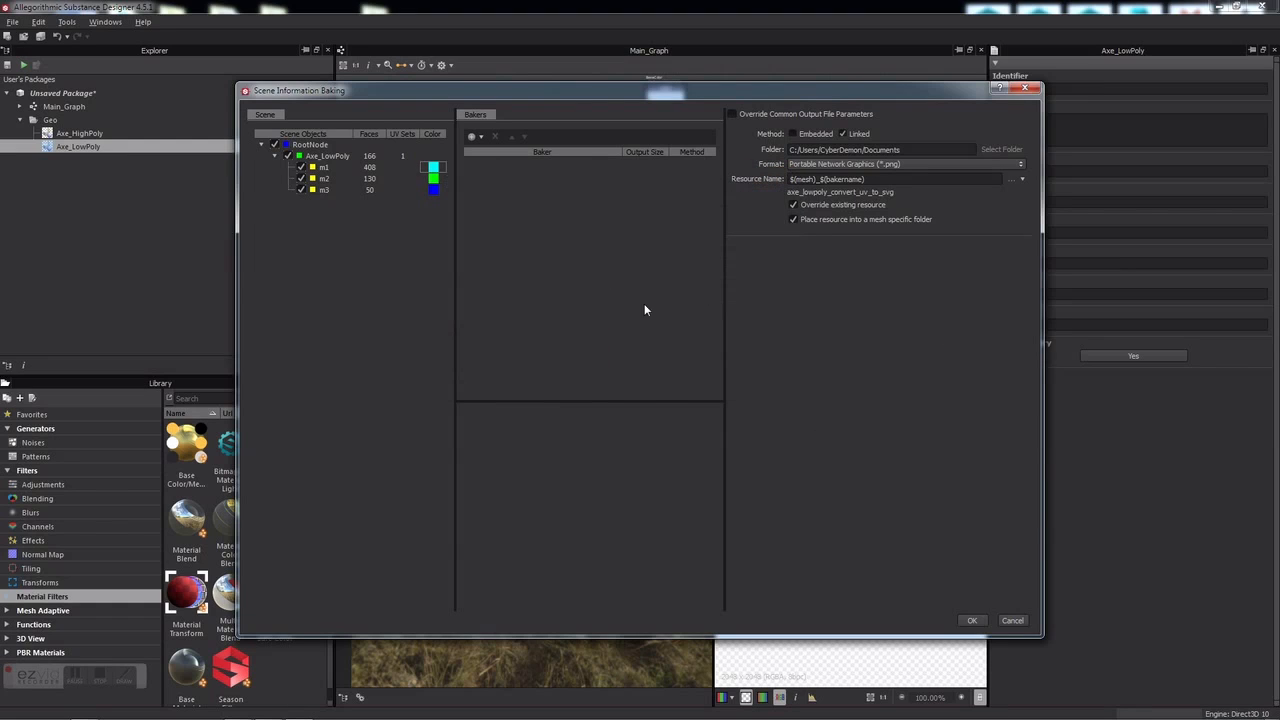
left_click(435, 167)
left_click_drag(597, 356, 597, 366)
left_click_drag(572, 225, 589, 185)
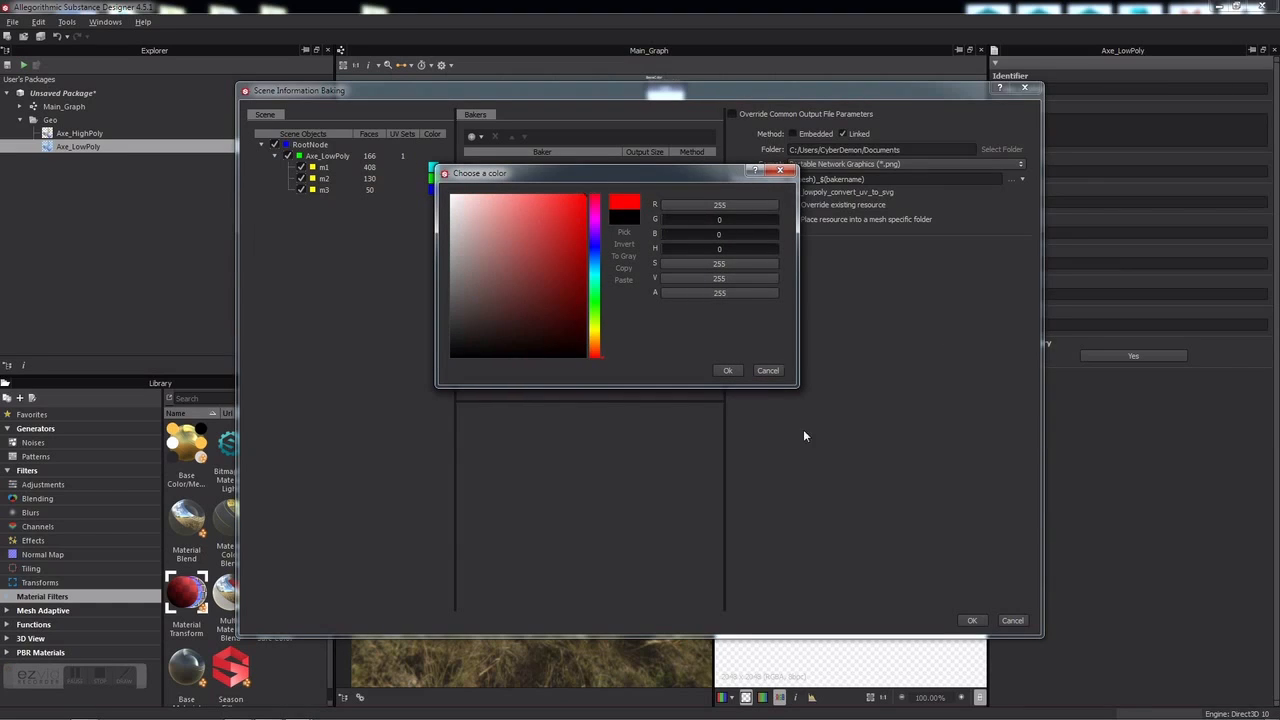
left_click(728, 371)
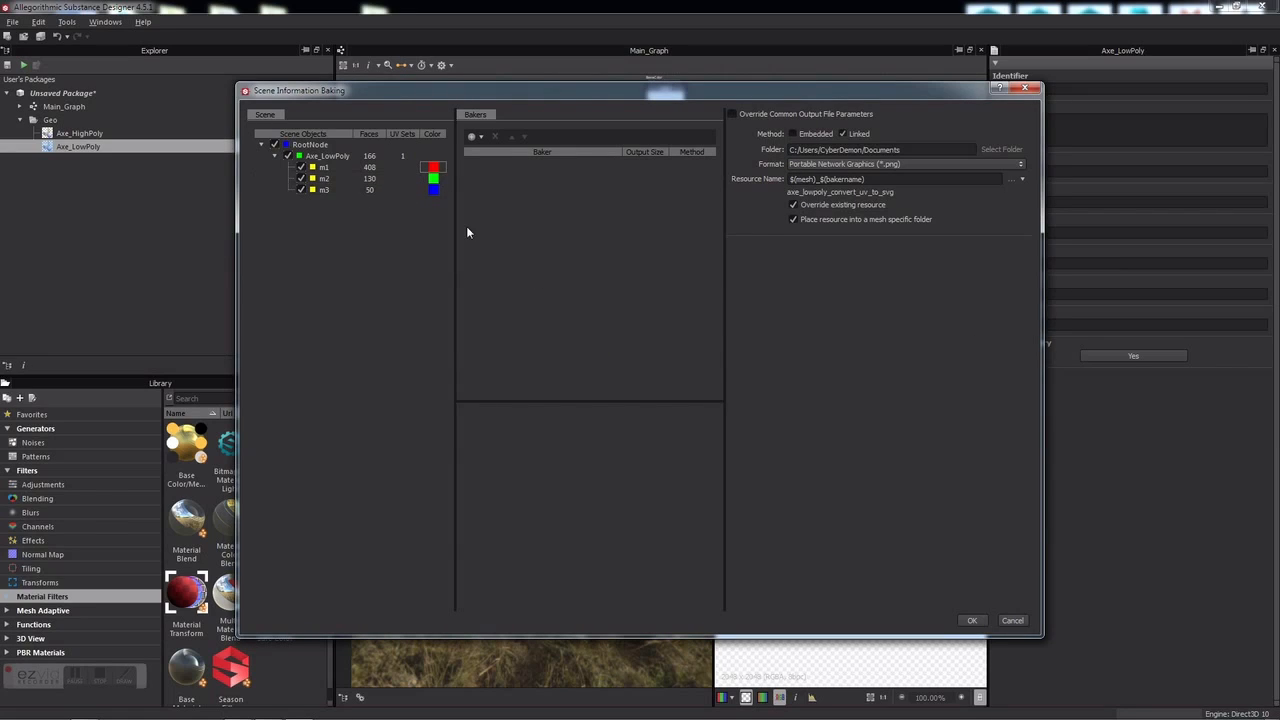
left_click(481, 137)
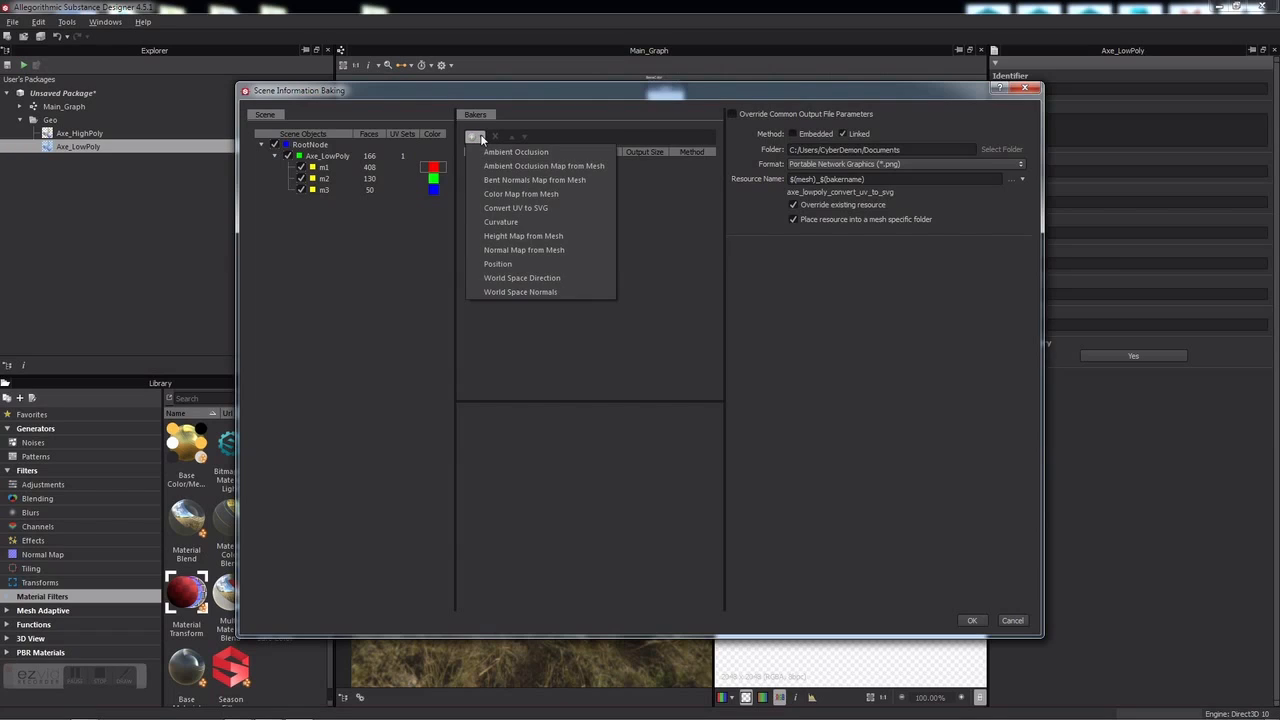
Step: Add a Normal Map from Mesh baker using Axe_HighPoly.fbx from resources as the high-definition mesh
left_click(528, 250)
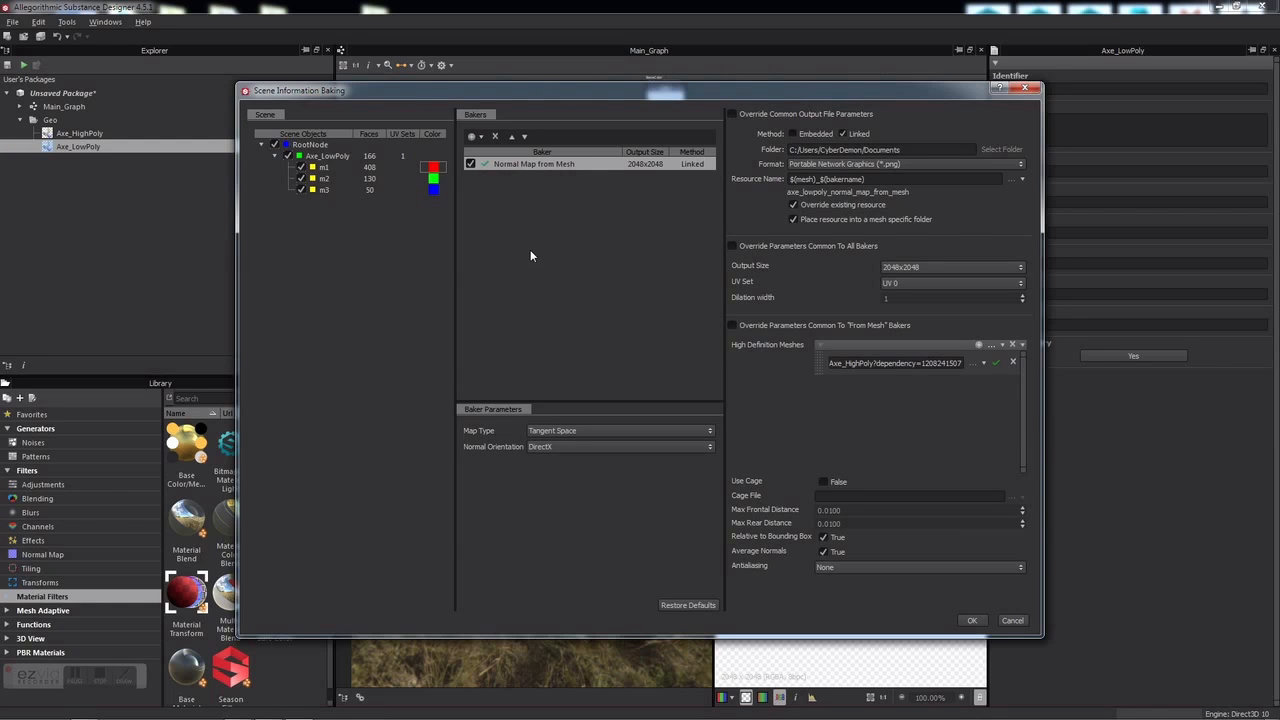
left_click(1012, 364)
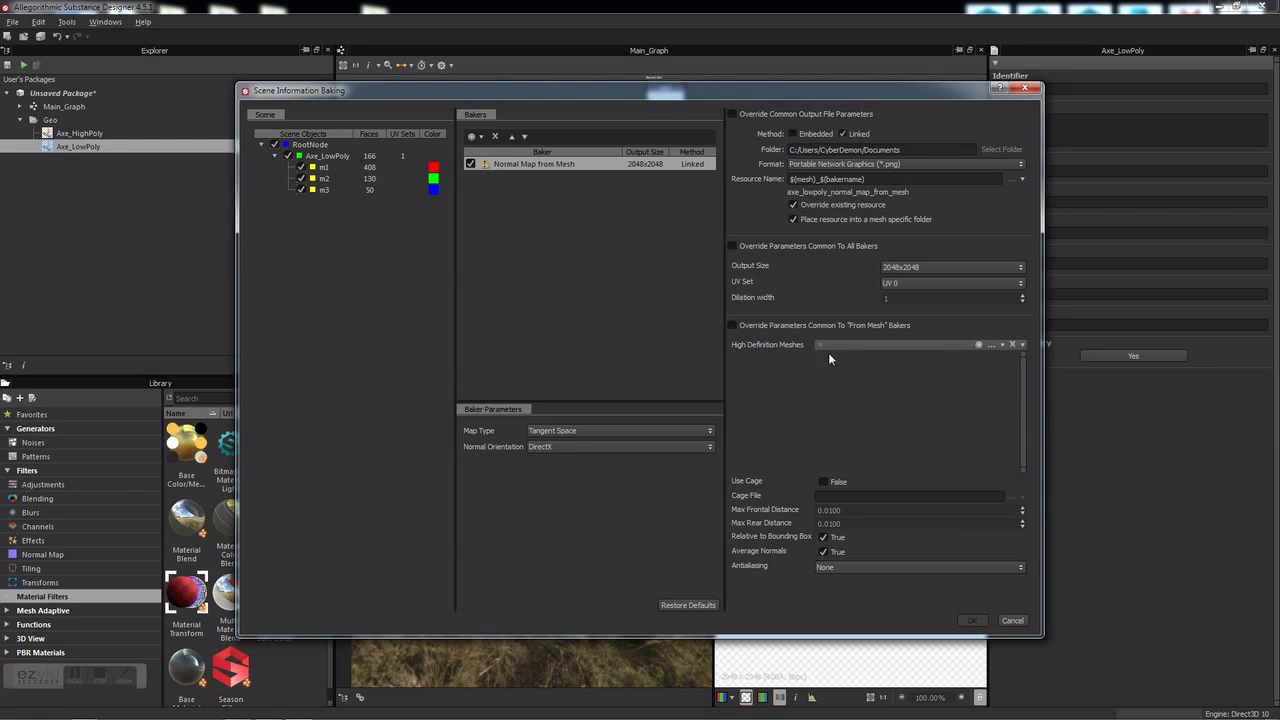
left_click(1001, 346)
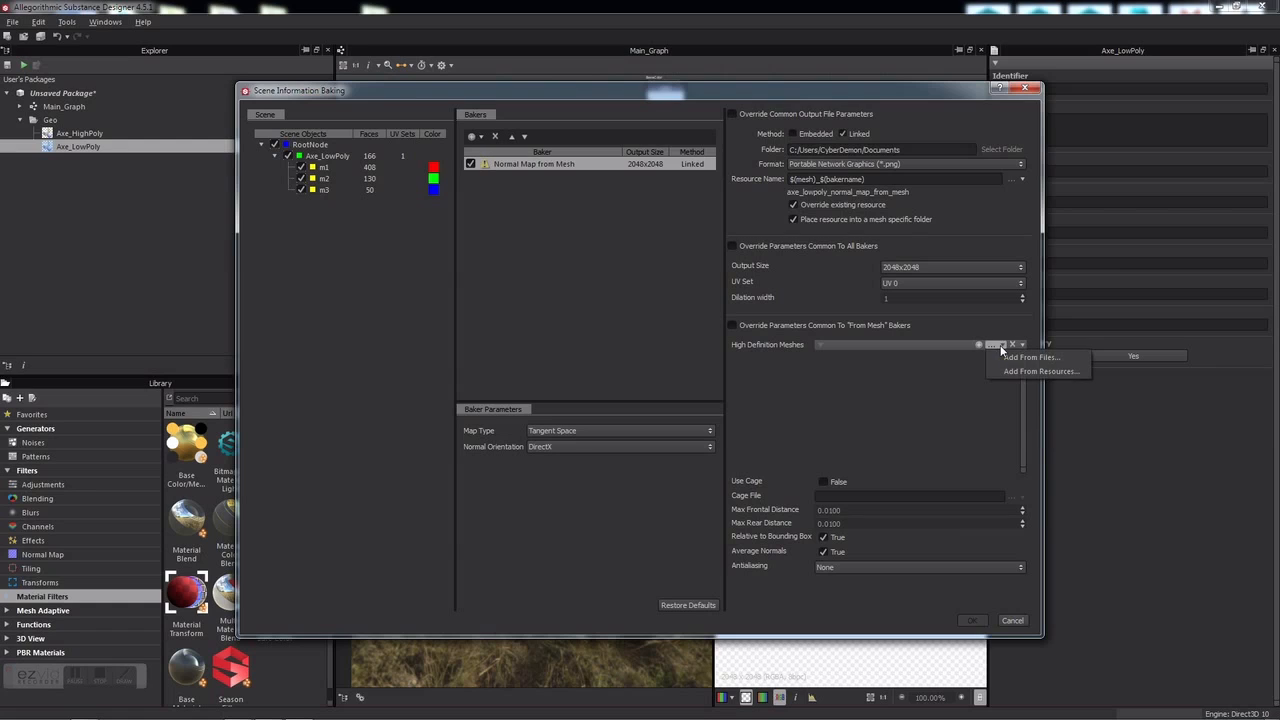
left_click(1014, 371)
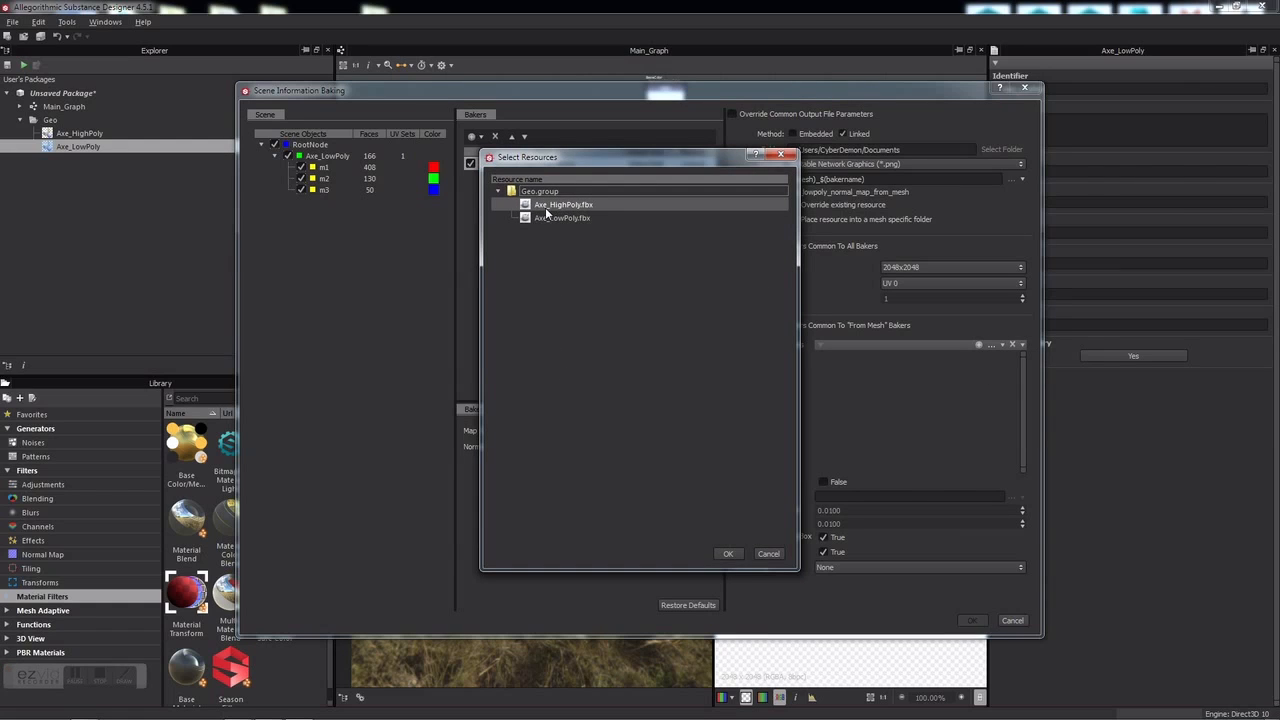
left_click(593, 205)
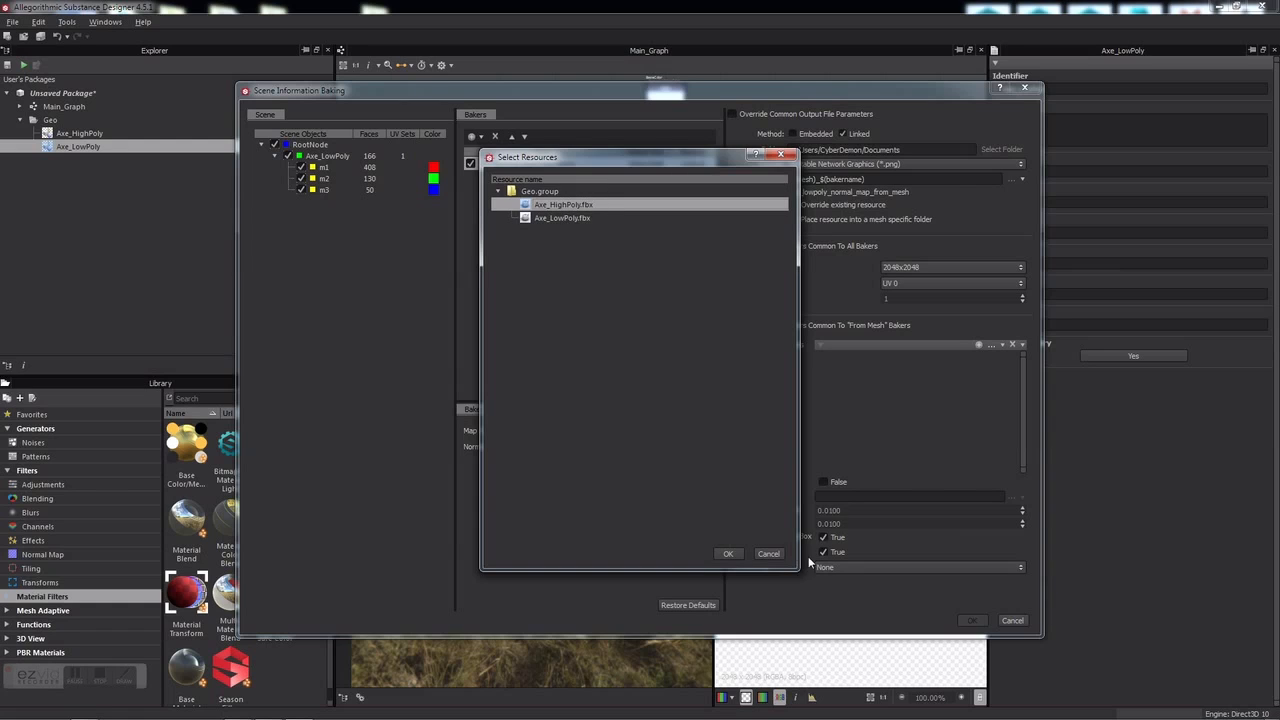
left_click(728, 553)
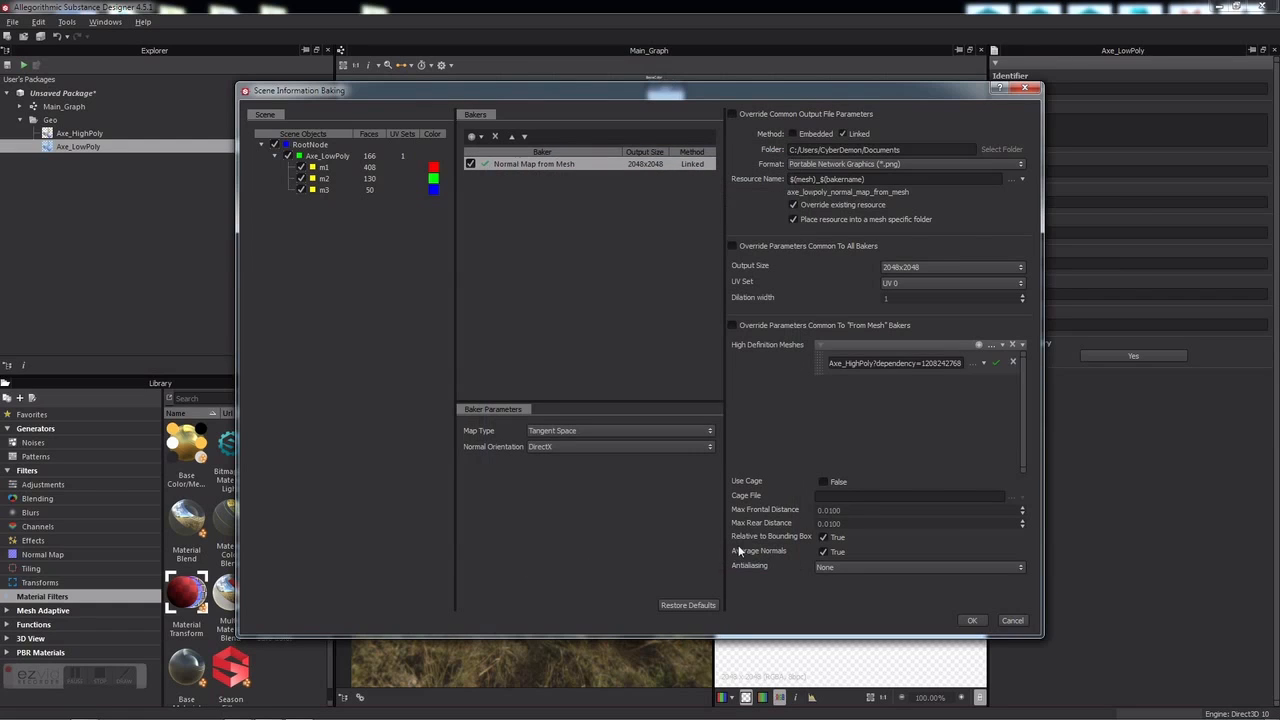
Step: Add a Convert UV to SVG baker in Material ID Color mode and run the bakes
left_click(477, 137)
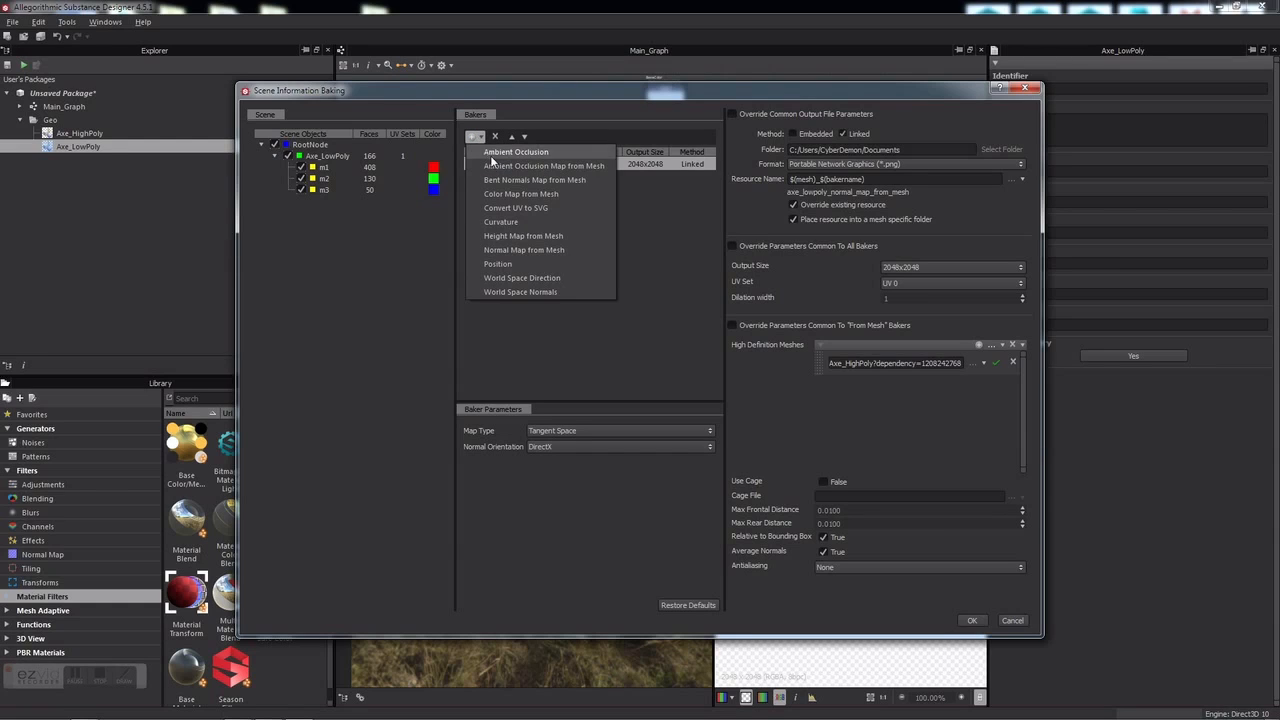
left_click(532, 206)
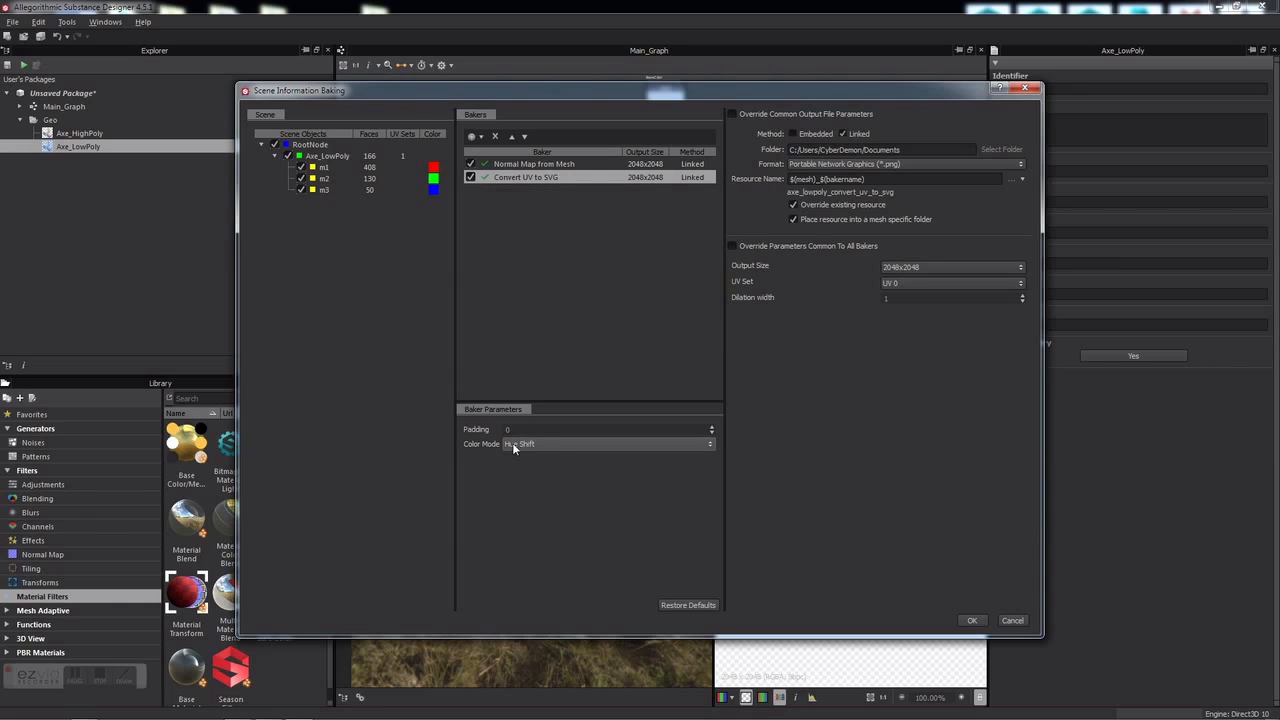
left_click(618, 446)
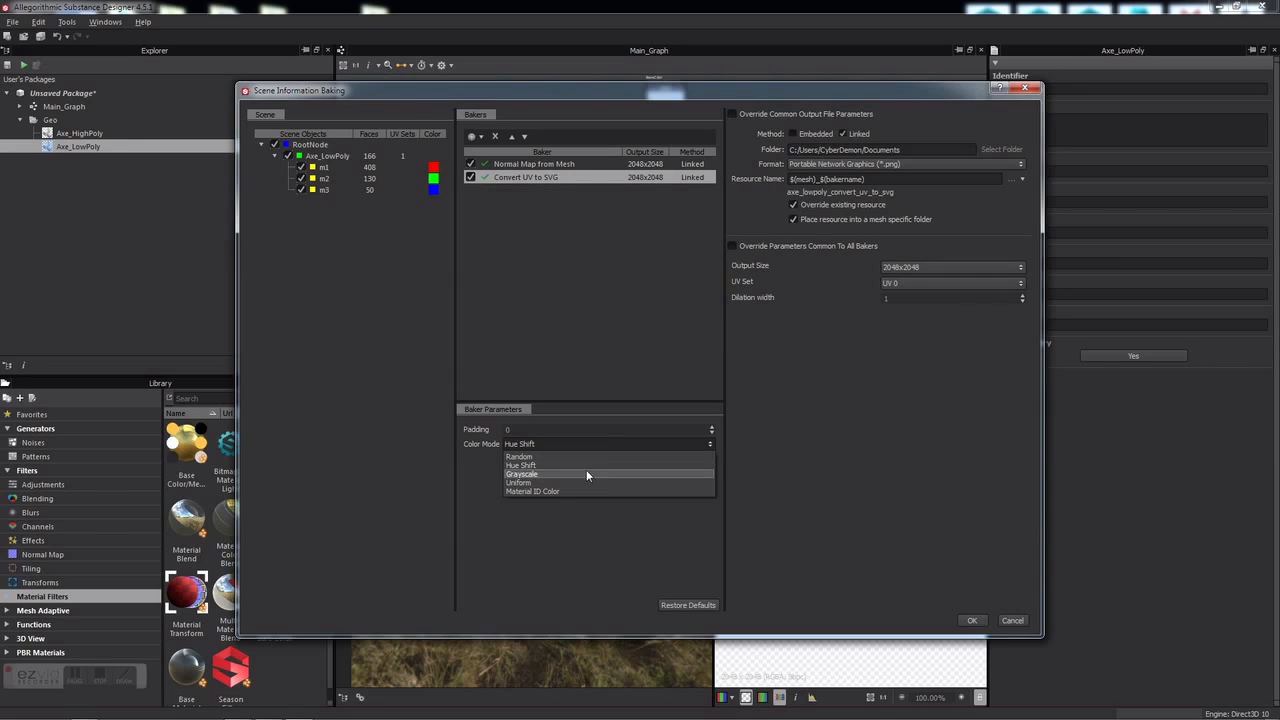
left_click(533, 491)
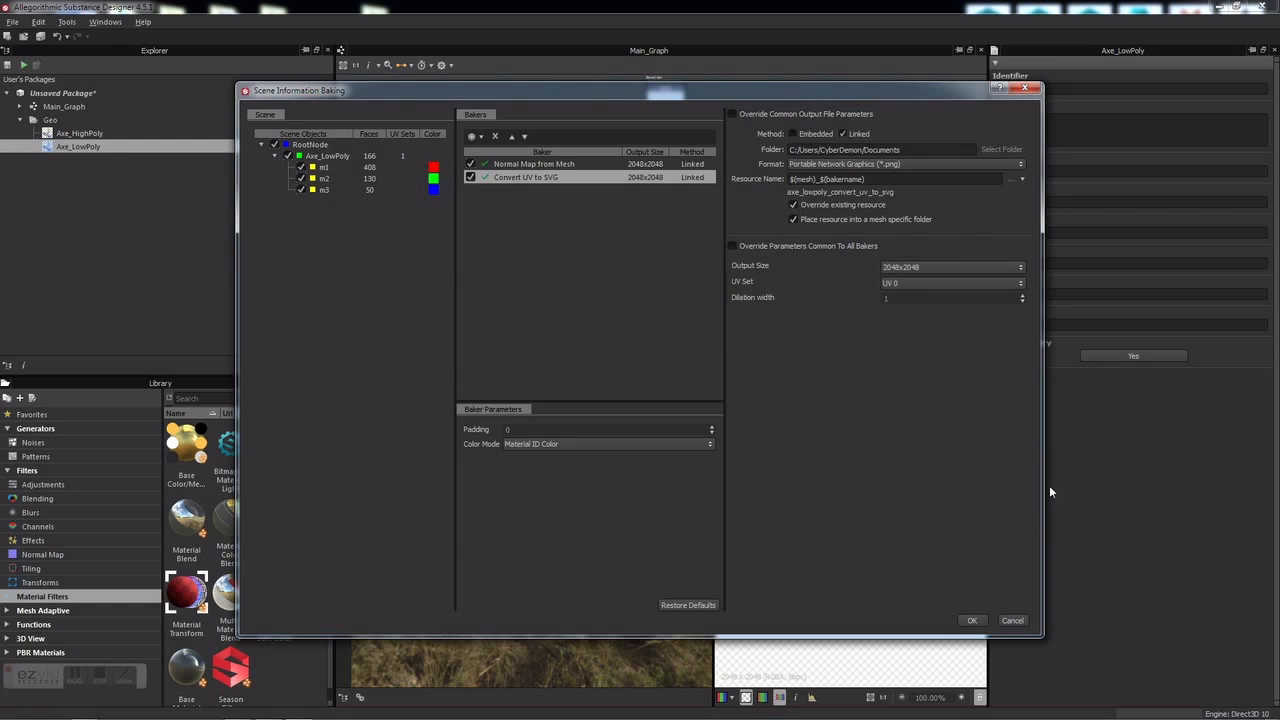
left_click(972, 620)
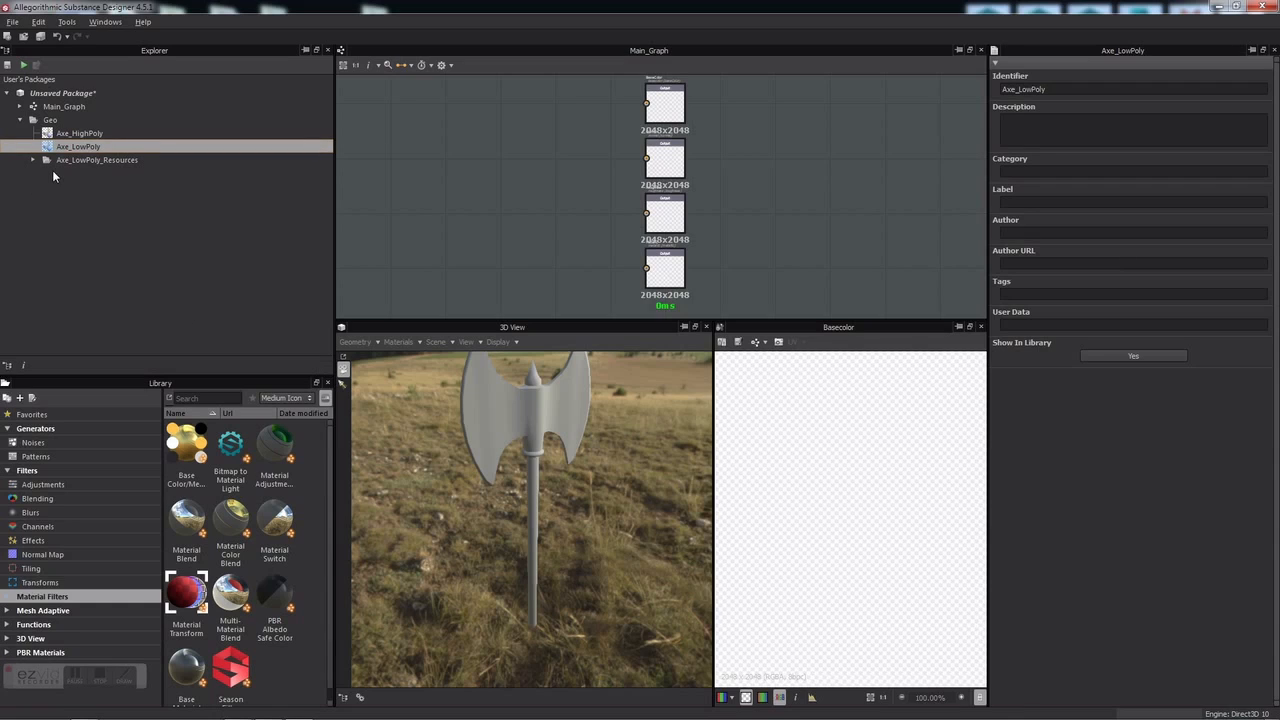
Step: Expand Axe_LowPoly_Resources, view the baked normal map fitted to the window, then open the UV-to-SVG ID map
left_click(33, 160)
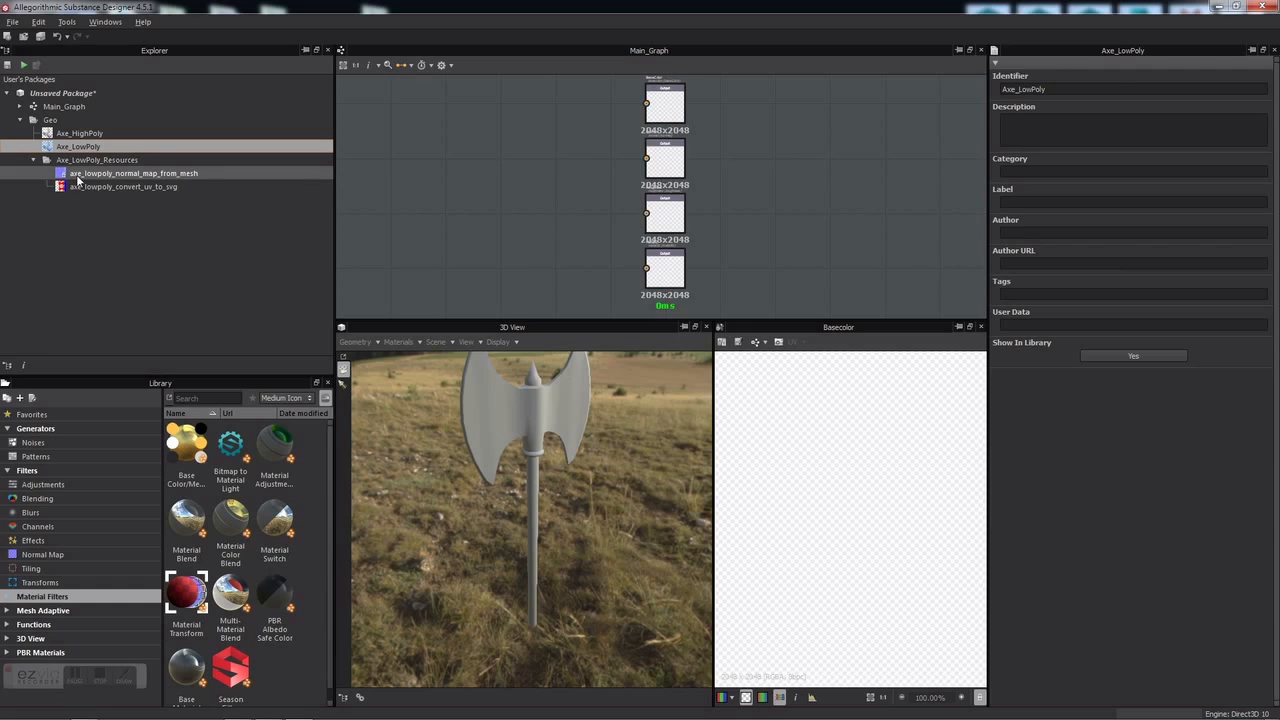
double_click(78, 174)
key("f")
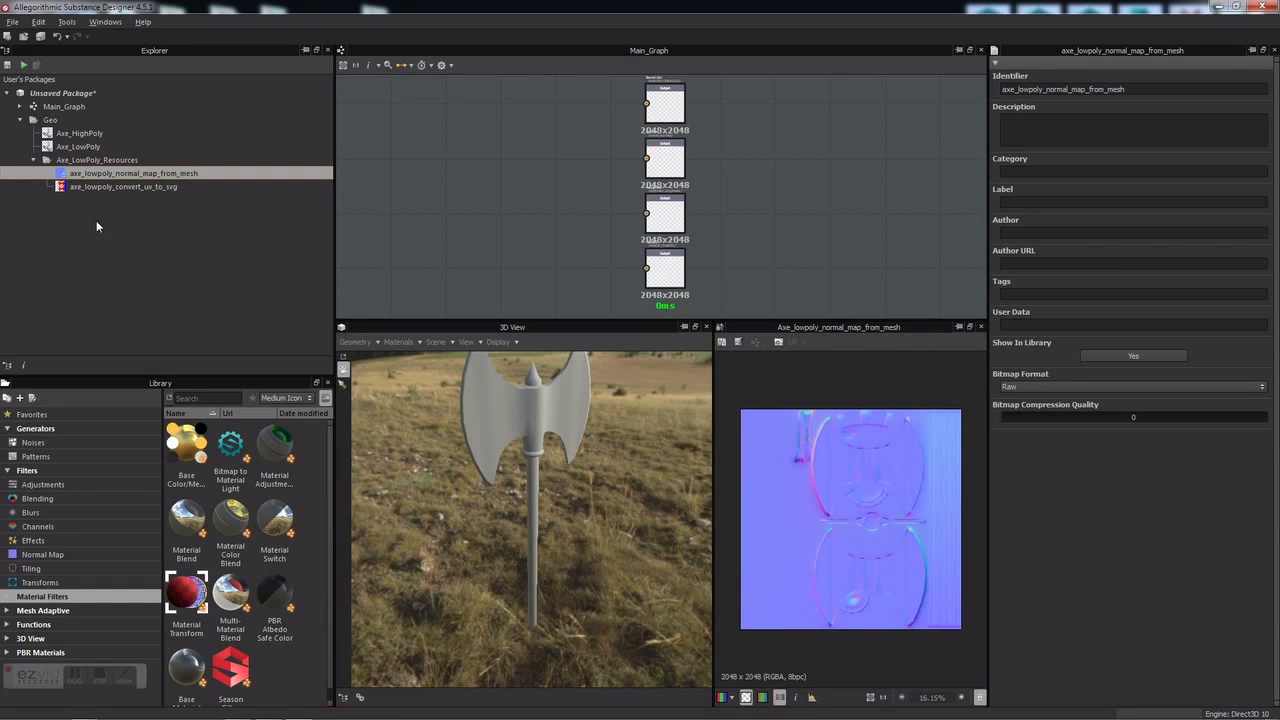
left_click(124, 187)
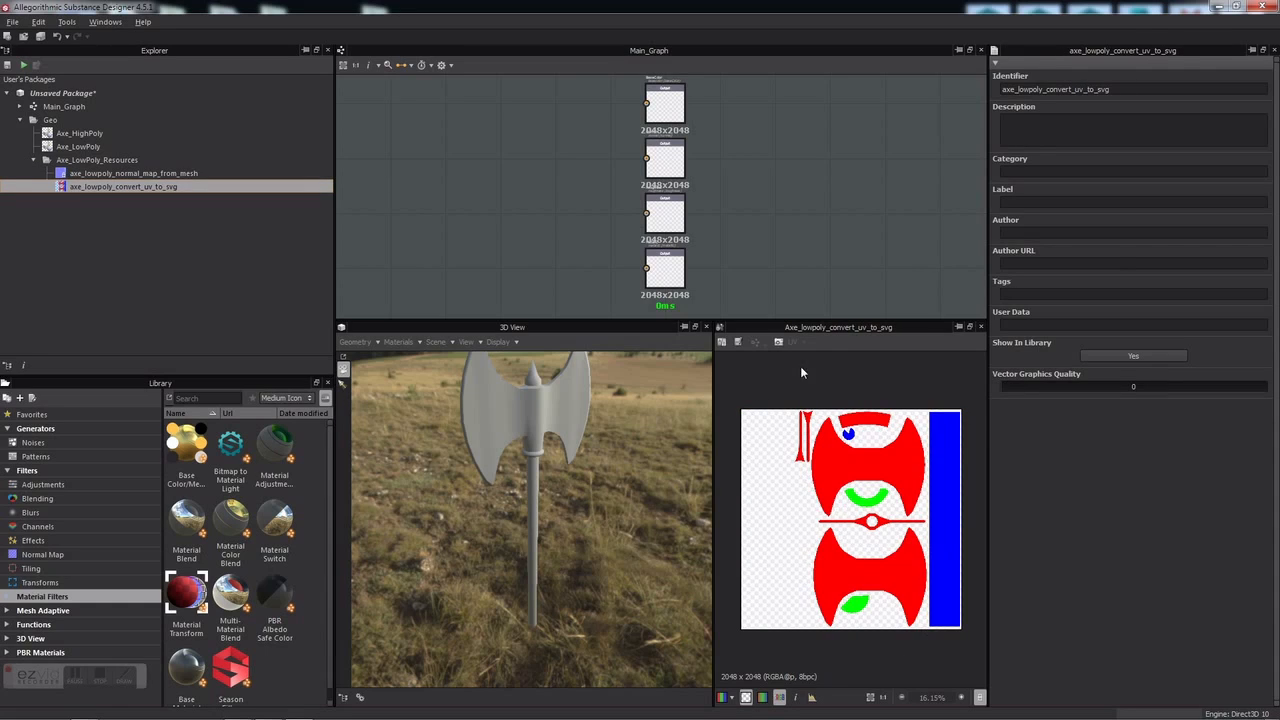
left_click(168, 277)
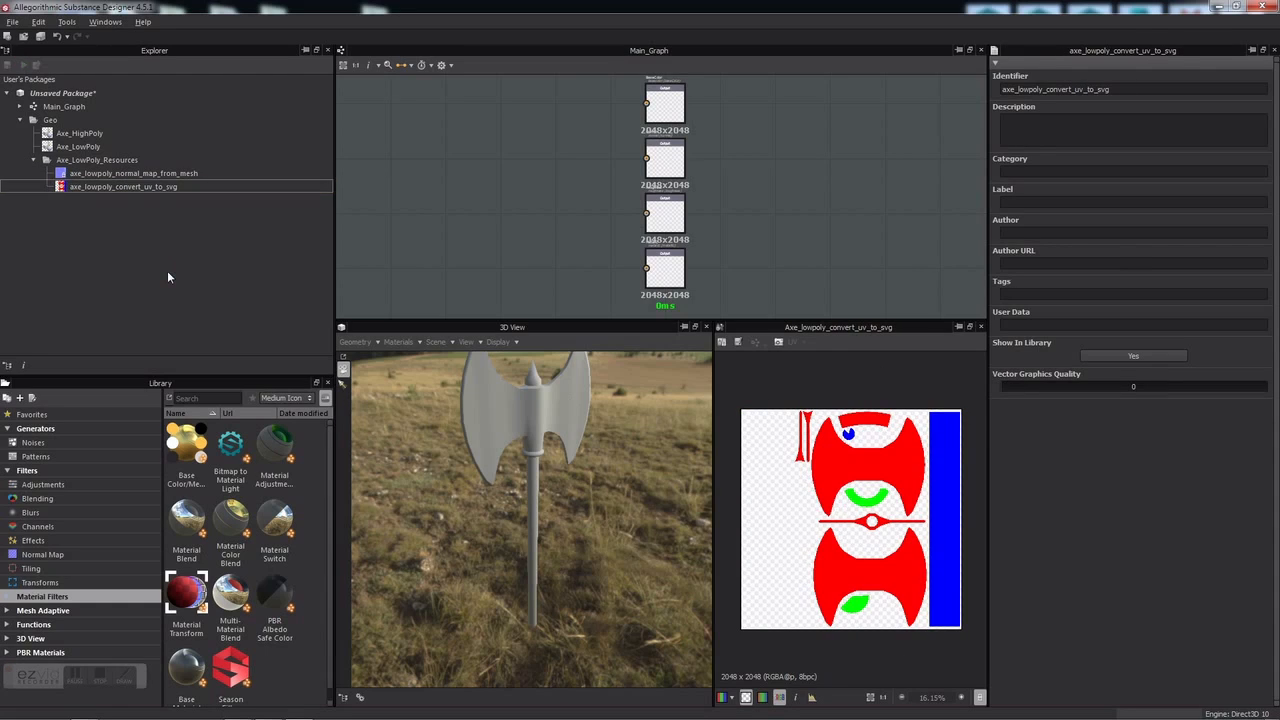
Step: Import Axe_AmbientDetail.png and Axe_NormalDetail.png as bitmaps into Axe_LowPoly_Resources
right_click(78, 162)
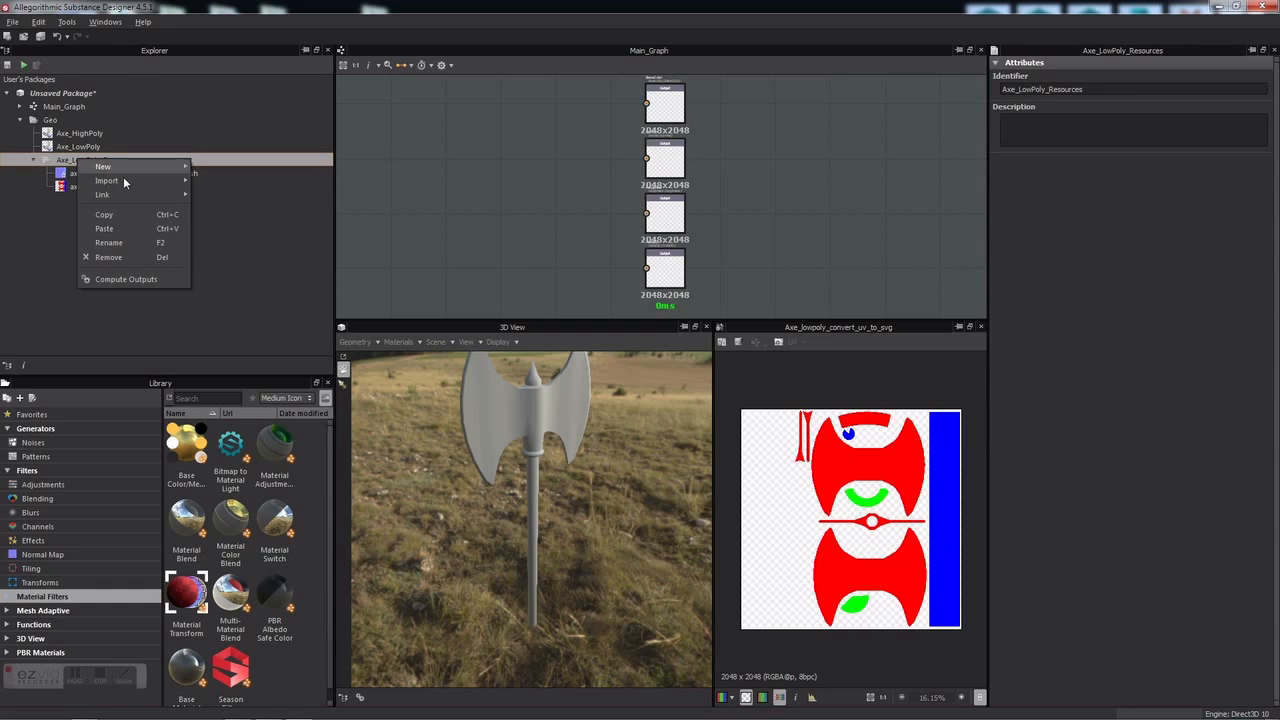
mouse_move(130, 188)
left_click(216, 184)
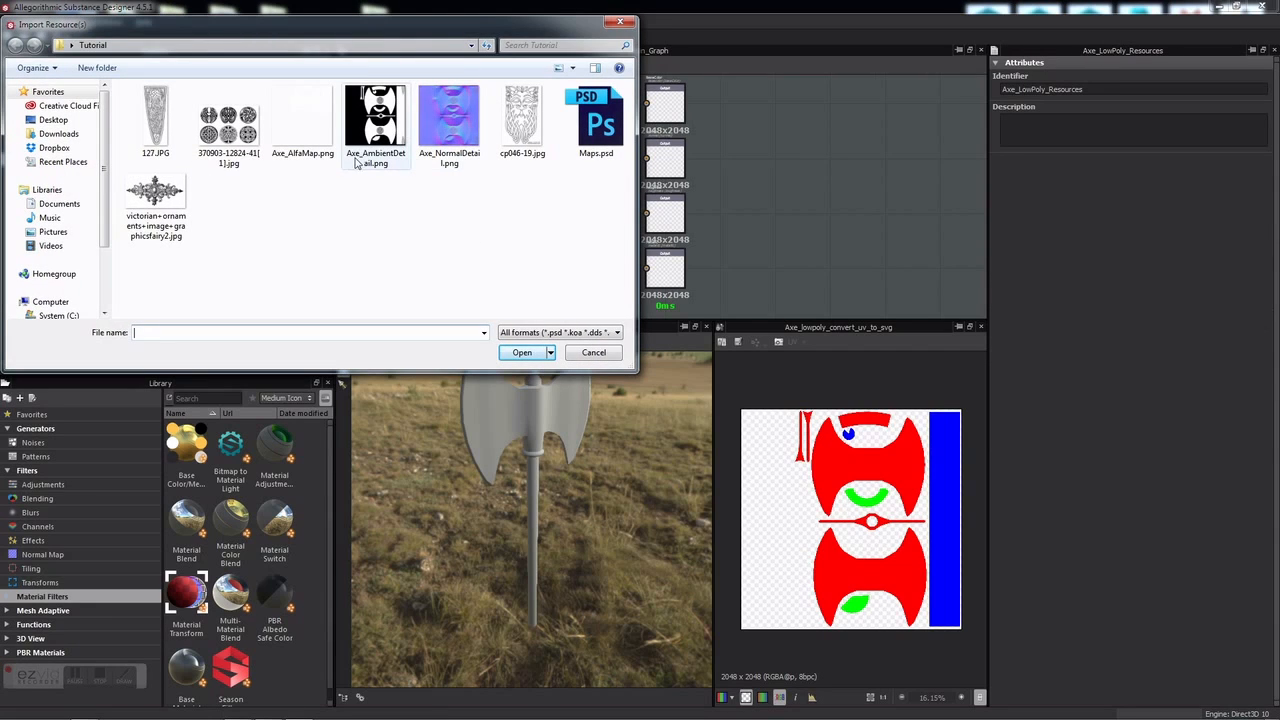
left_click_drag(350, 197, 452, 104)
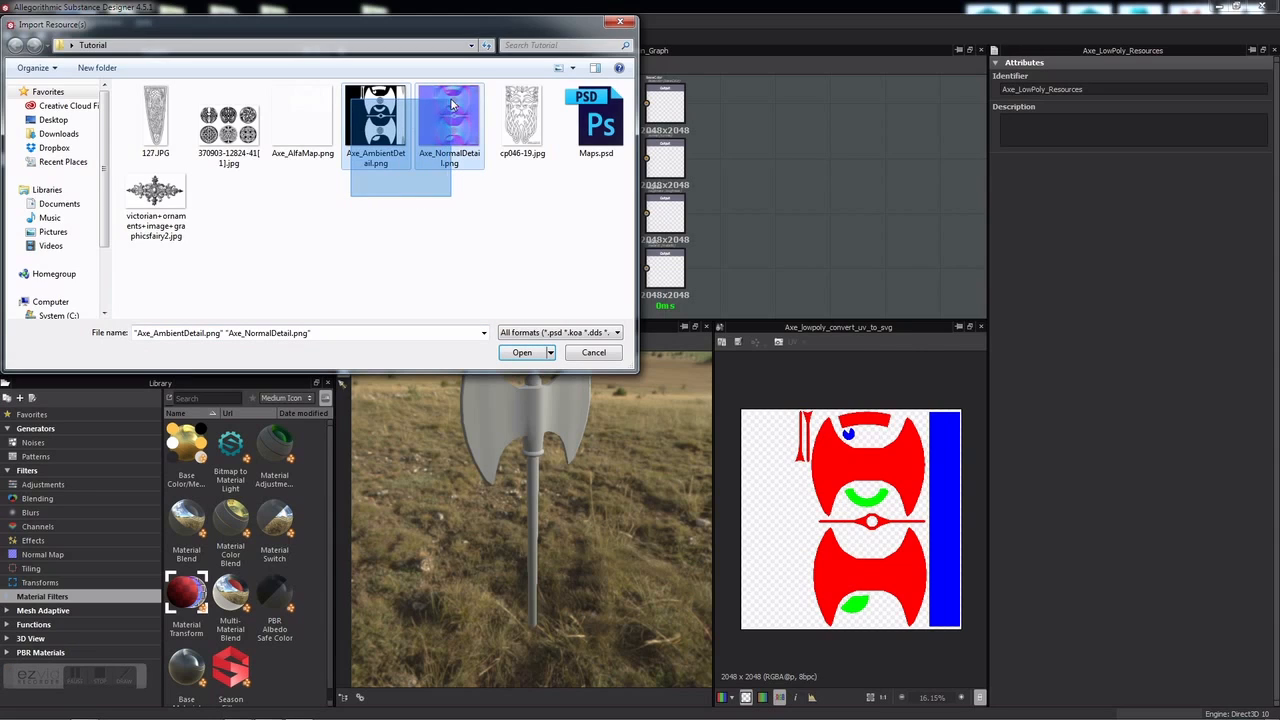
left_click(522, 352)
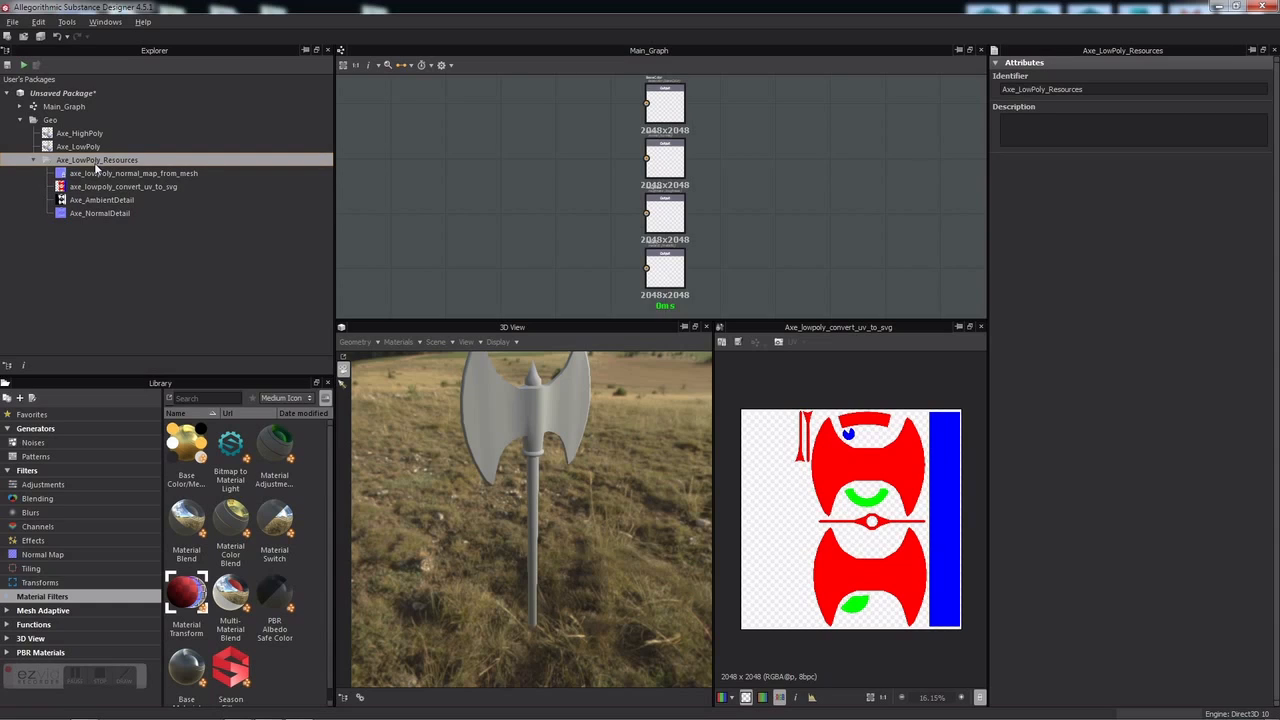
Step: Drag Metal 003, Metal 006 and Wood american cherry from the PBR materials library into Main_Graph
left_click(34, 161)
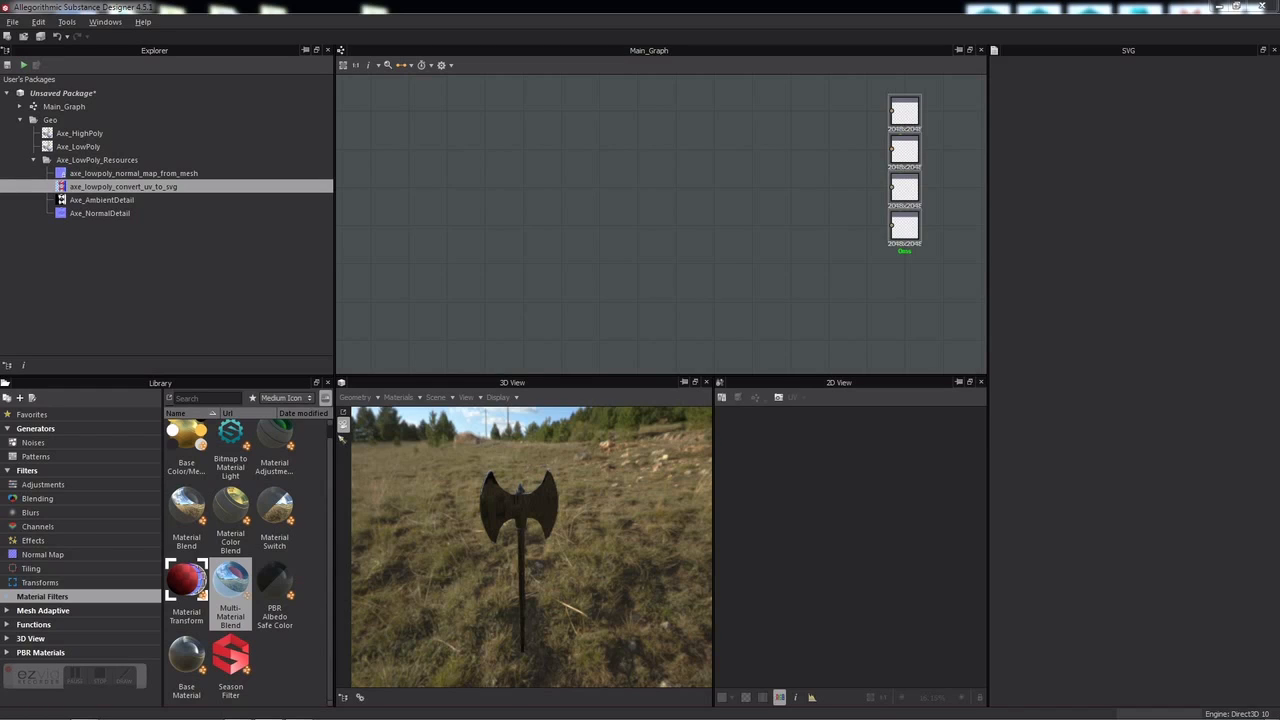
left_click(64, 653)
left_click_drag(330, 492, 320, 598)
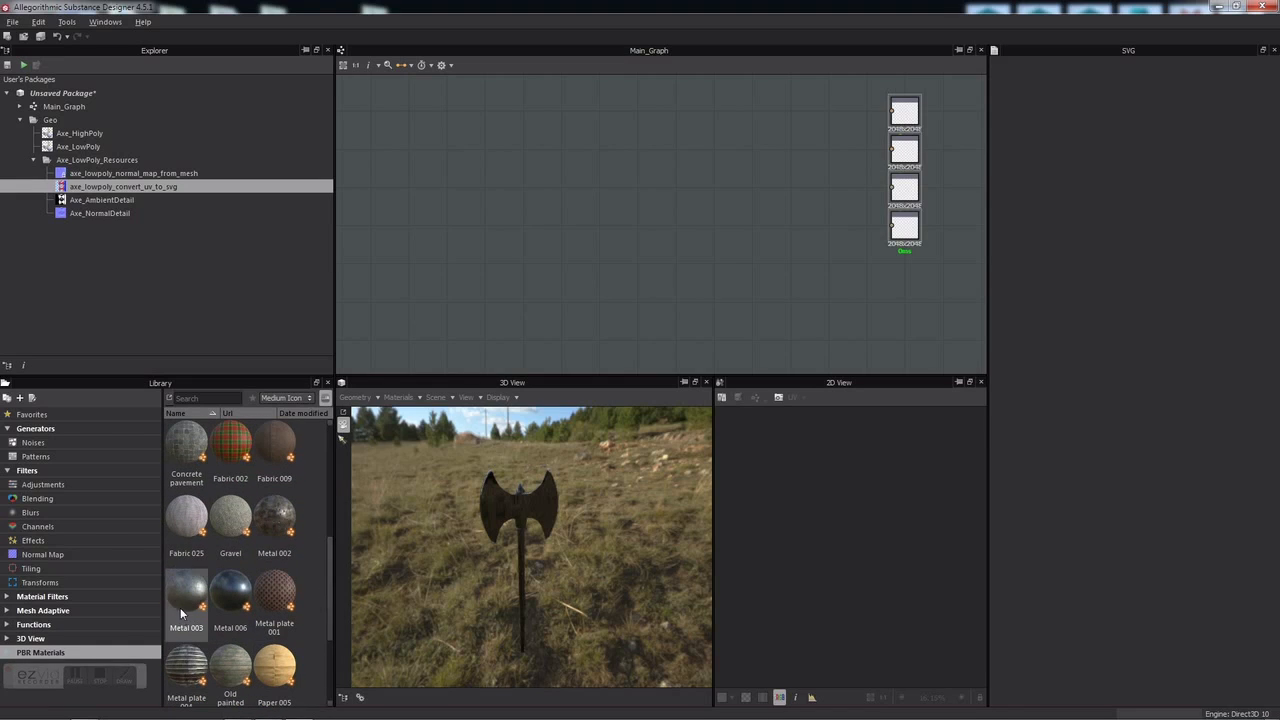
left_click_drag(183, 604, 477, 222)
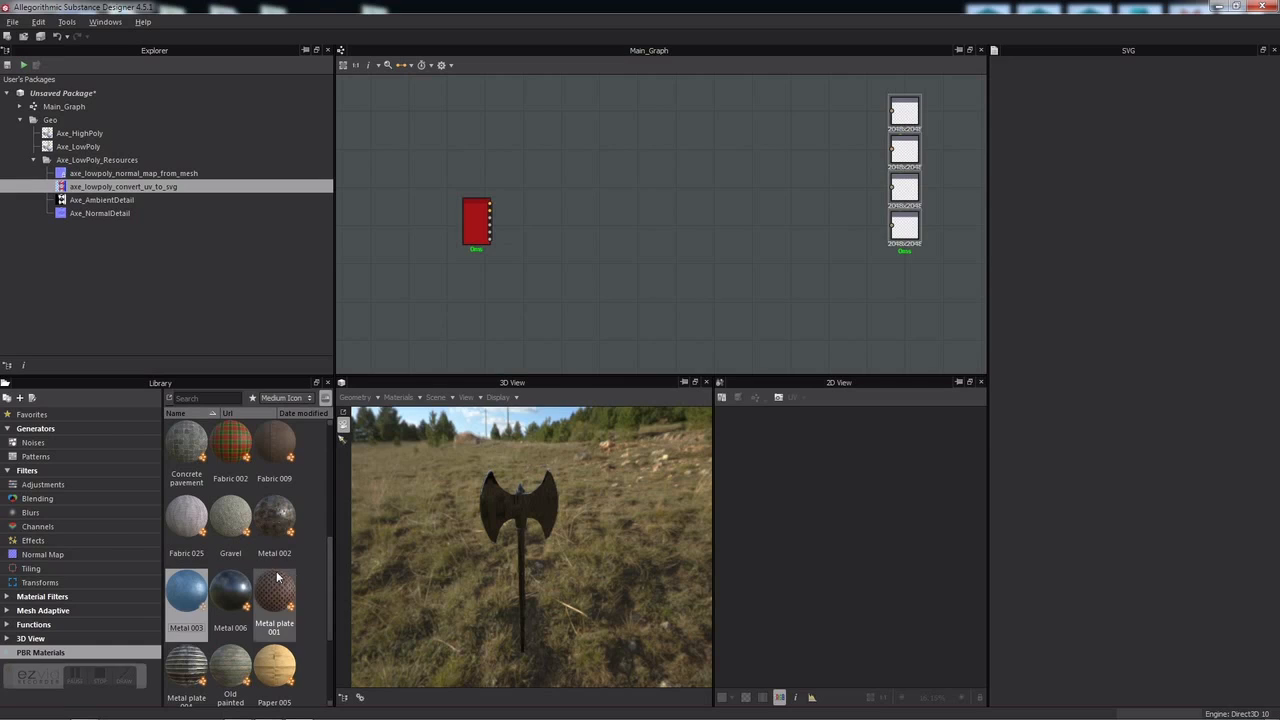
left_click_drag(240, 603, 508, 150)
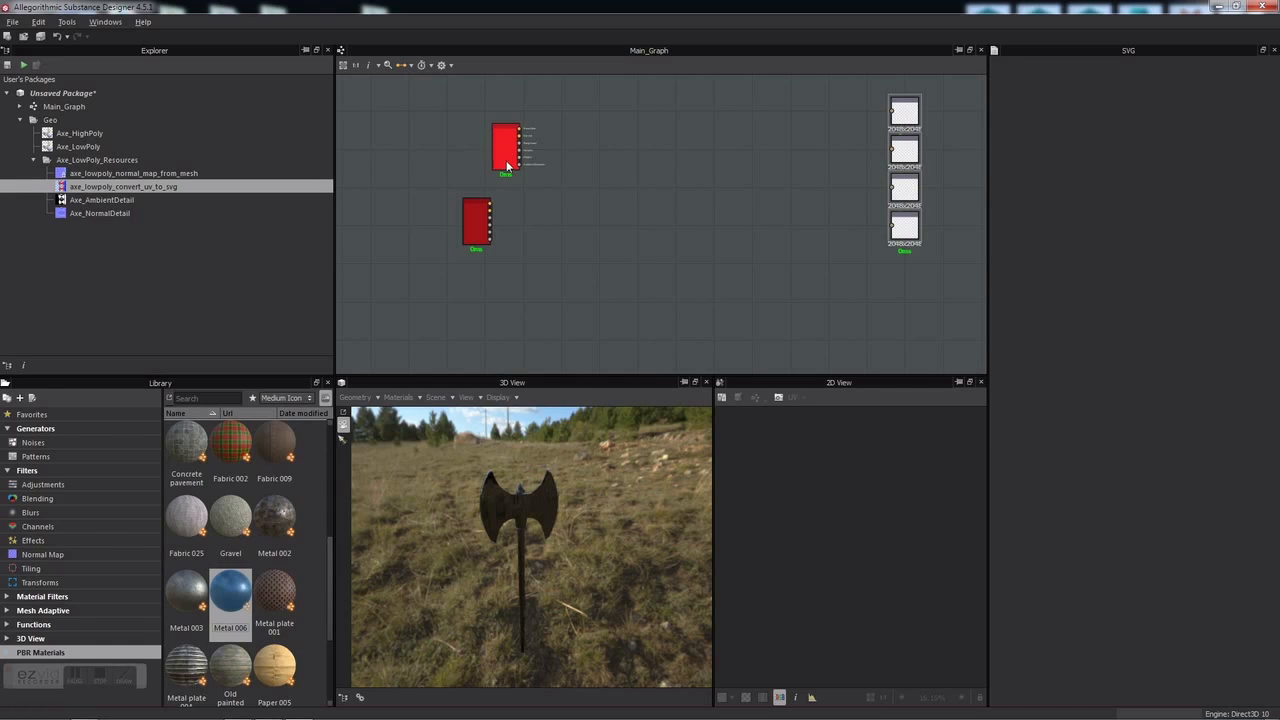
left_click_drag(330, 573, 526, 300)
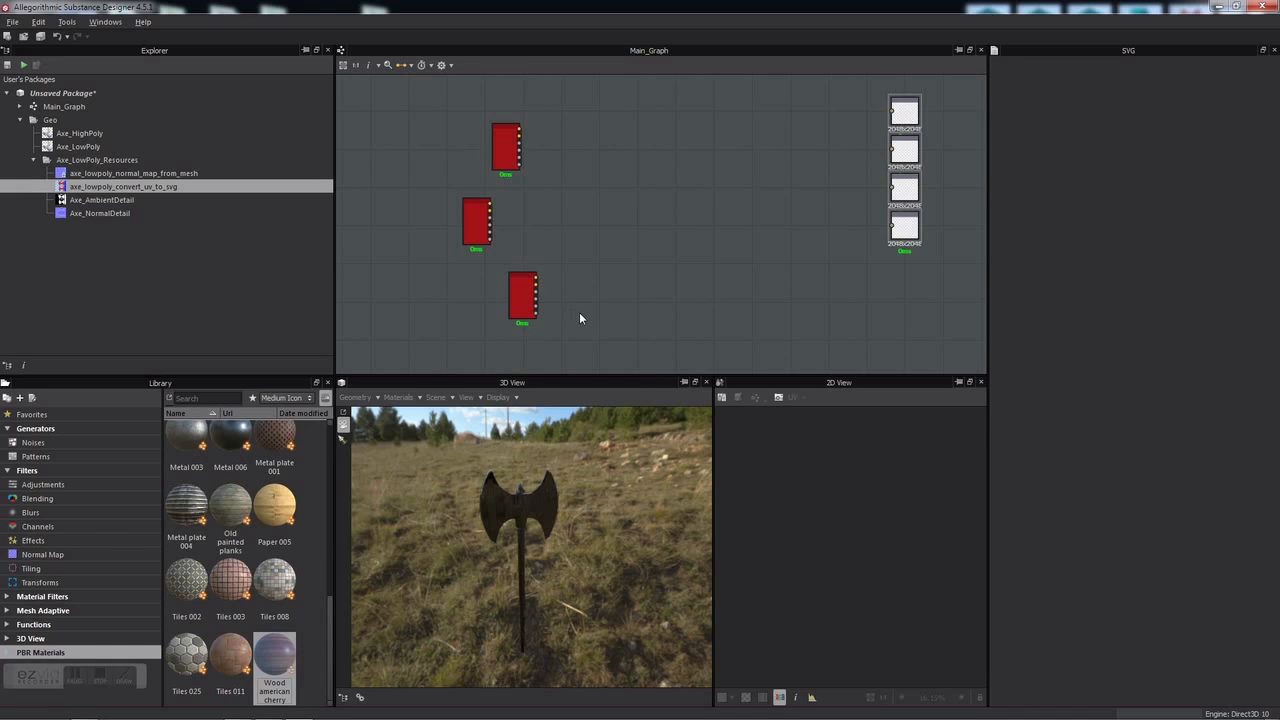
left_click_drag(474, 220, 512, 206)
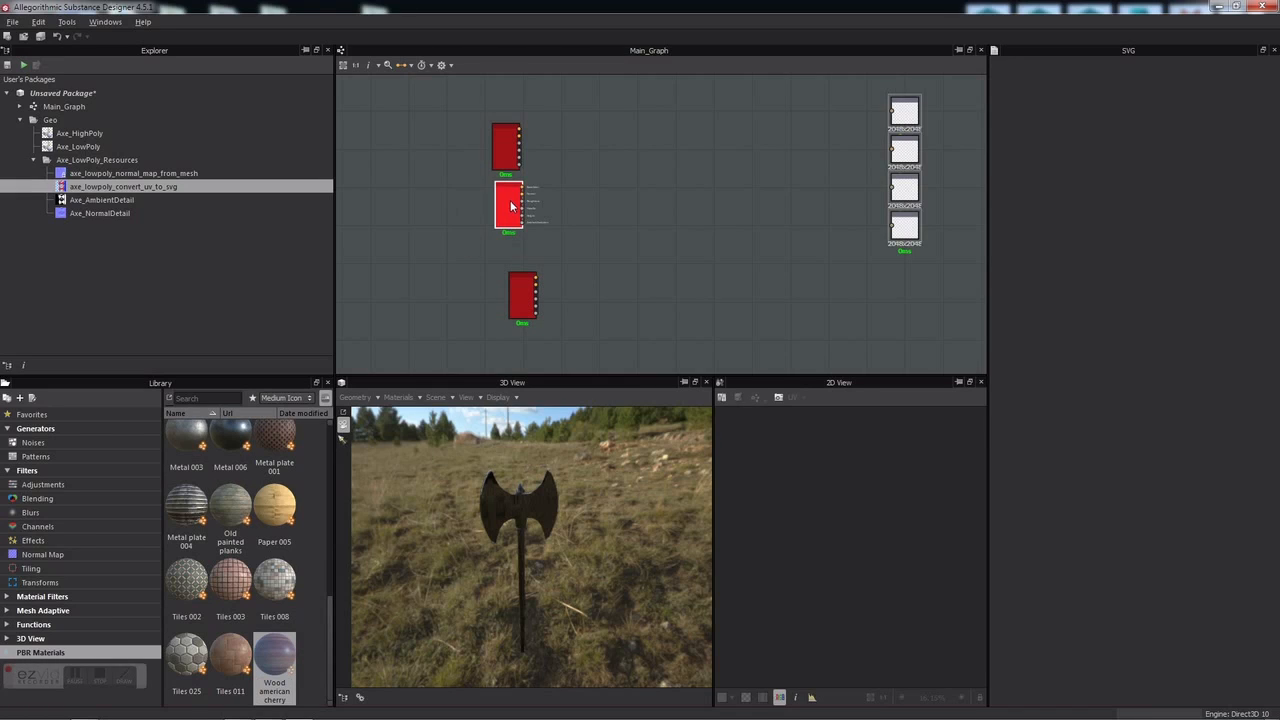
Step: Switch the graph's node display to Compact Material and show the material filter nodes
left_click(405, 68)
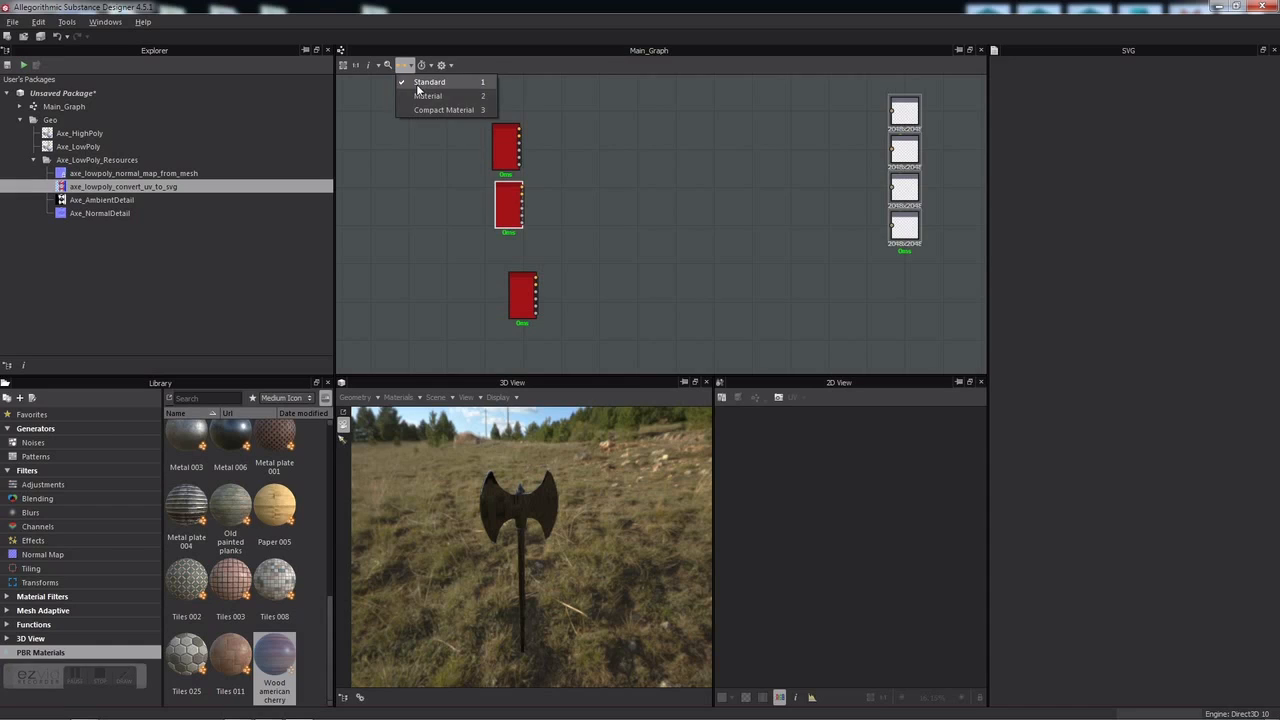
left_click(430, 110)
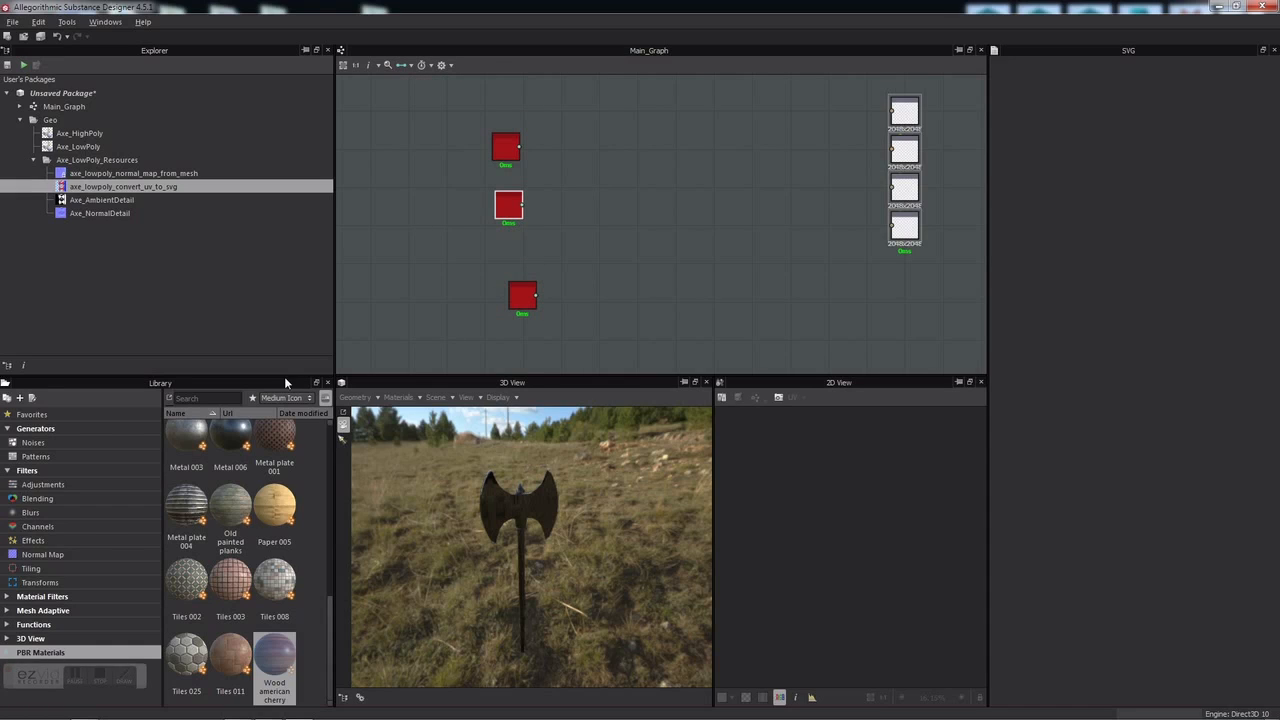
left_click(43, 599)
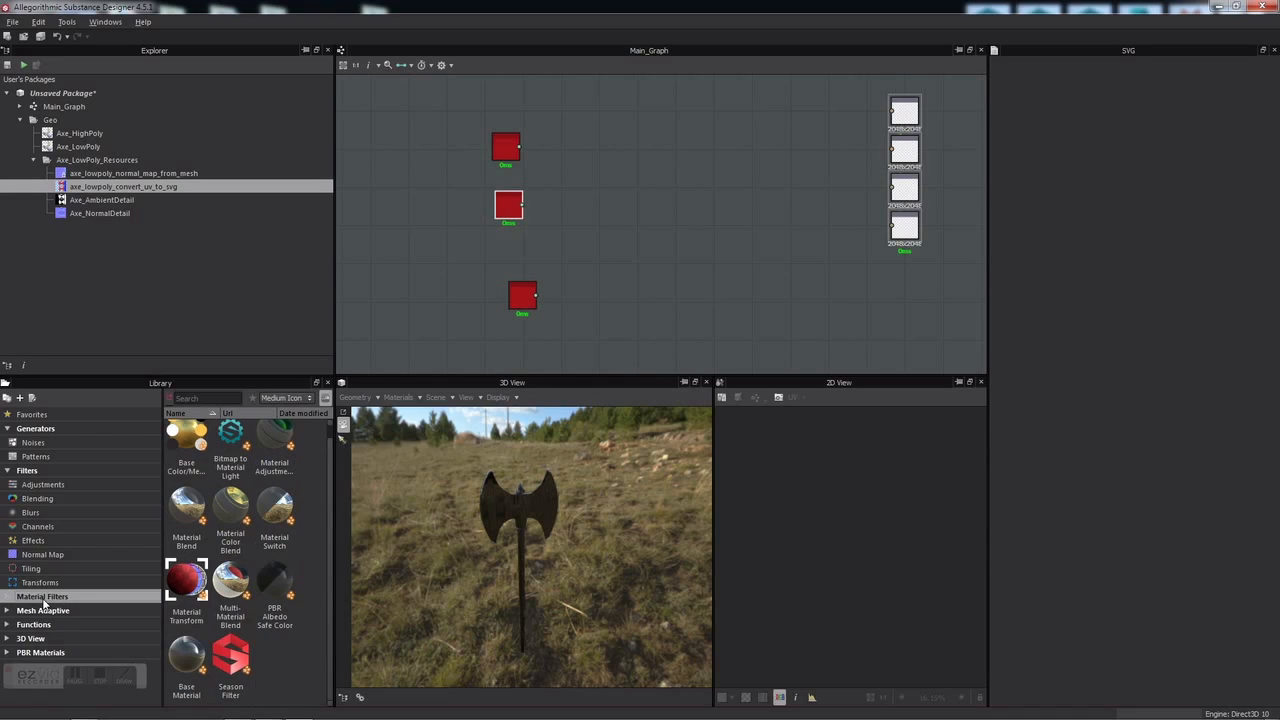
Step: Add a Multi-Material Blend node and link the top, metal and bottom materials into it
left_click_drag(227, 590, 654, 192)
scroll(628, 200, "up", 2)
scroll(534, 204, "up", 2)
scroll(530, 204, "down", 1)
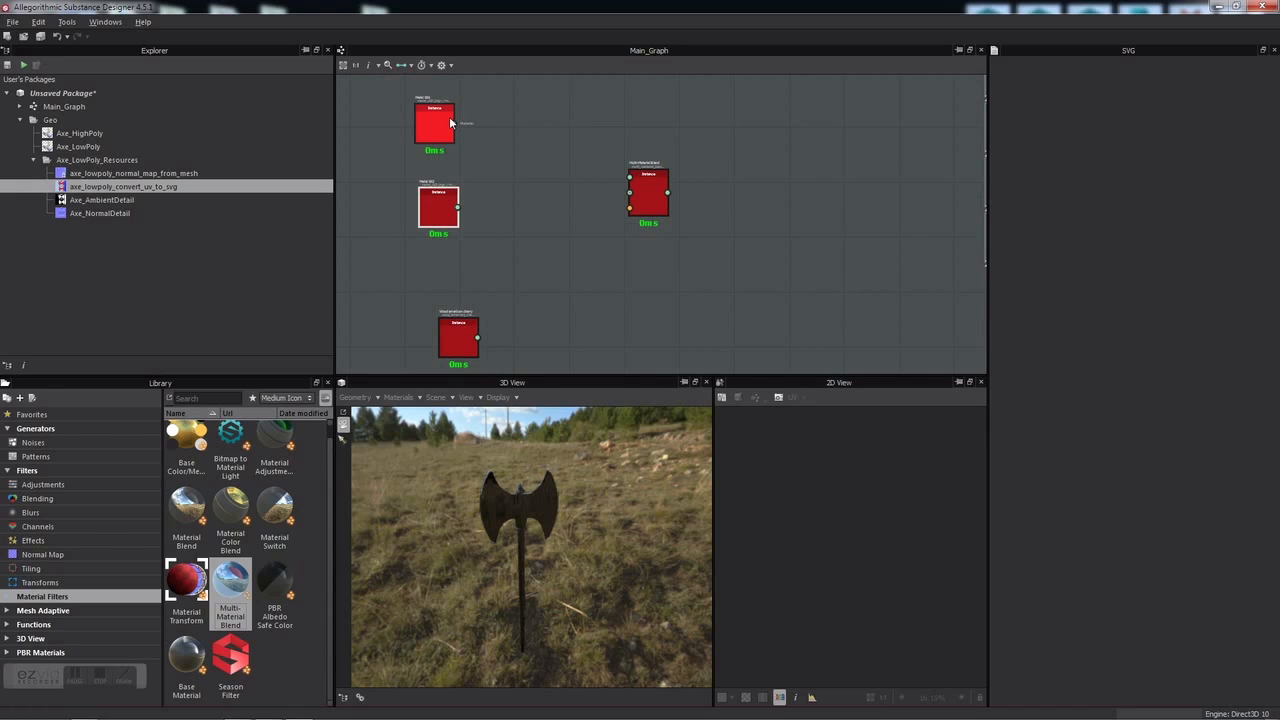
left_click_drag(455, 123, 628, 178)
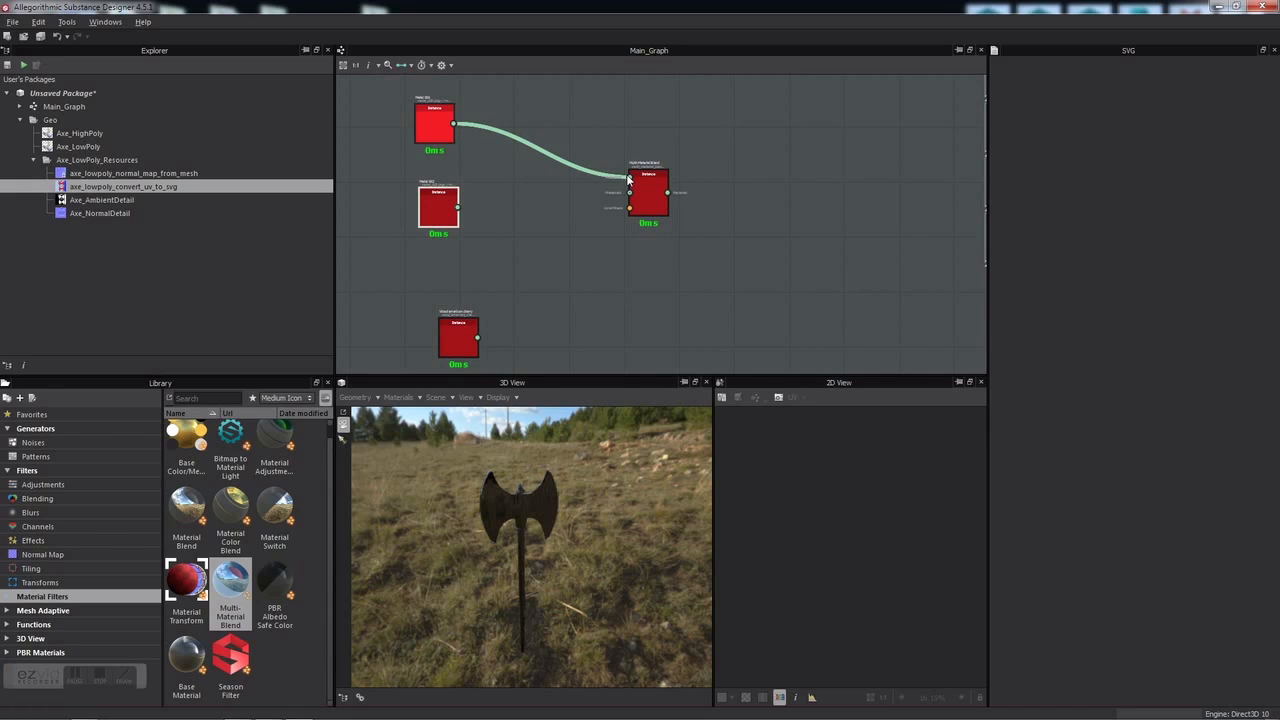
double_click(438, 206)
left_click_drag(457, 207, 629, 193)
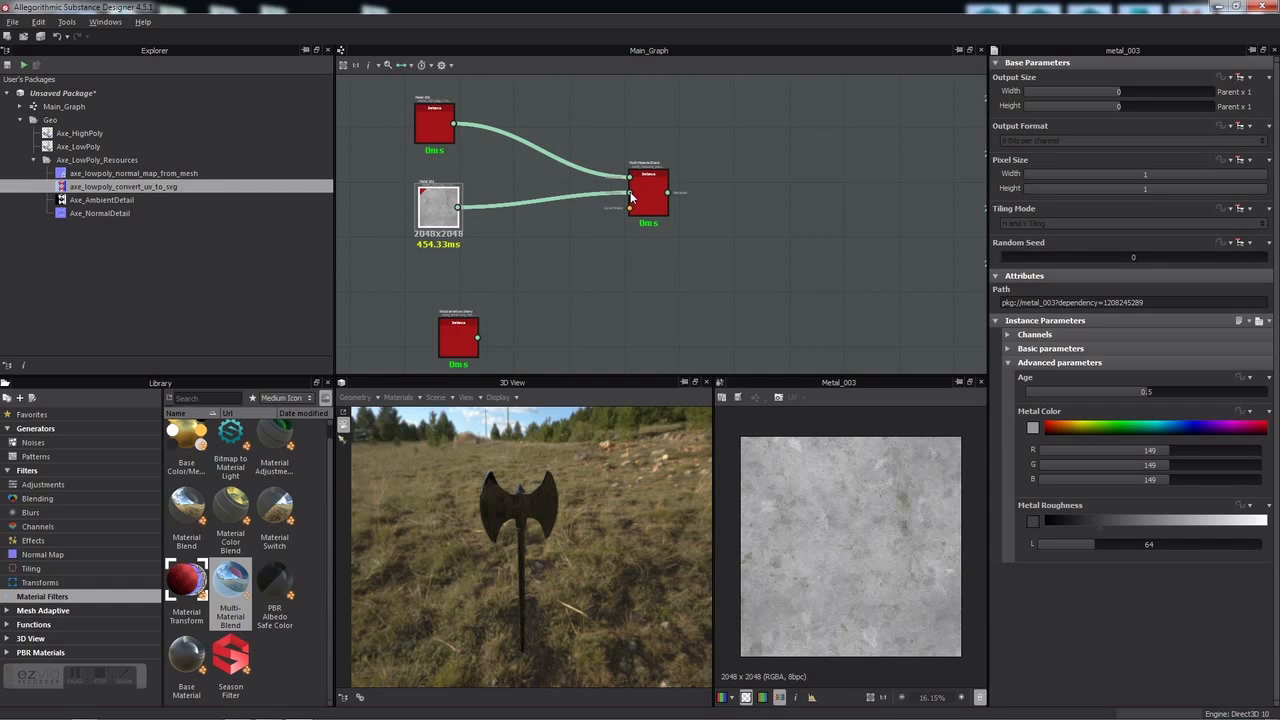
left_click_drag(479, 337, 631, 213)
key("f")
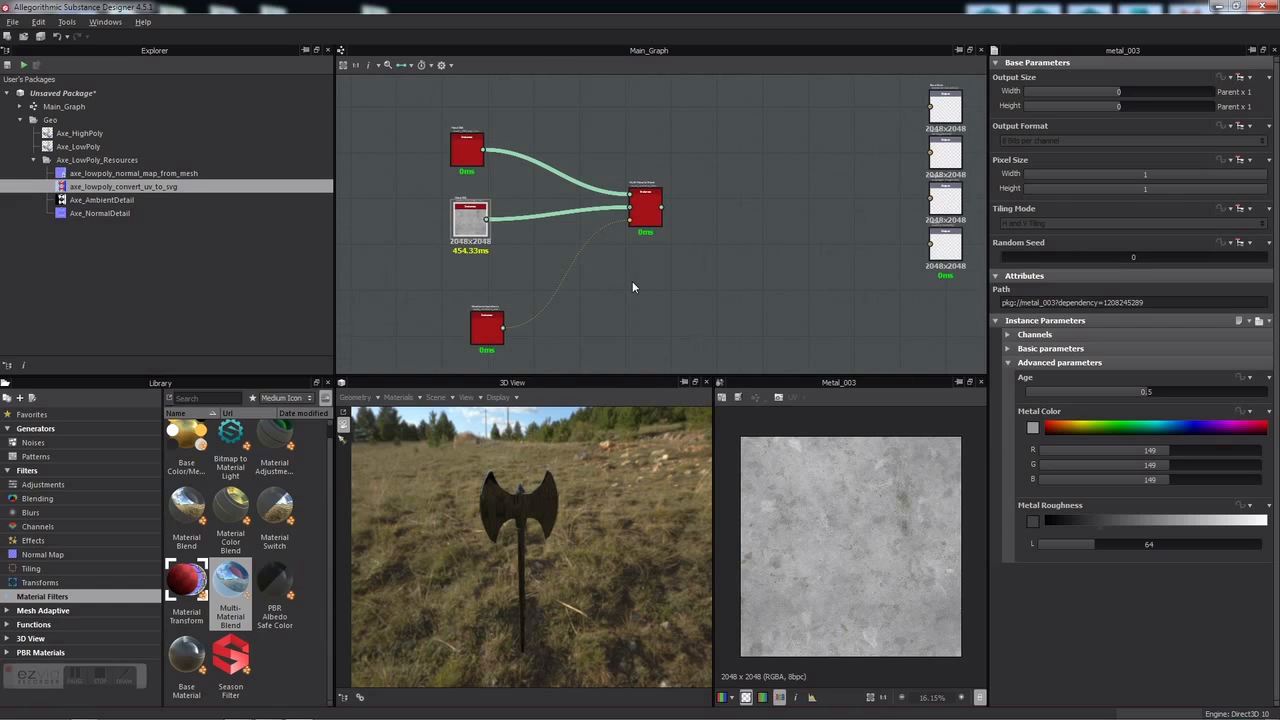
Step: Set the blend's Materials count to 3 and connect the third material
left_click(646, 208)
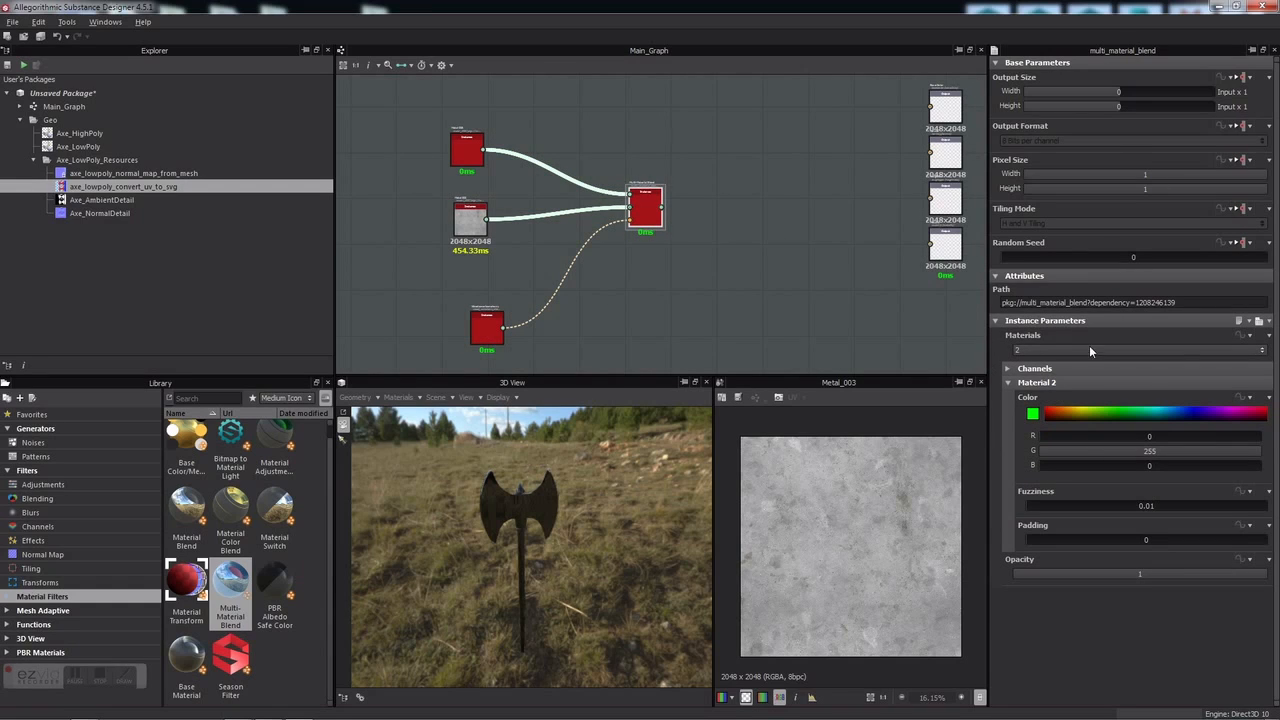
left_click(1035, 349)
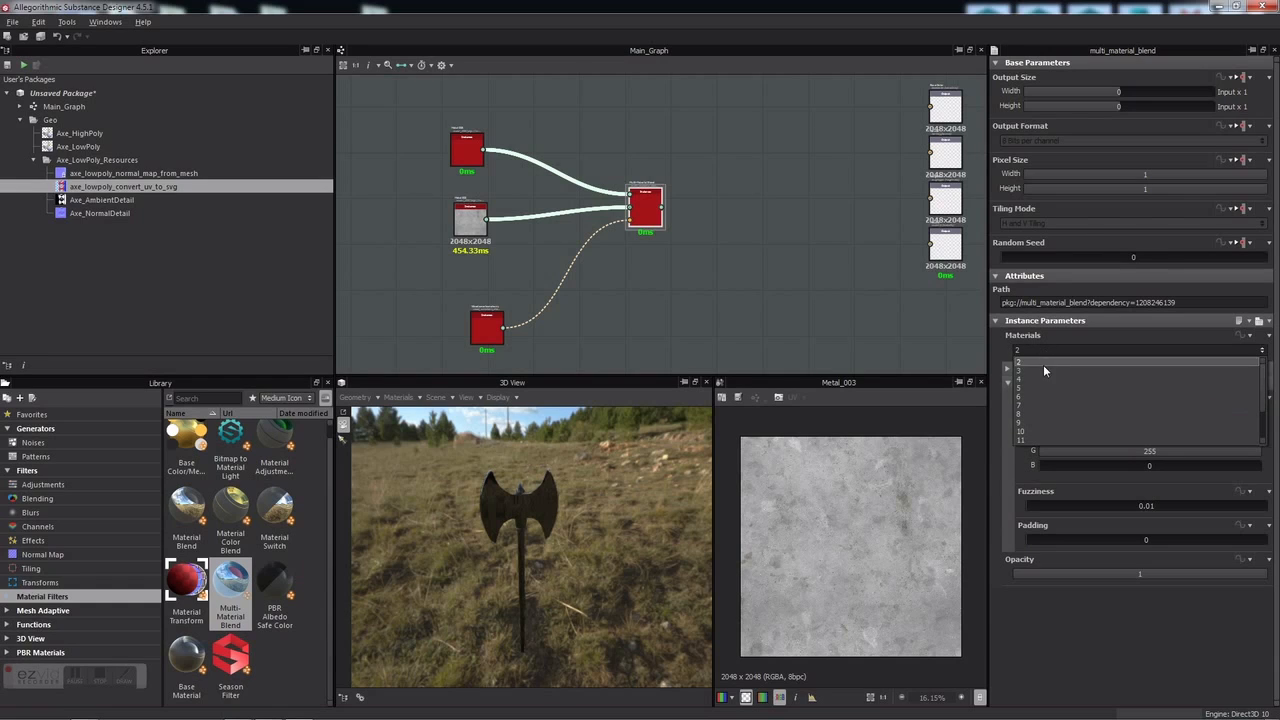
left_click(1044, 376)
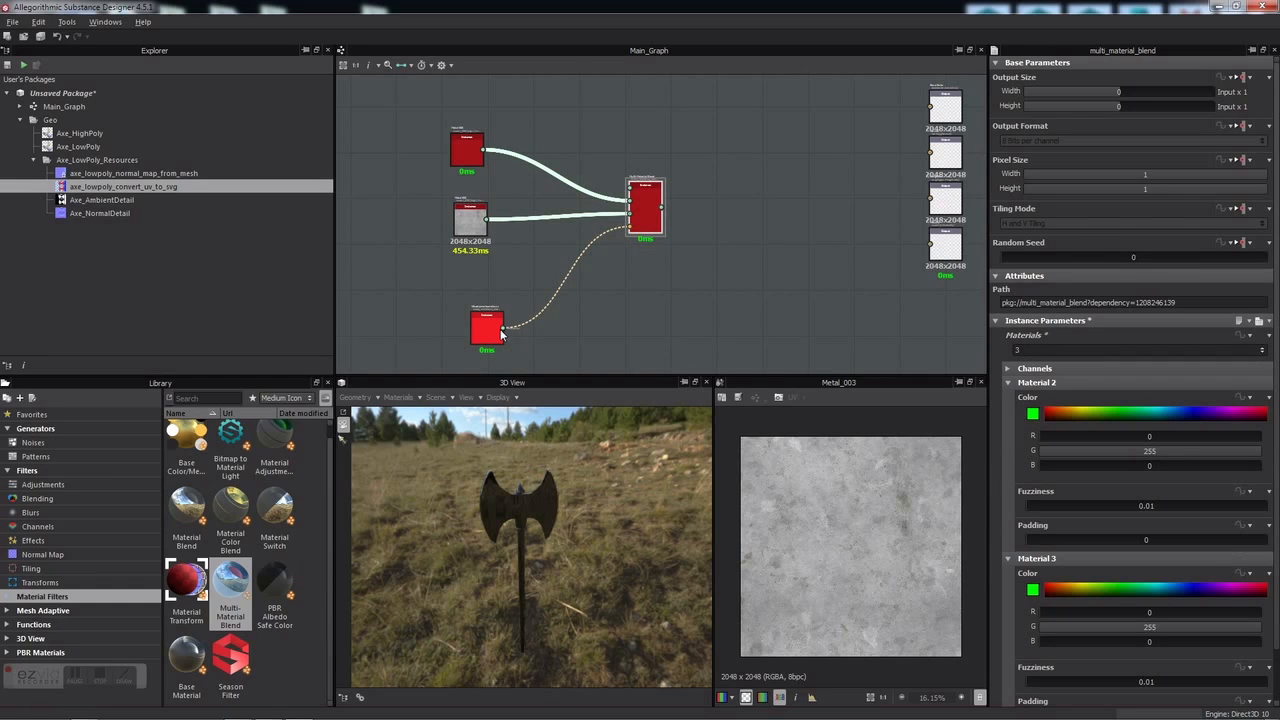
left_click_drag(503, 328, 630, 187)
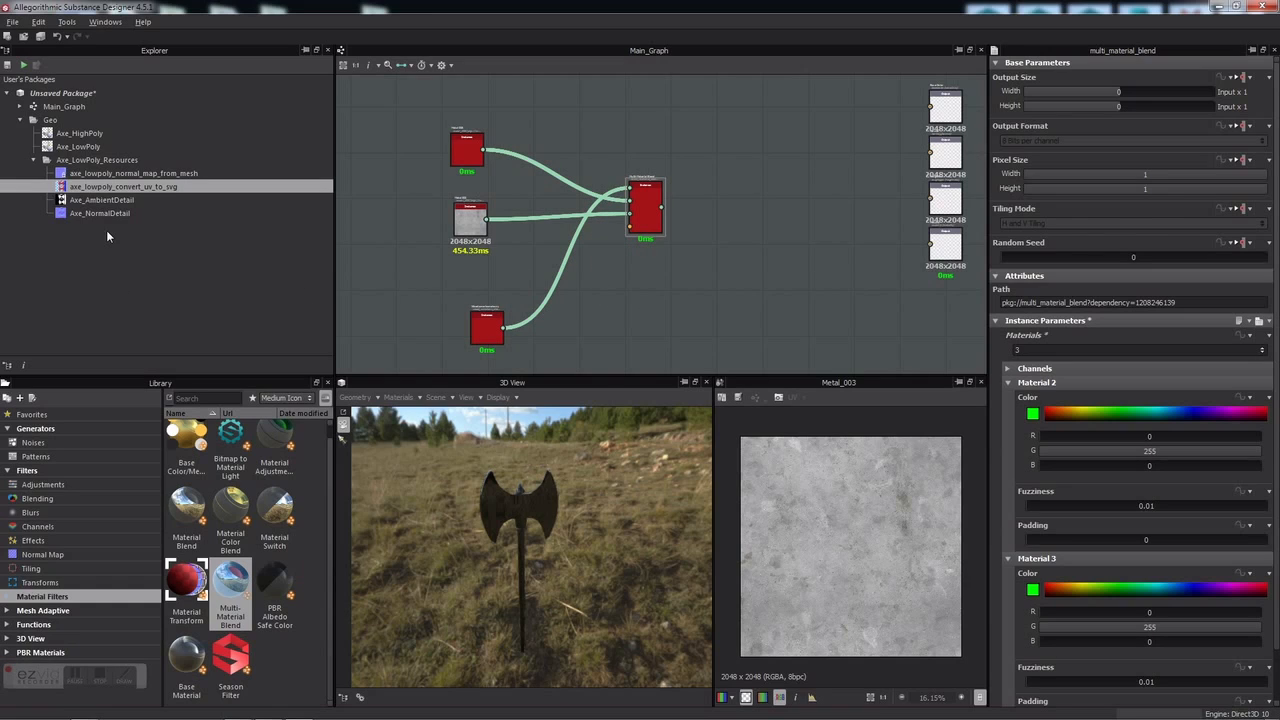
Step: Bring the SVG ID map from the Explorer into the graph beside the Color Mask input
scroll(612, 182, "up", 8)
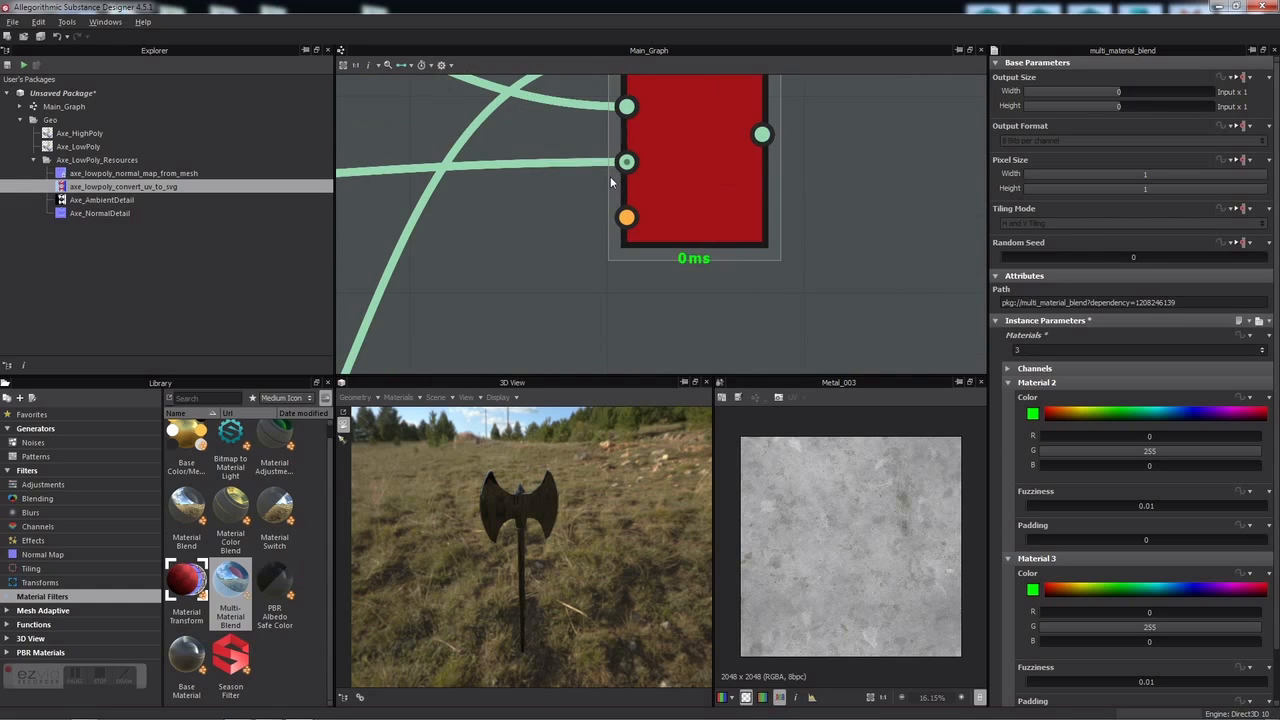
left_click_drag(627, 217, 594, 226)
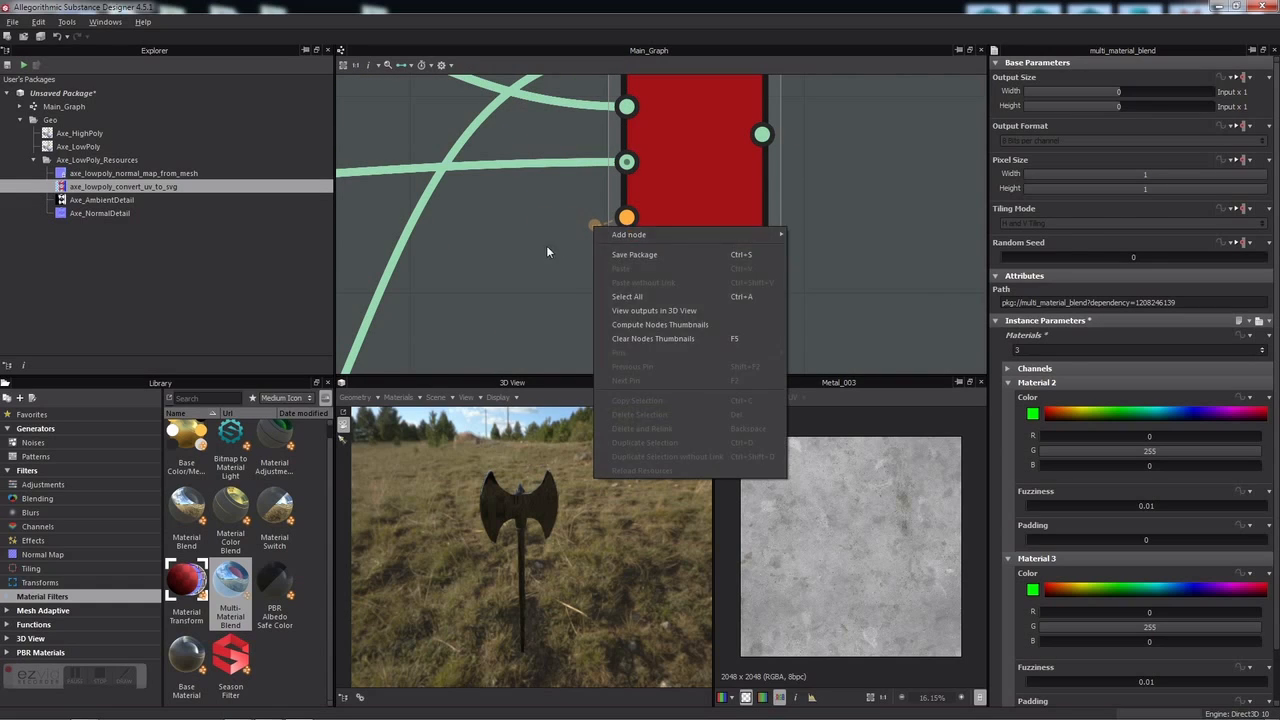
left_click(546, 252)
left_click_drag(256, 270, 626, 218)
scroll(626, 218, "down", 6)
Step: Connect the SVG output to Color Mask and arrange the SVG and material nodes around the blend
middle_click_drag(651, 237, 659, 193)
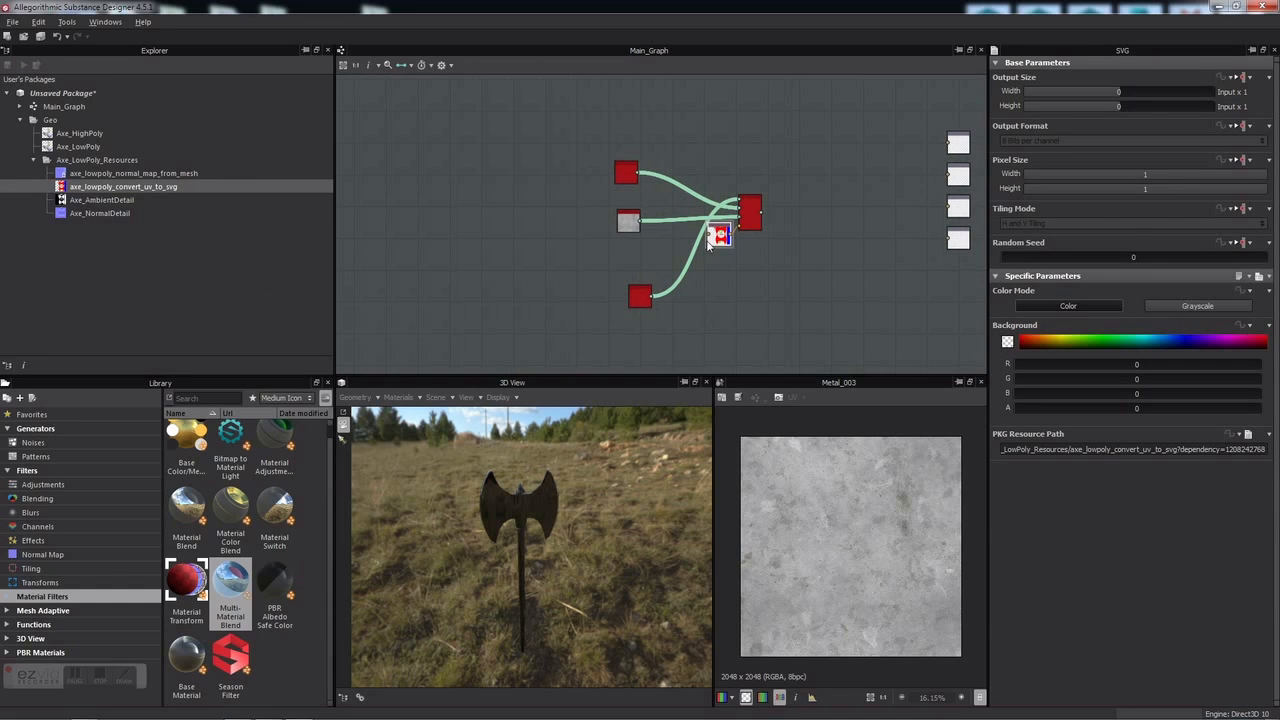
left_click_drag(718, 255, 674, 151)
mouse_move(686, 262)
middle_mouse_down()
mouse_move(631, 266)
mouse_move(700, 280)
middle_mouse_up()
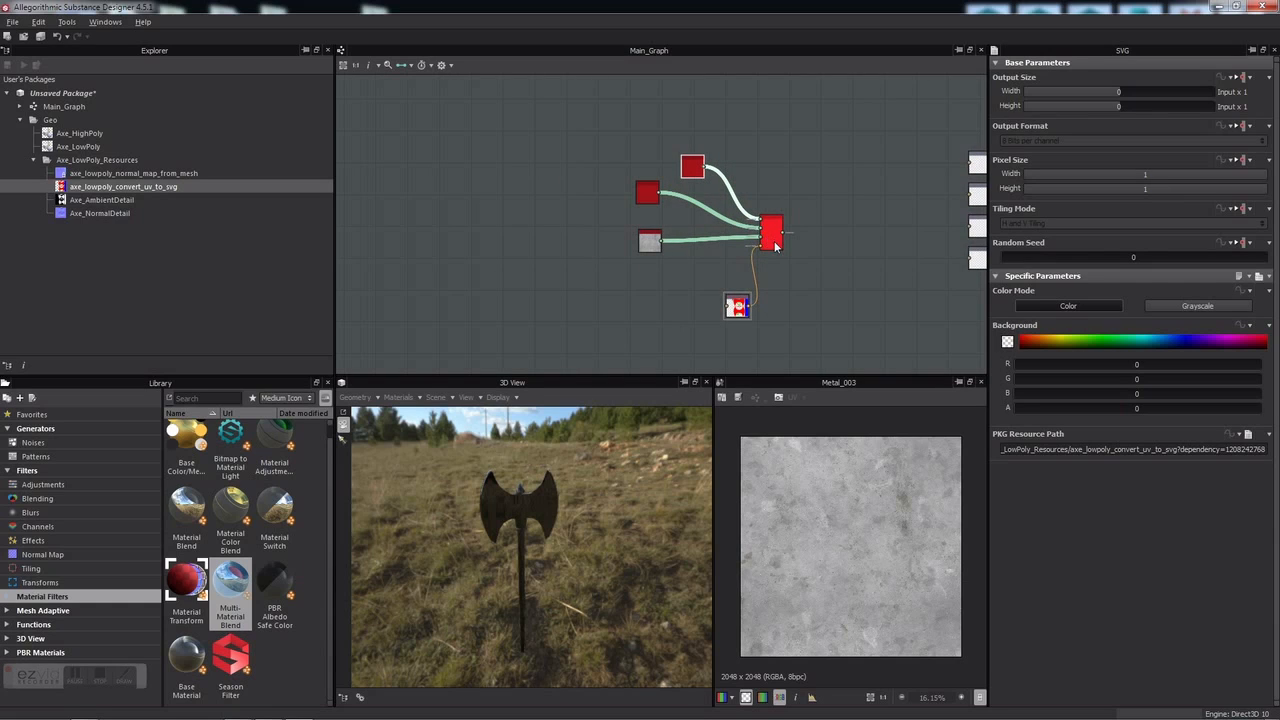
middle_click_drag(814, 243, 628, 258)
scroll(683, 246, "up", 3)
Step: Wire the Multi-Material Blend output to all four output nodes, tidy the layout, and reselect the blend
left_click_drag(483, 234, 806, 170)
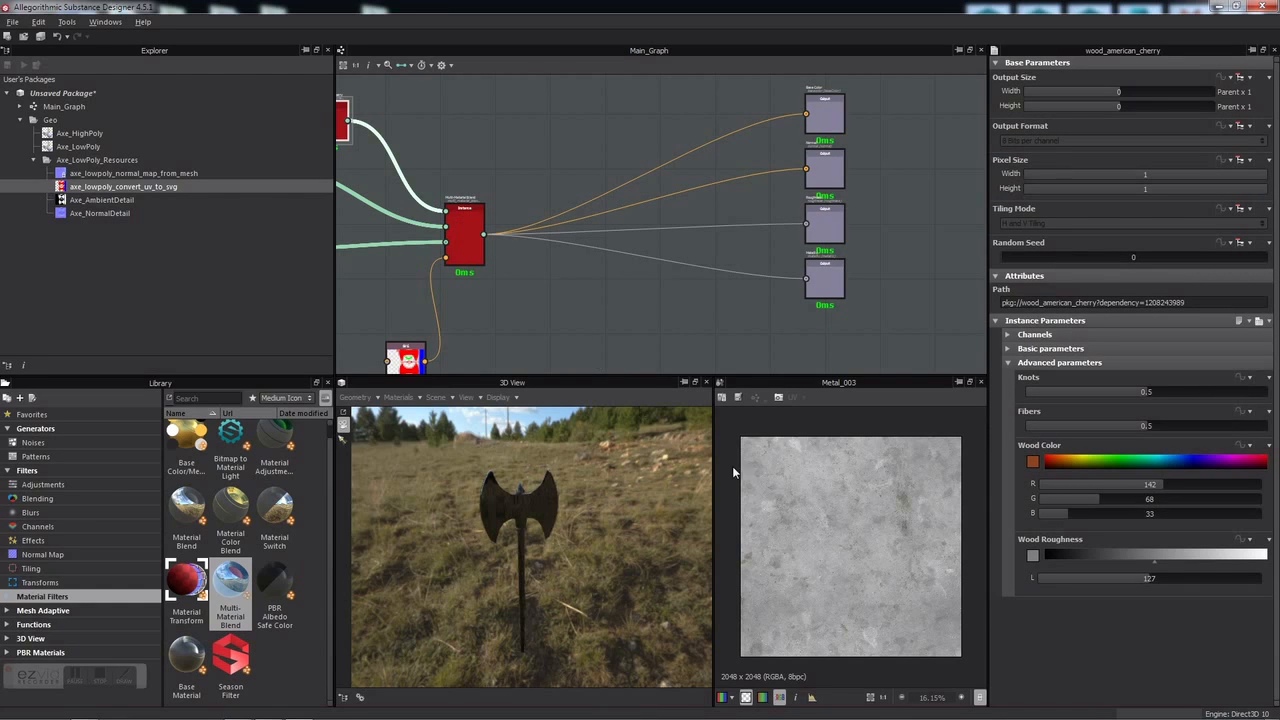
middle_click_drag(494, 296, 811, 194)
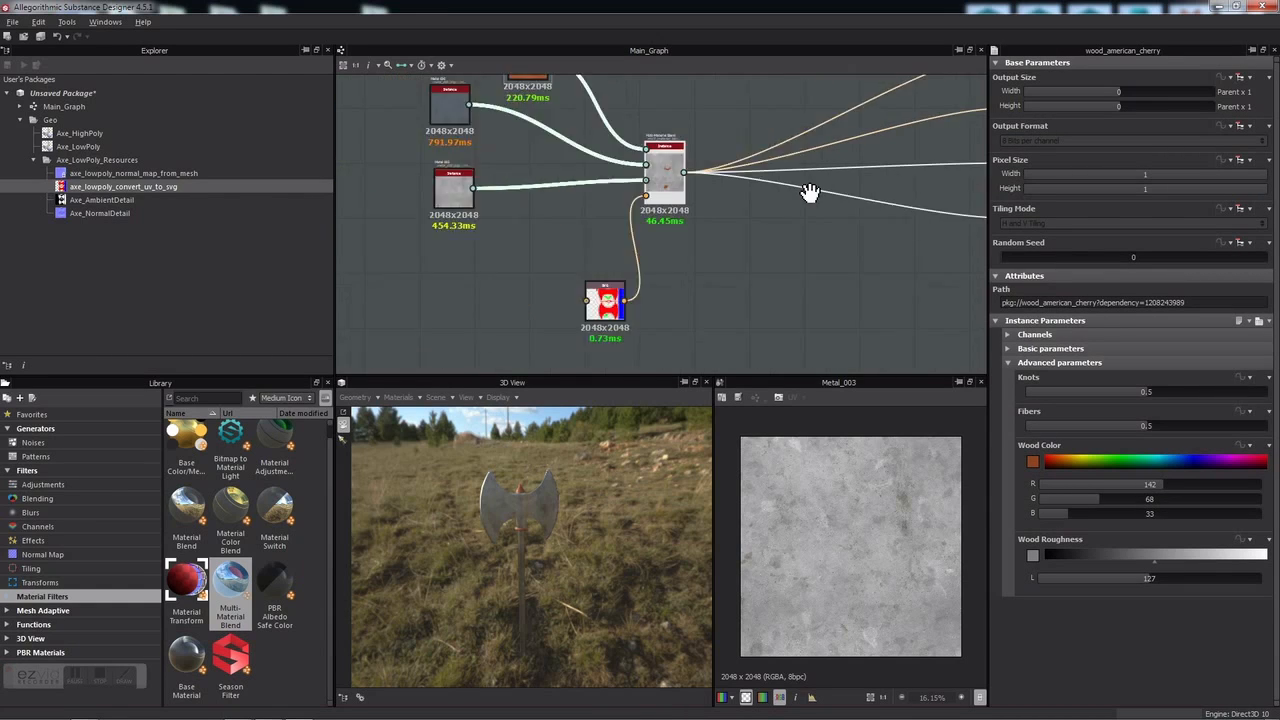
scroll(645, 183, "up", 1)
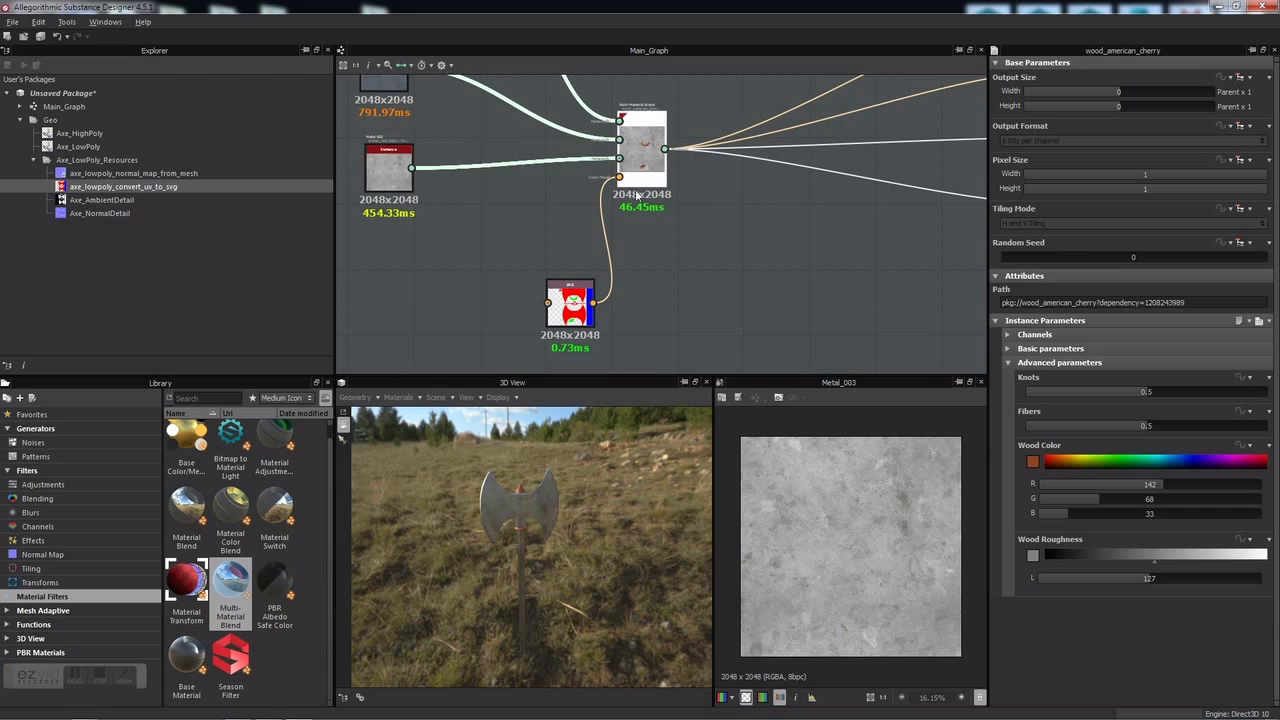
left_click_drag(572, 312, 546, 246)
scroll(583, 258, "up", 2)
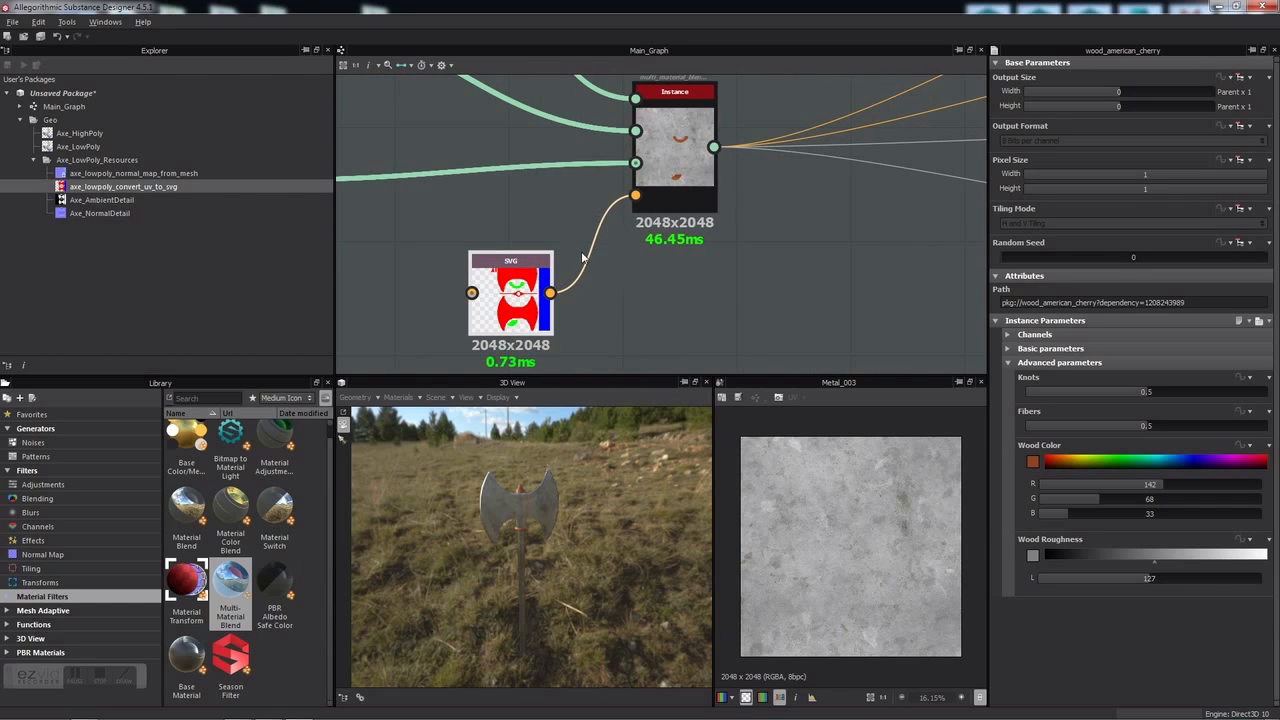
scroll(558, 312, "down", 2)
middle_click_drag(612, 293, 646, 277)
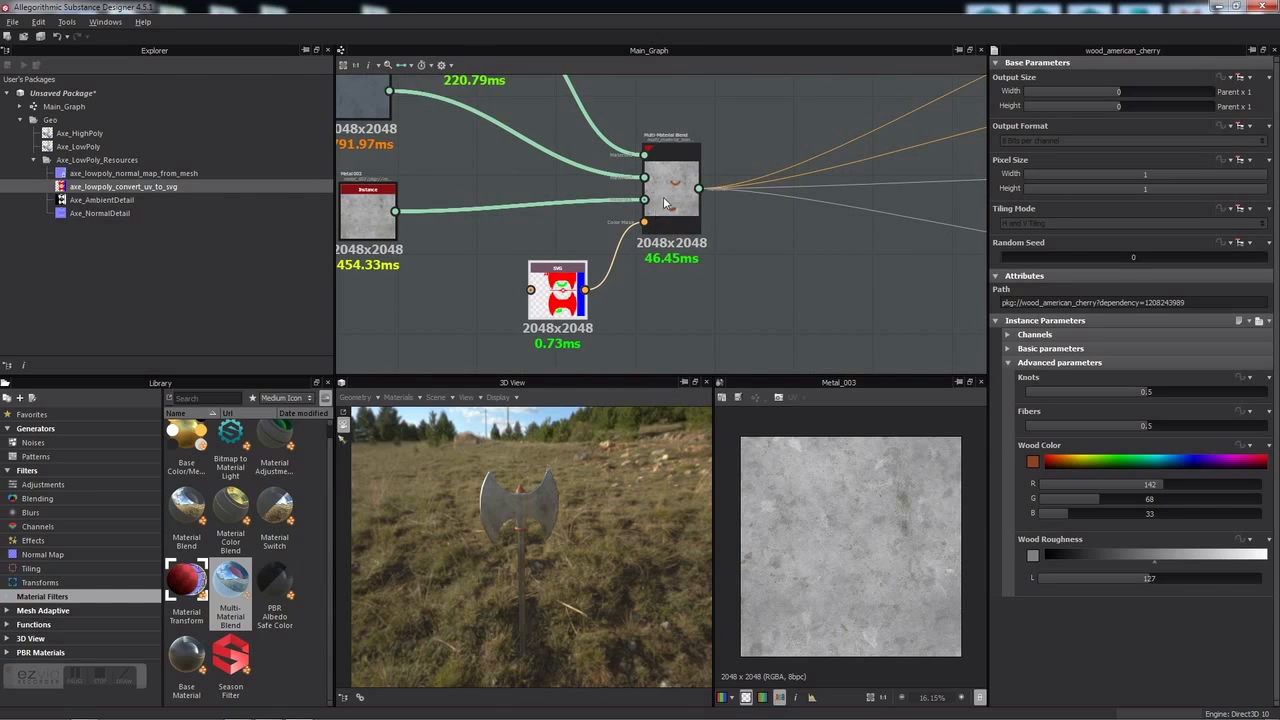
left_click(671, 190)
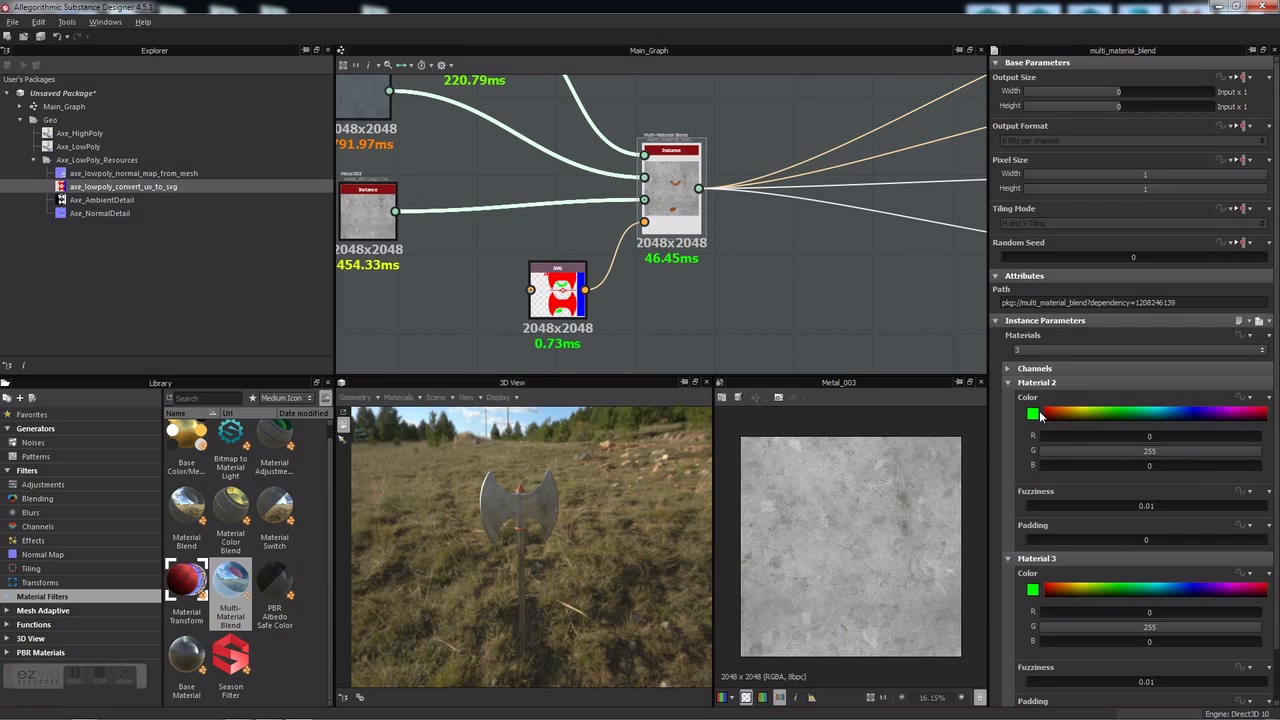
Step: Preview the SVG node's red, green and blue ID regions in 2D, then reselect the Multi-Material Blend
left_click(557, 292)
double_click(557, 294)
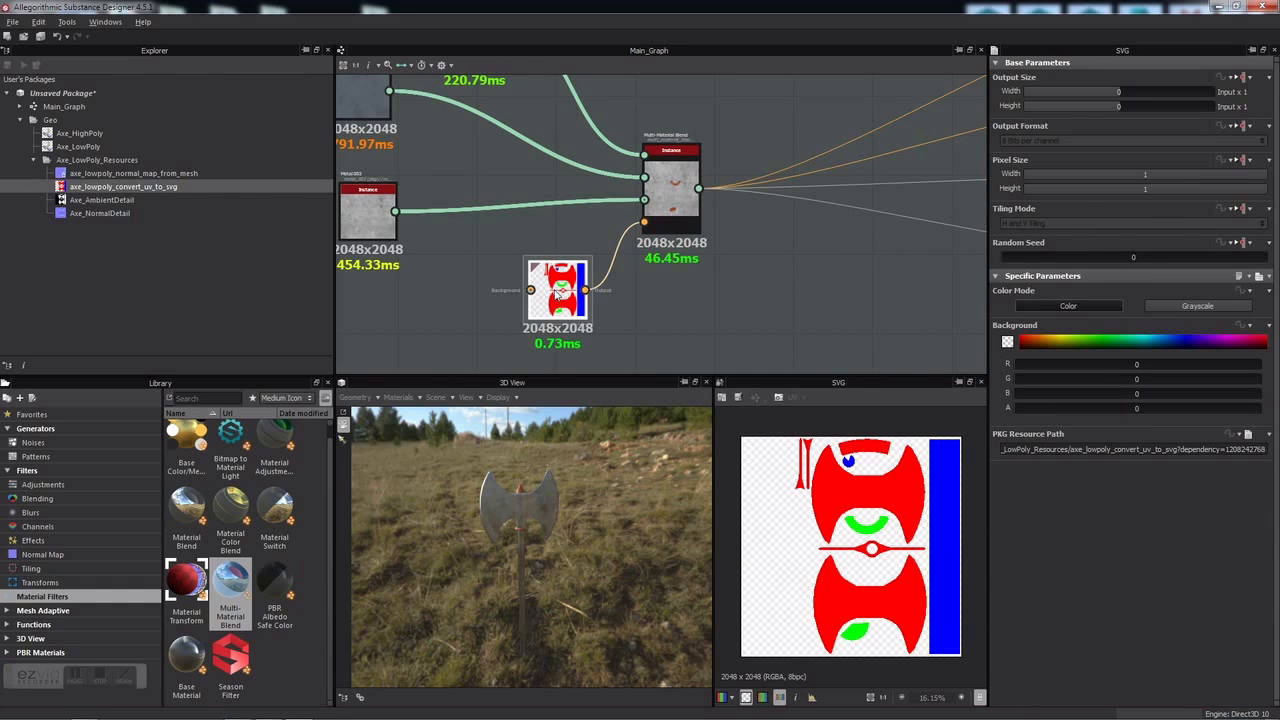
left_click(679, 186)
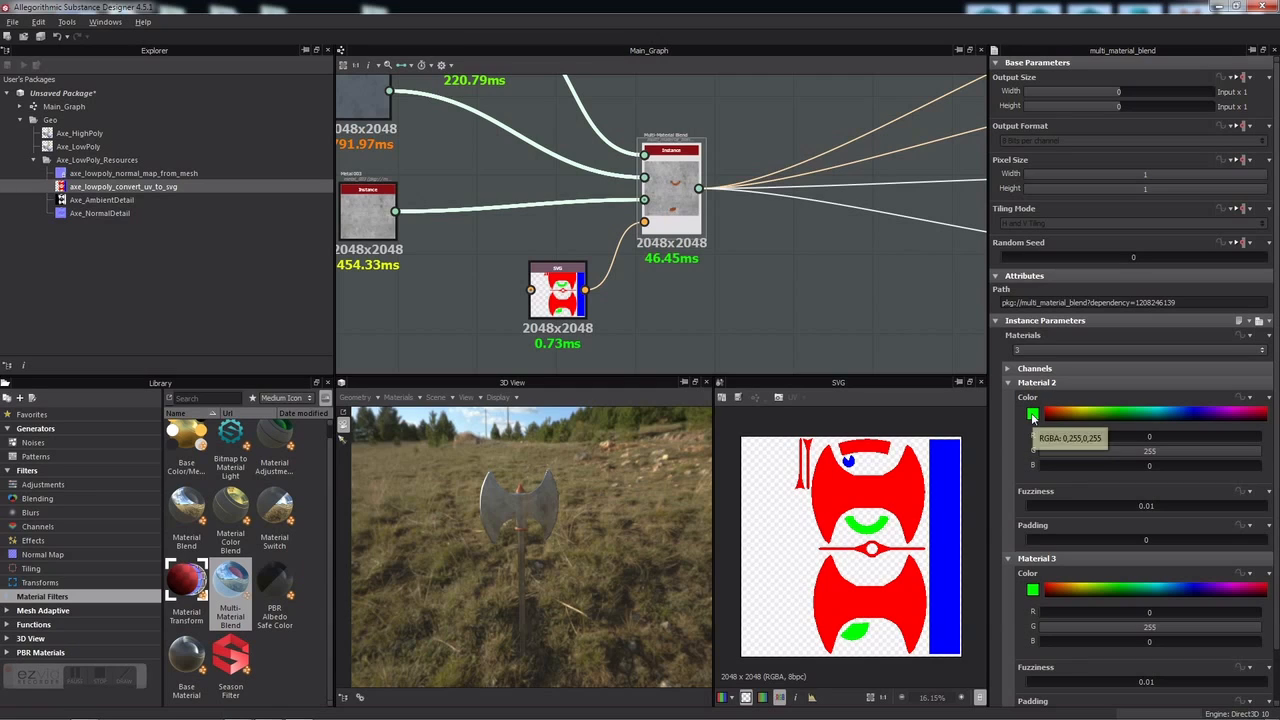
middle_click_drag(458, 148, 528, 195)
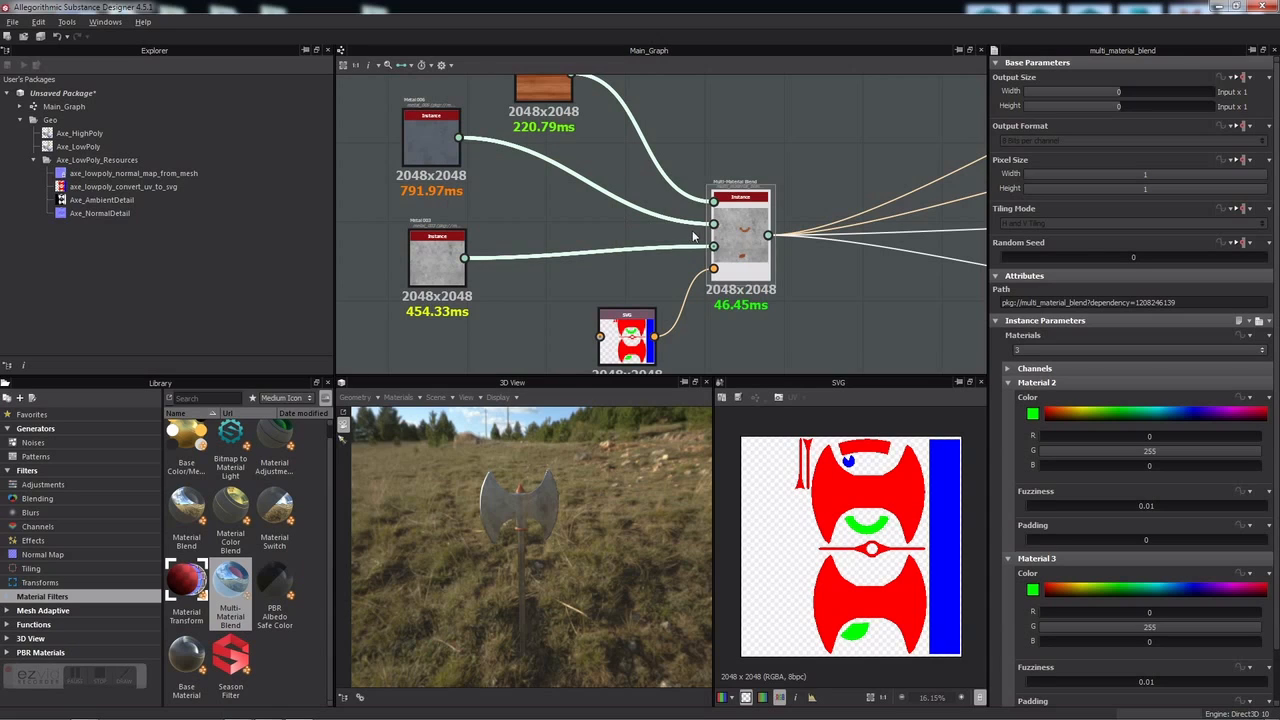
middle_click_drag(617, 244, 555, 165)
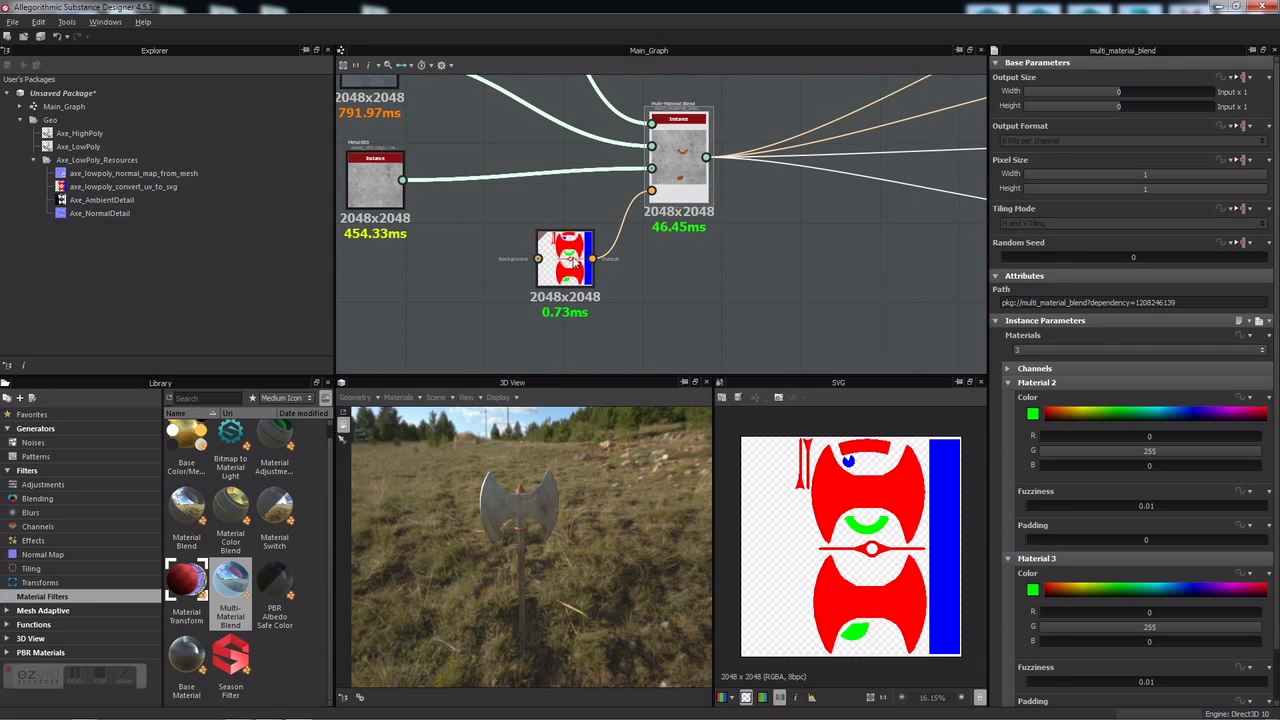
Step: Key Material 2's mask colour to the ID map's green area using Pick
left_click(1033, 416)
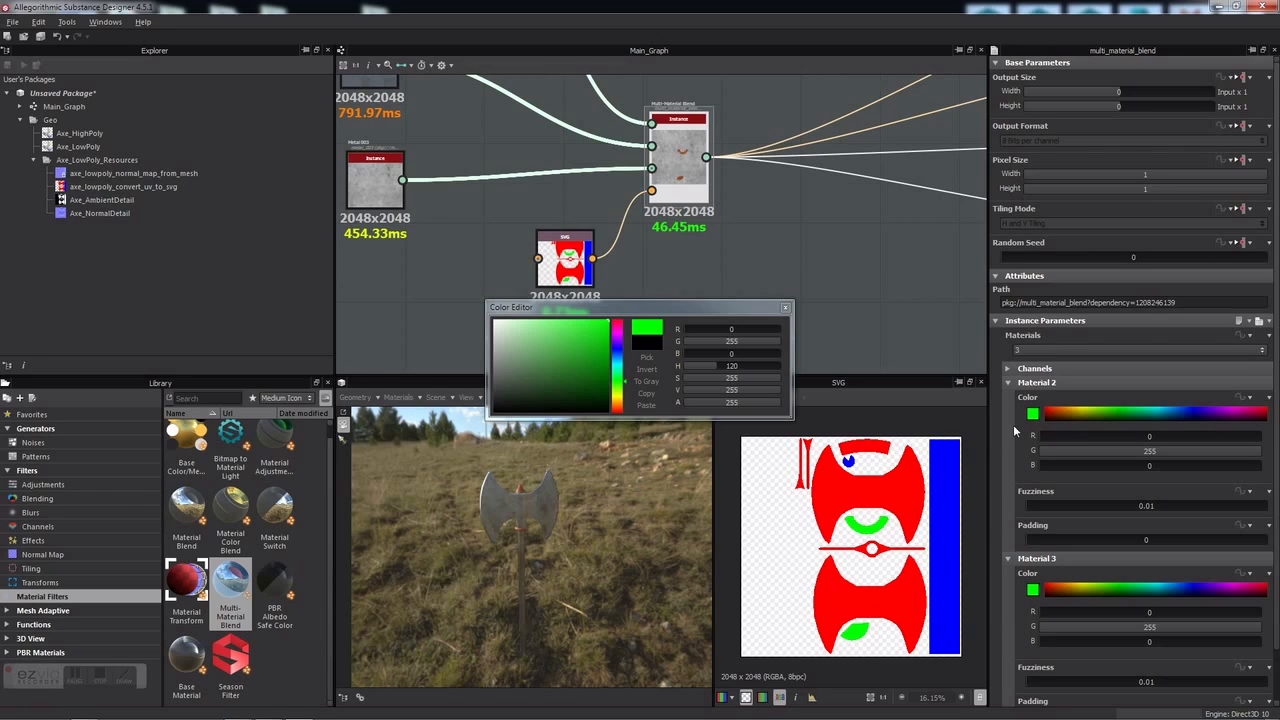
left_click(646, 357)
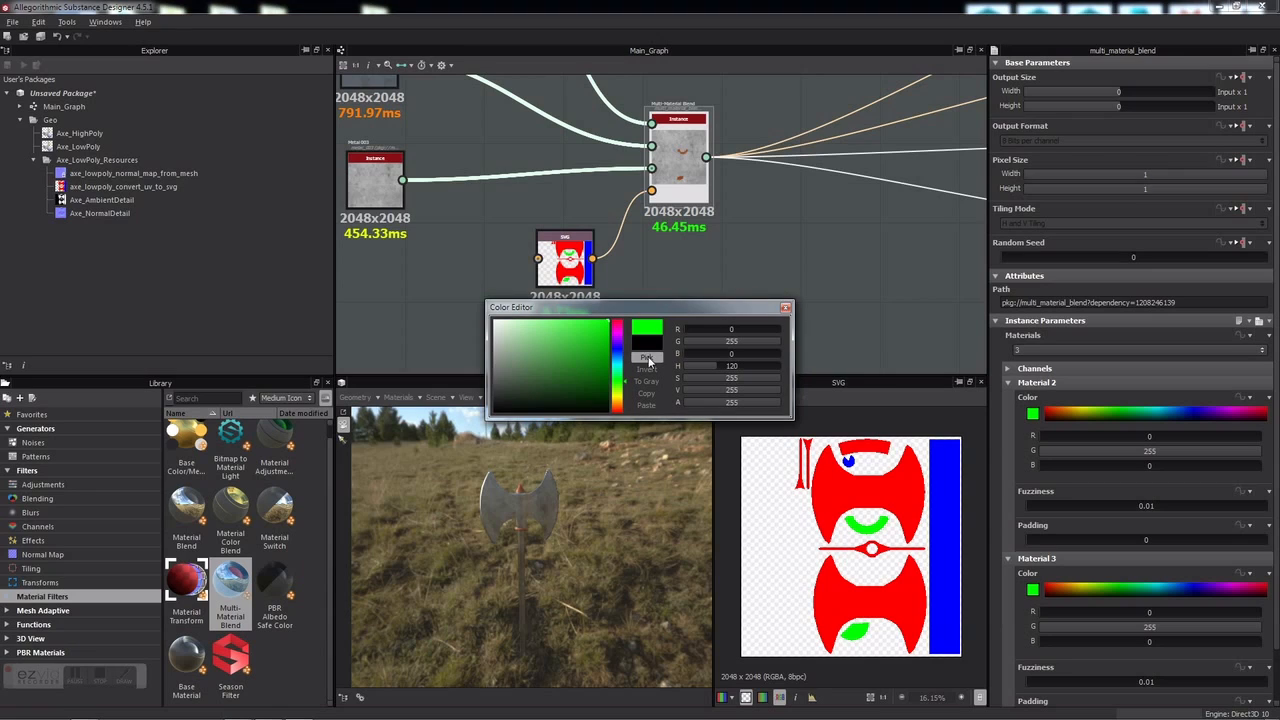
left_click(872, 548)
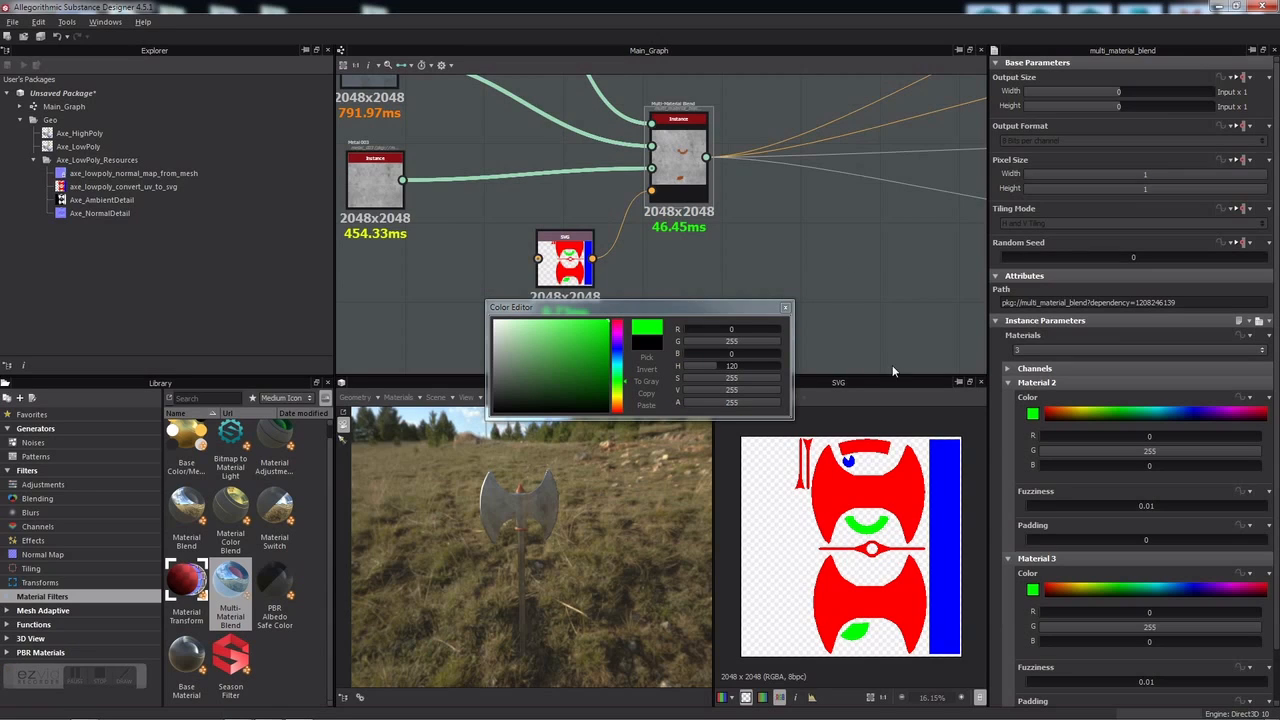
left_click(786, 308)
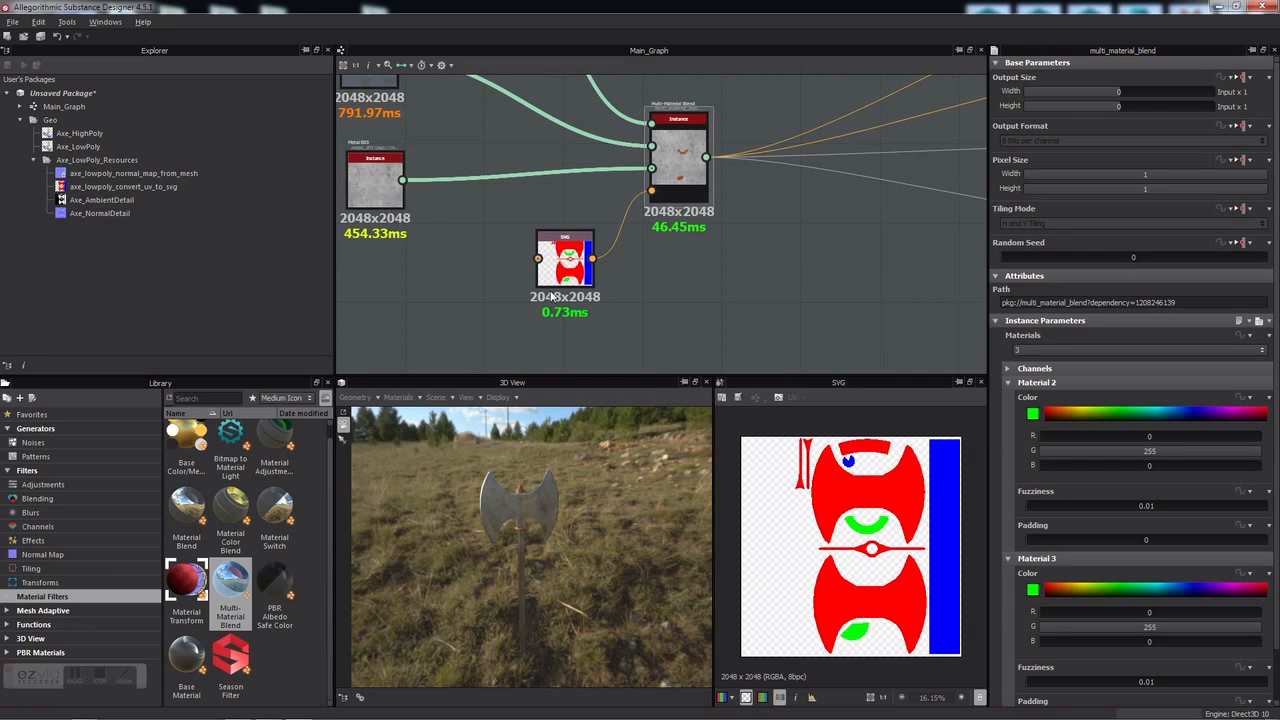
Step: Key Material 3's mask colour to the ID map's red (255, 0, 0) using Pick
left_click(1033, 590)
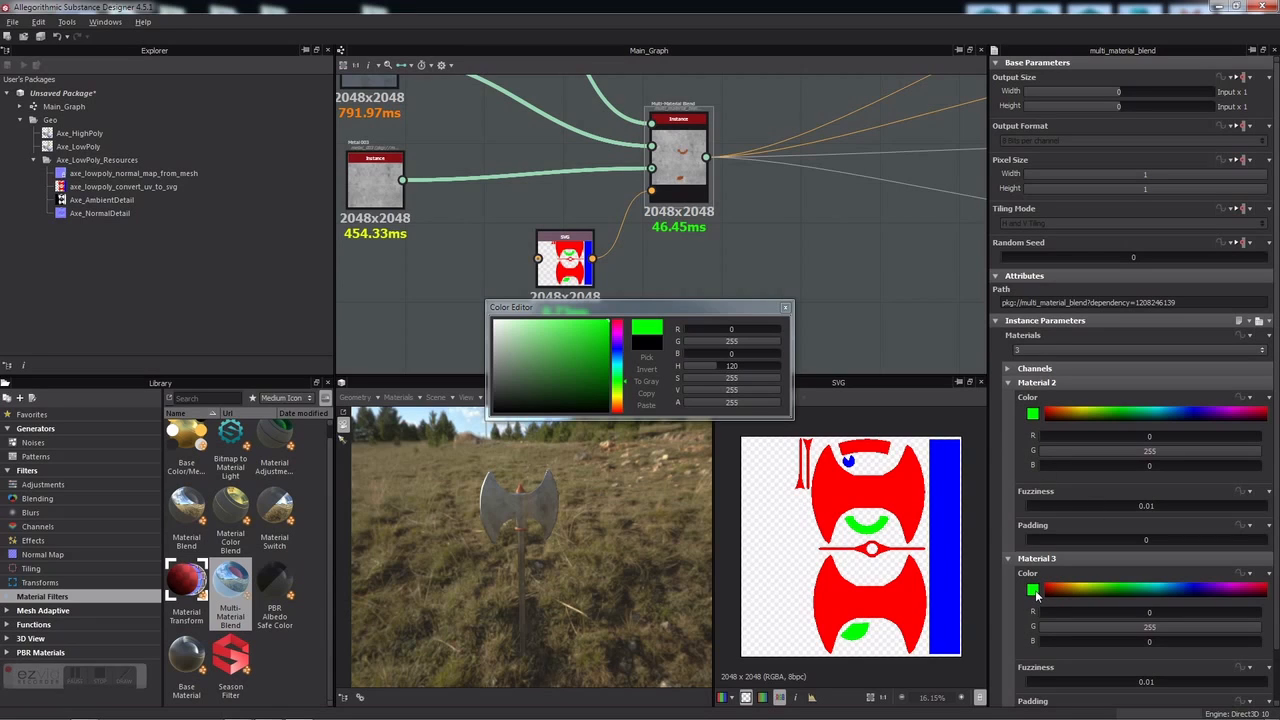
left_click(648, 358)
left_click(864, 601)
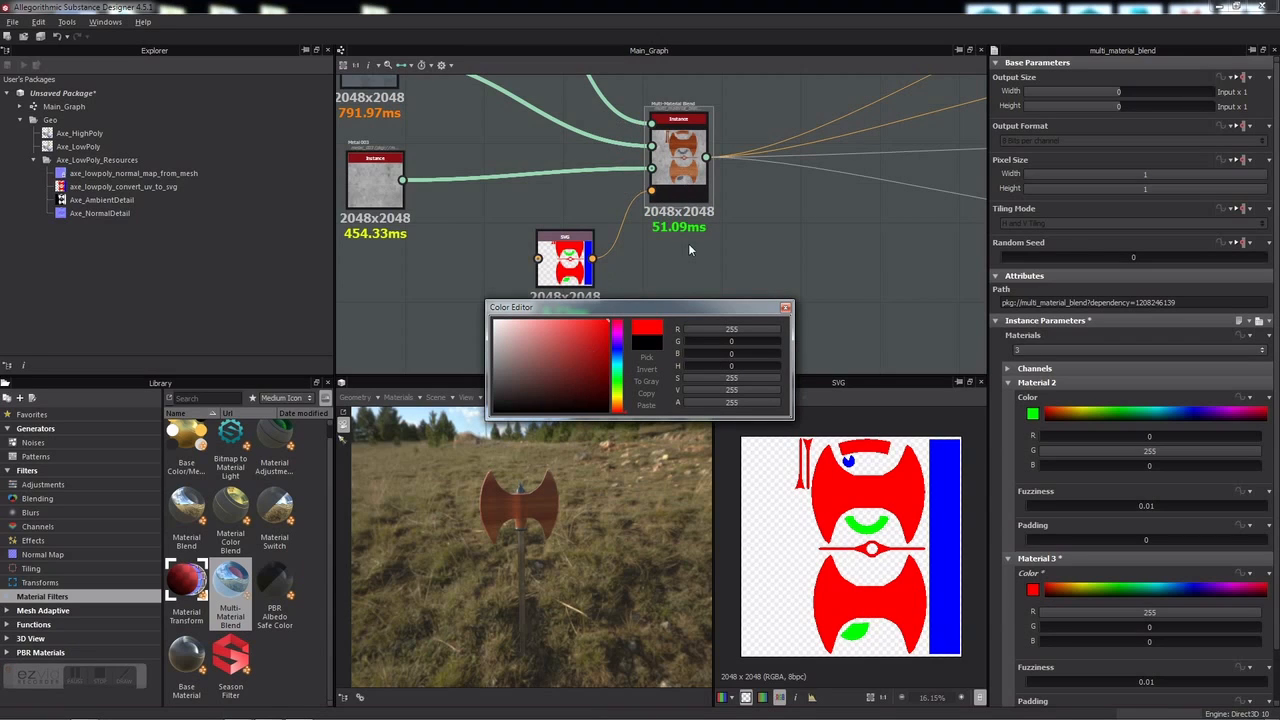
left_click(786, 308)
middle_click_drag(677, 257, 746, 307)
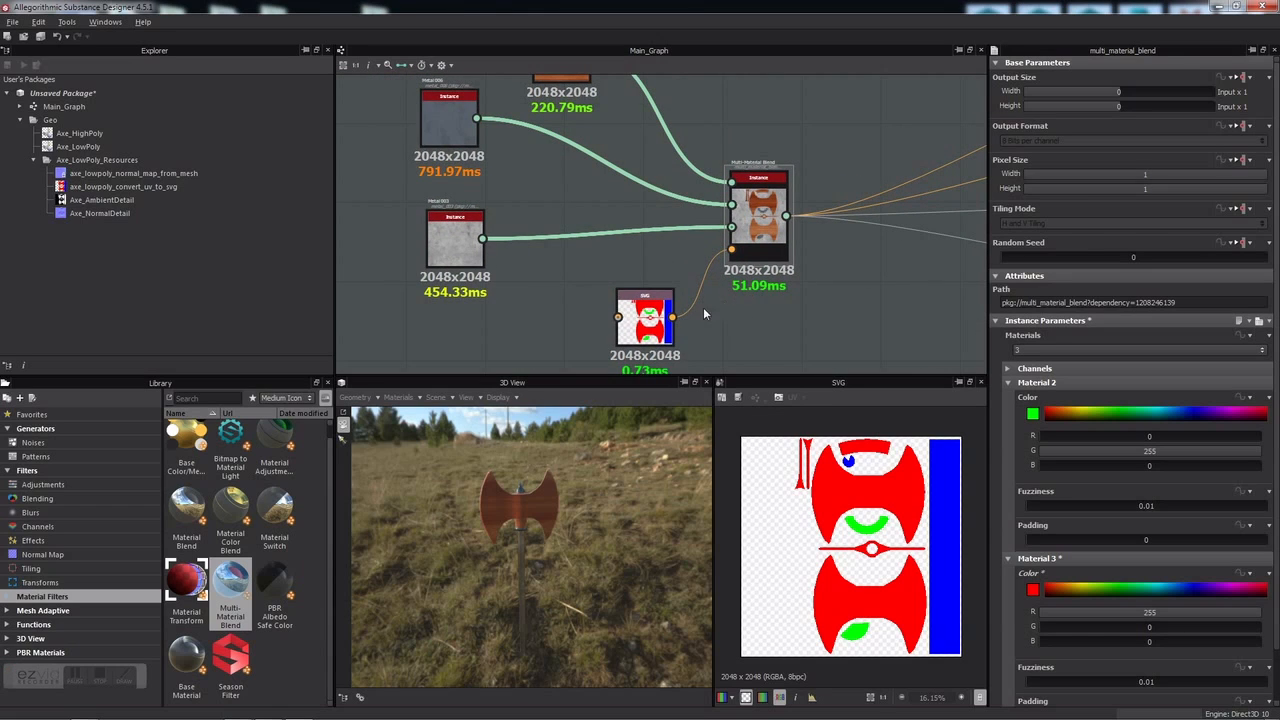
Step: Relink the wood material into the blend input so the axe shows a grey metal head on an orange handle
left_click_drag(551, 481, 556, 645)
scroll(496, 558, "up", 5)
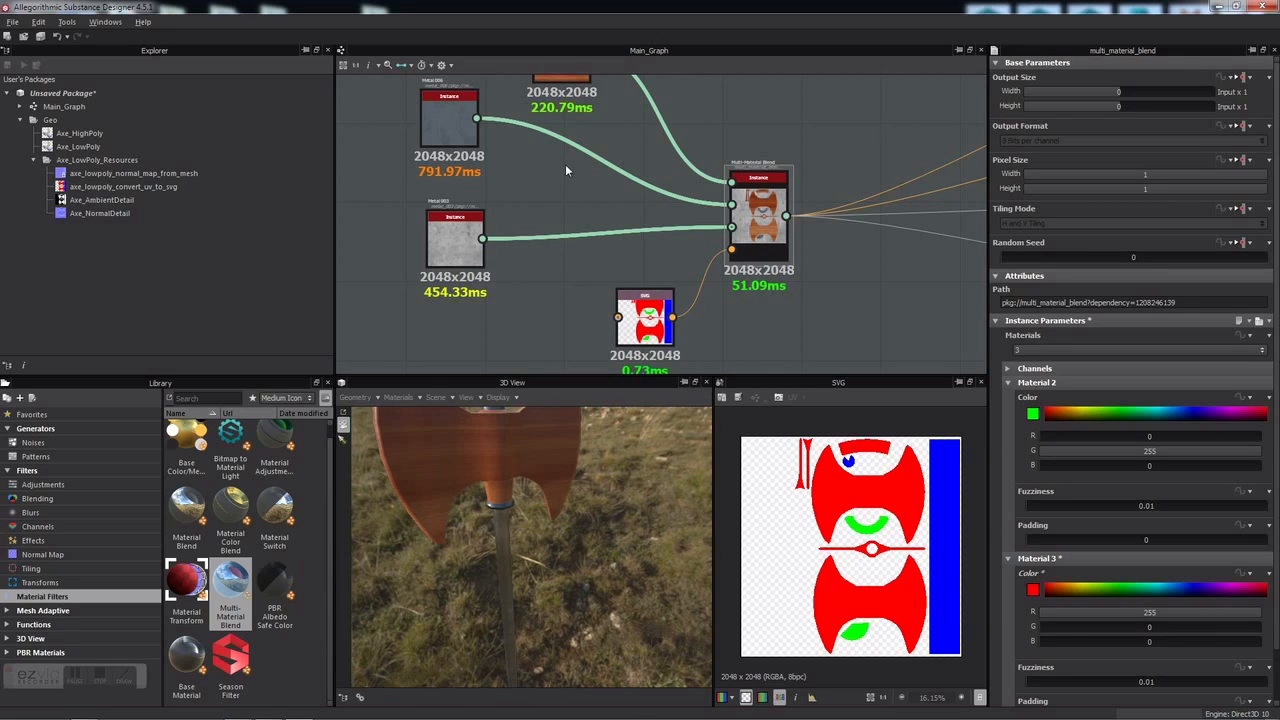
scroll(559, 172, "down", 3)
scroll(589, 116, "up", 2)
left_click_drag(577, 104, 672, 223)
left_click_drag(504, 231, 672, 203)
scroll(529, 498, "down", 2)
left_click_drag(529, 498, 730, 558)
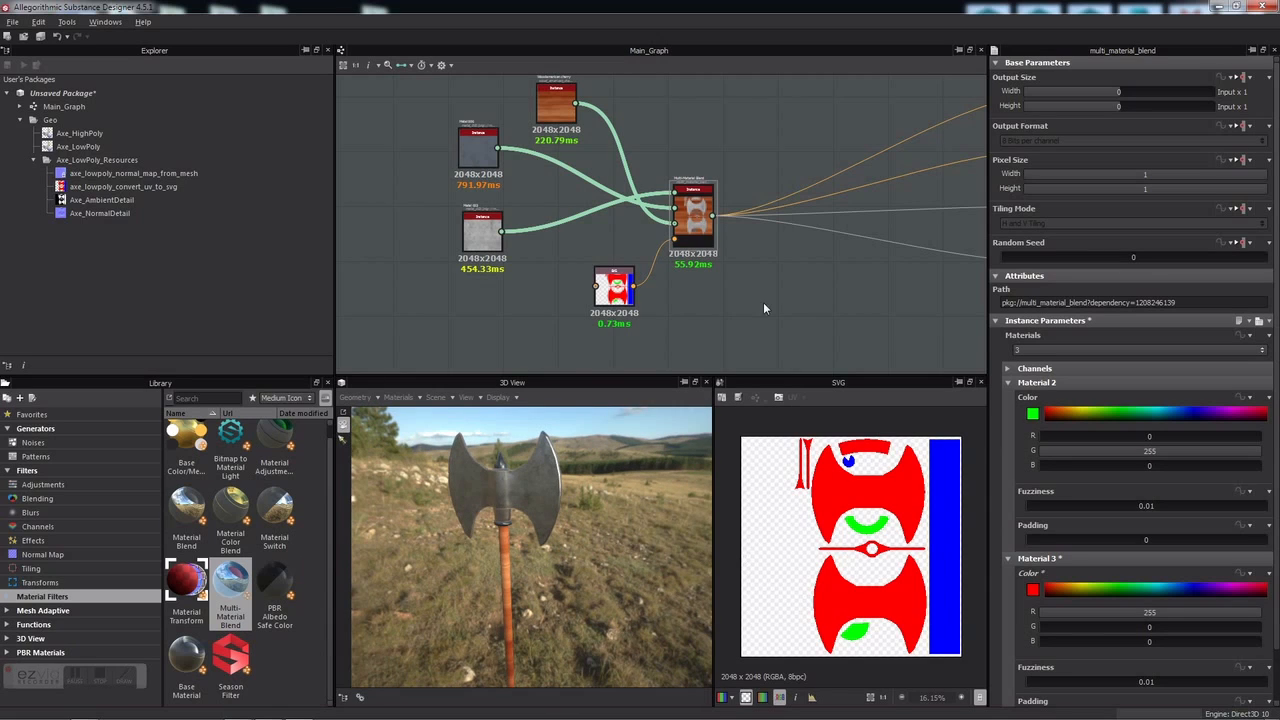
middle_click_drag(784, 280, 697, 270)
scroll(696, 266, "down", 3)
scroll(696, 266, "up", 2)
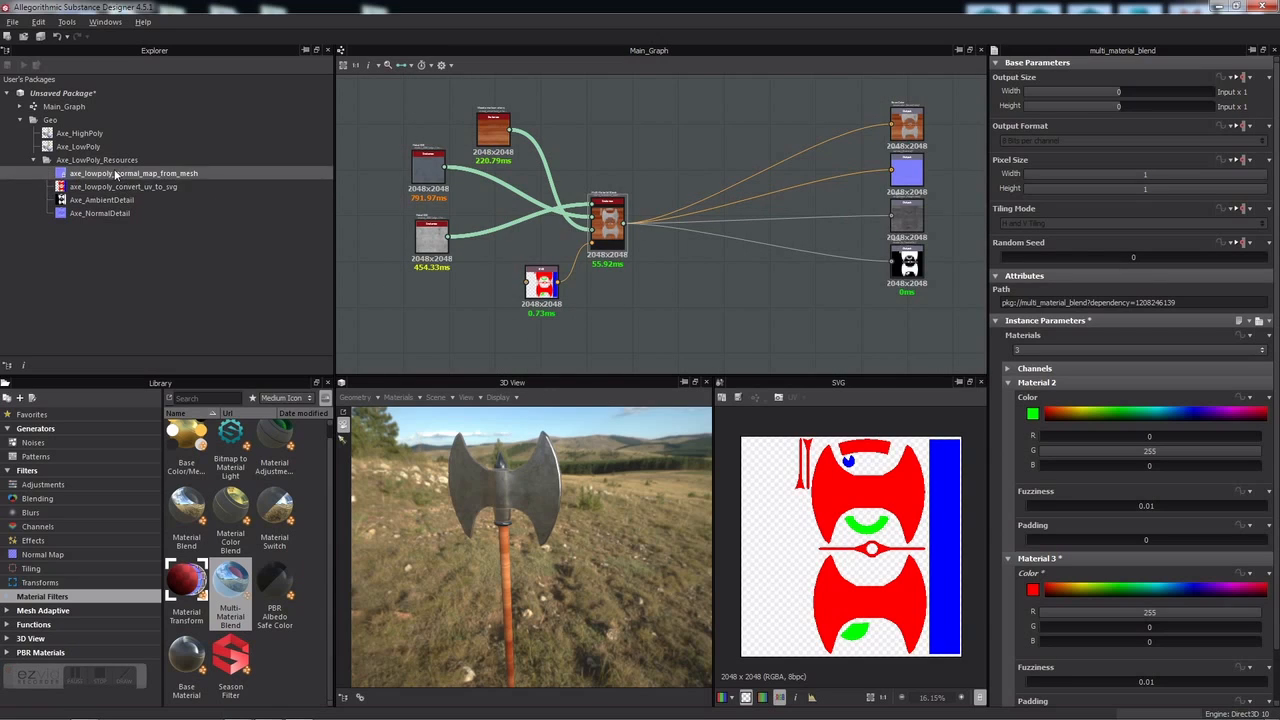
Step: Drag the baked low-poly normal map from the Explorer into the graph as a bitmap node
left_click_drag(101, 177, 670, 132)
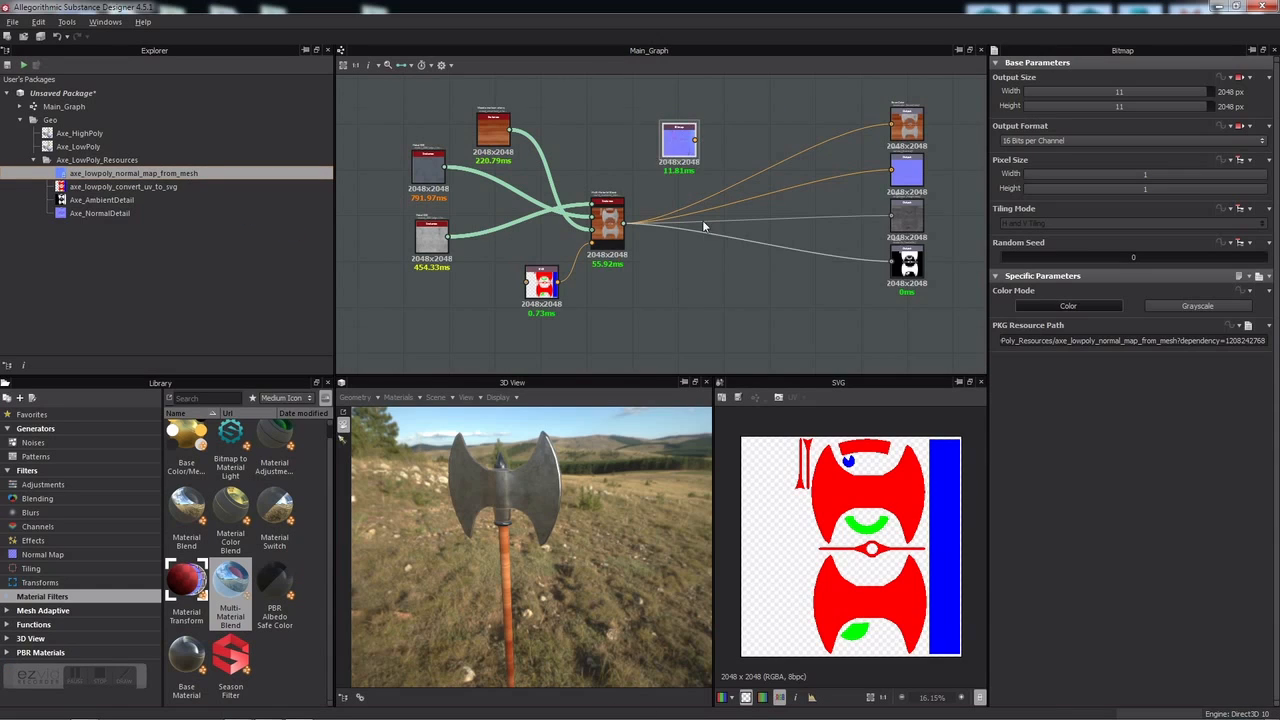
scroll(770, 177, "up", 3)
scroll(773, 177, "down", 2)
middle_click_drag(773, 177, 623, 181)
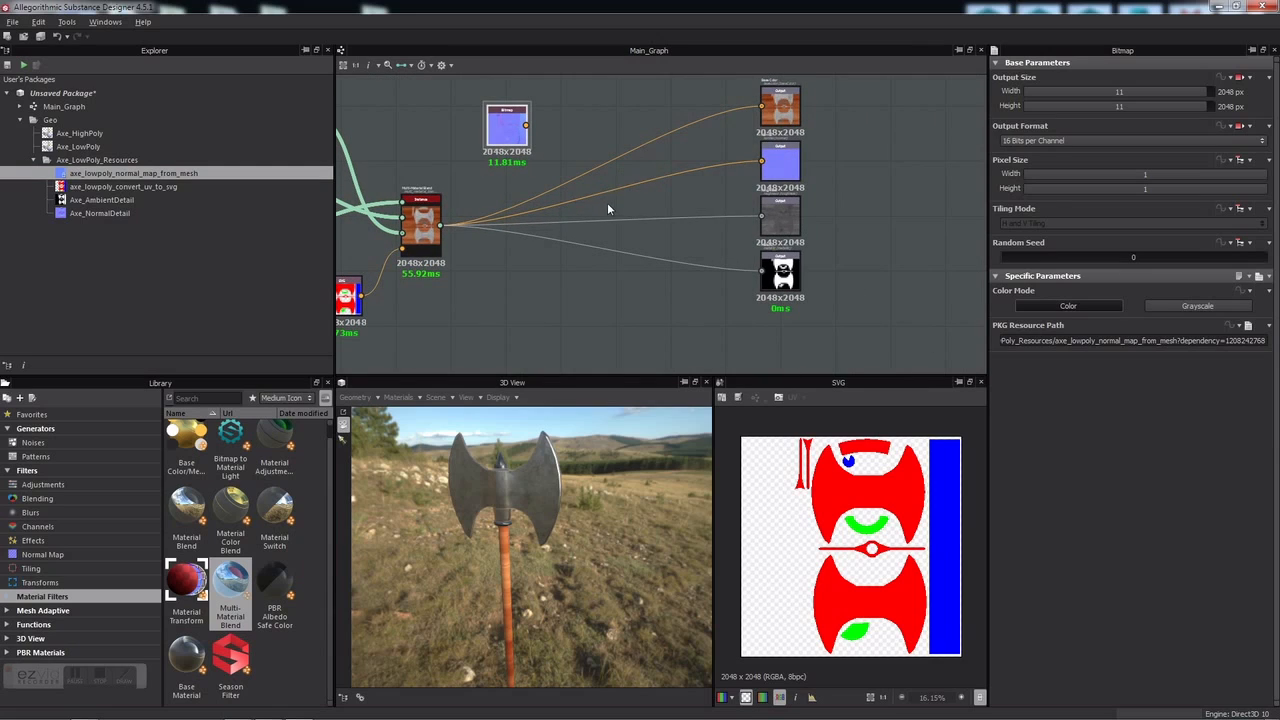
scroll(604, 160, "up", 3)
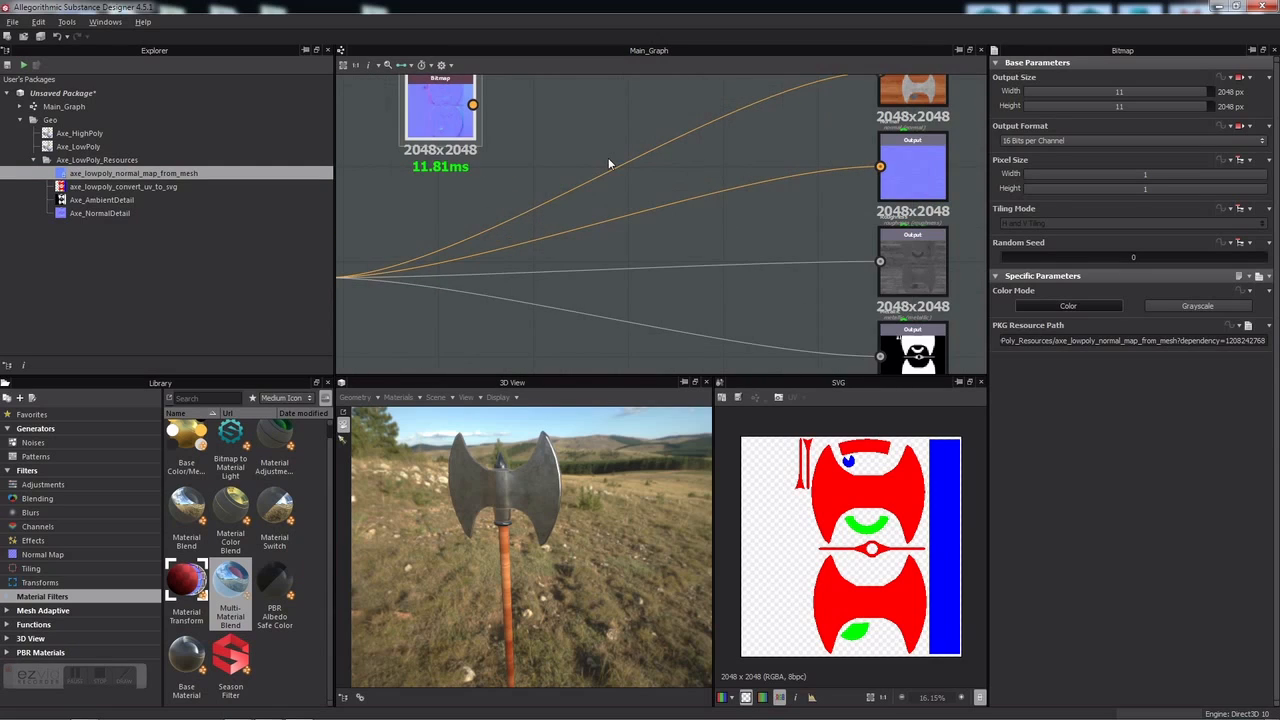
scroll(604, 160, "down", 2)
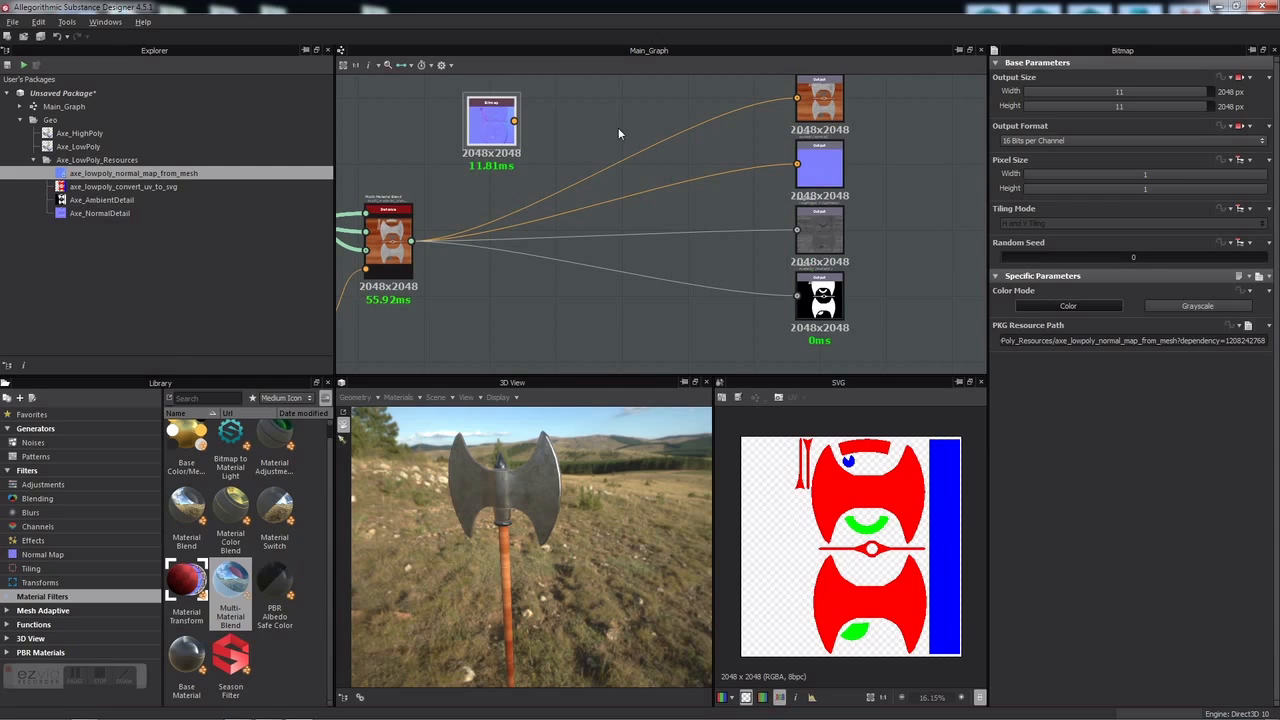
Step: Add a Blend node with its link removed, plus an Axe_AmbientDetail bitmap node
right_click(619, 127)
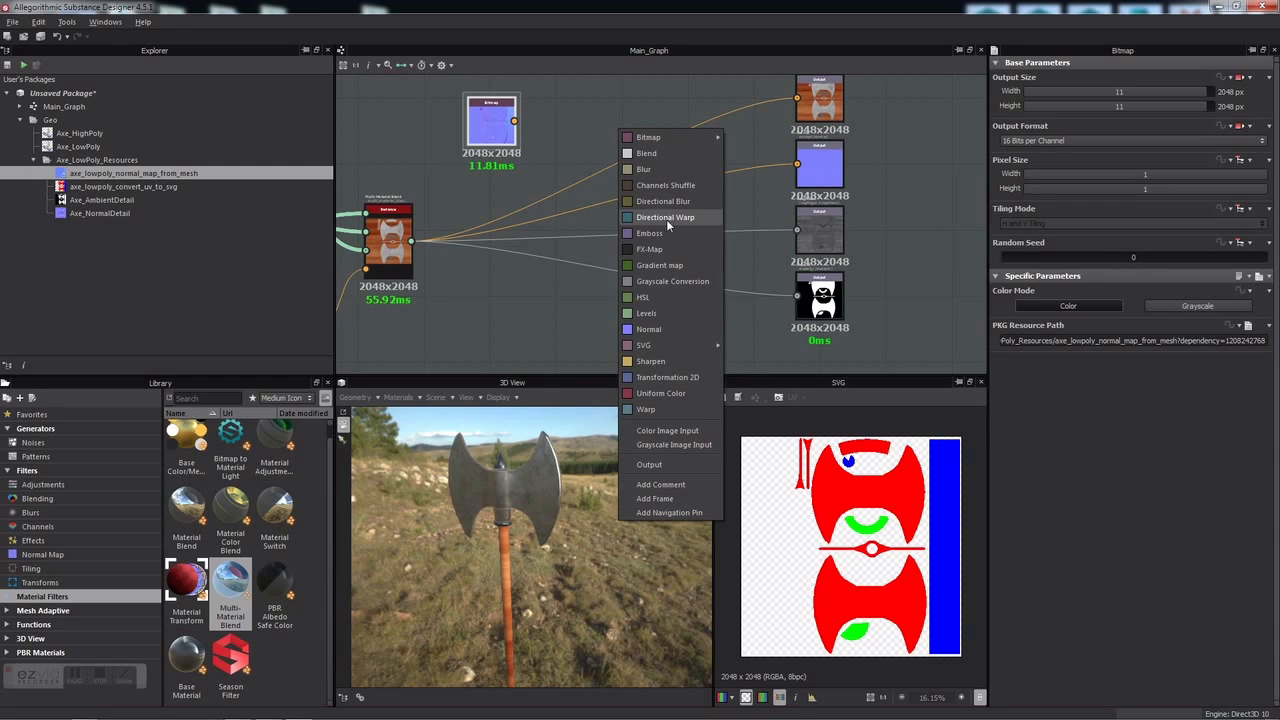
left_click(659, 154)
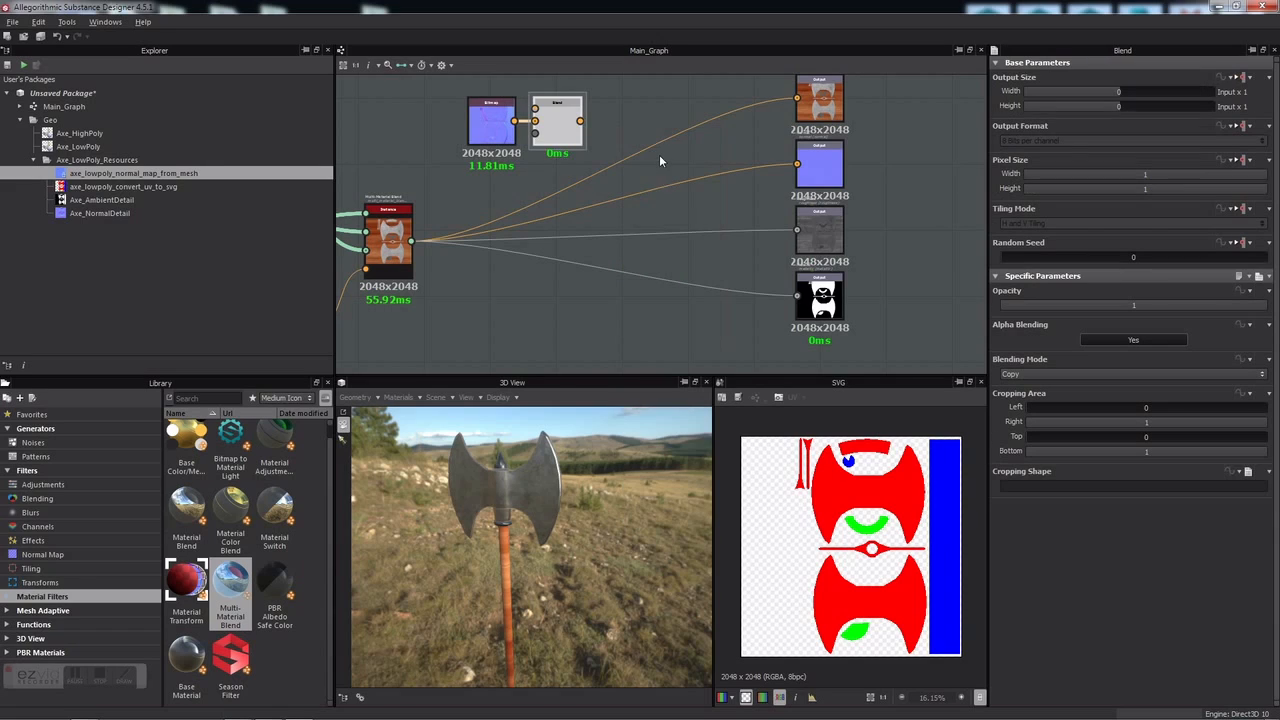
left_click_drag(543, 153, 559, 96)
key("Delete")
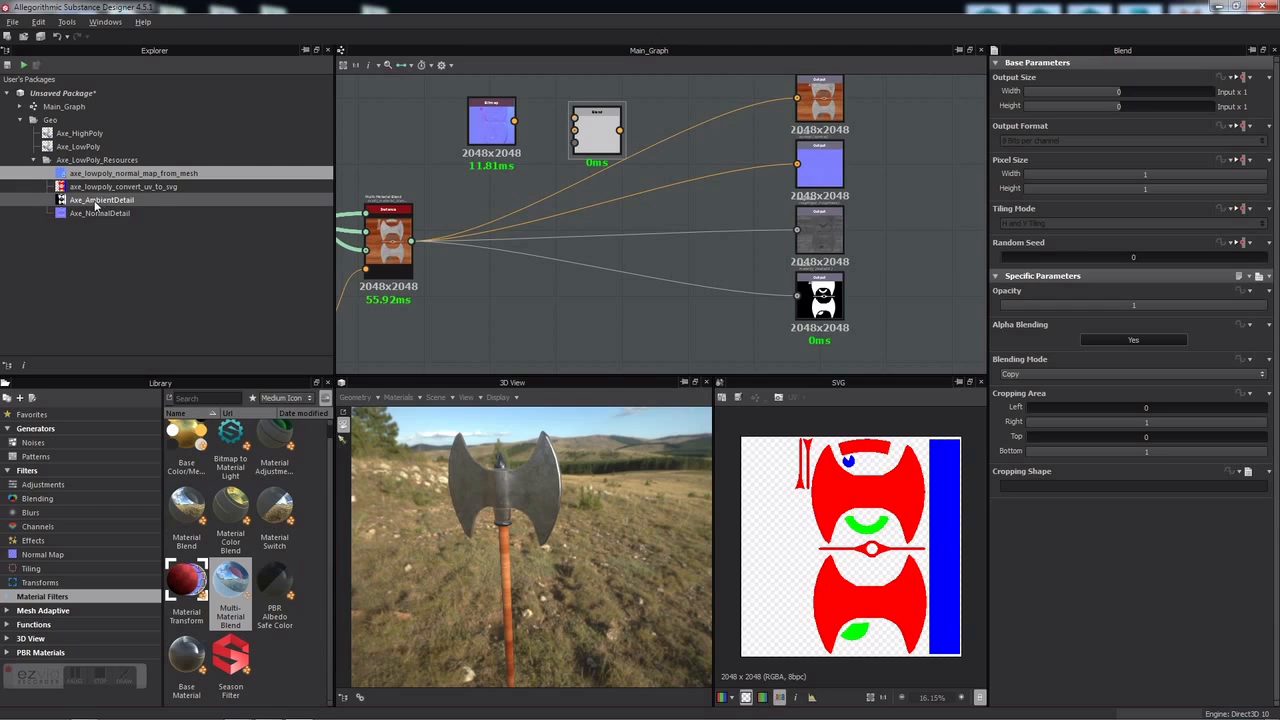
left_click_drag(100, 200, 497, 126)
scroll(536, 116, "up", 3)
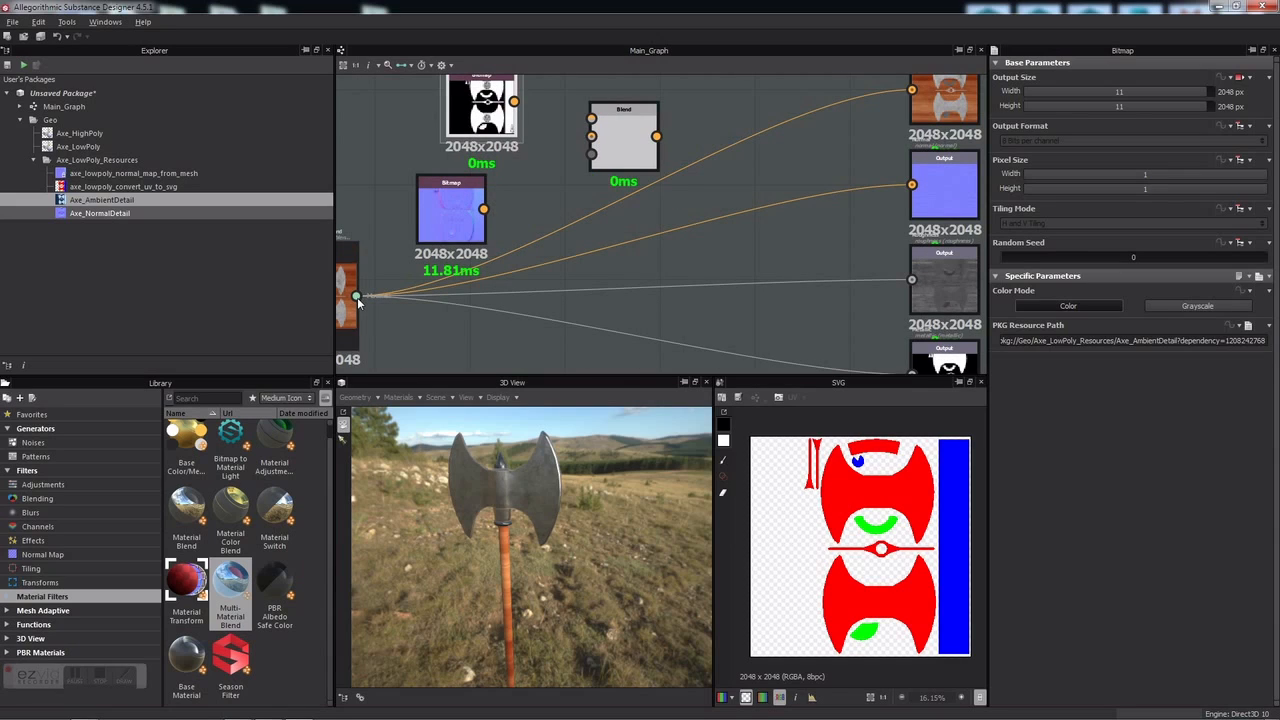
Step: Switch the link creation mode to Standard so material channels get separate pins
left_click(406, 66)
left_click(422, 82)
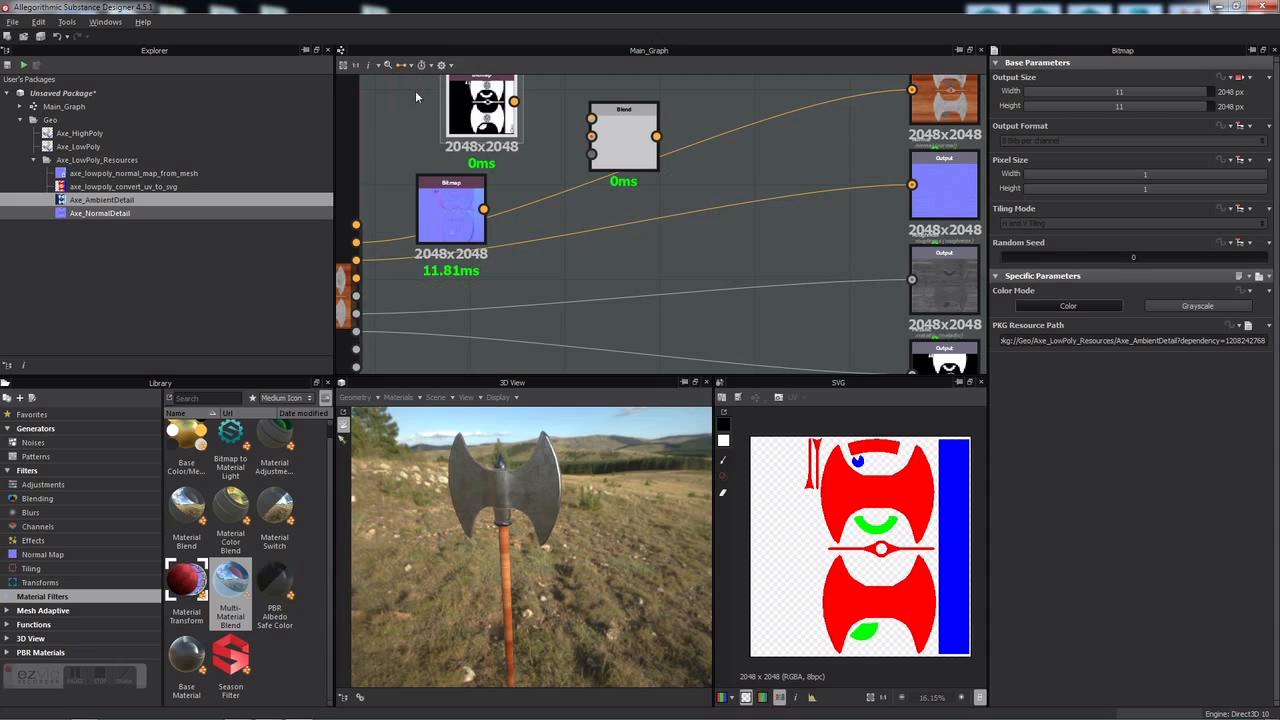
scroll(368, 264, "down", 2)
scroll(364, 256, "up", 2)
Step: Wire Base Color into Blend Background, AmbientDetail into Foreground, and the Blend into the Base Color output
left_click_drag(365, 250, 558, 216)
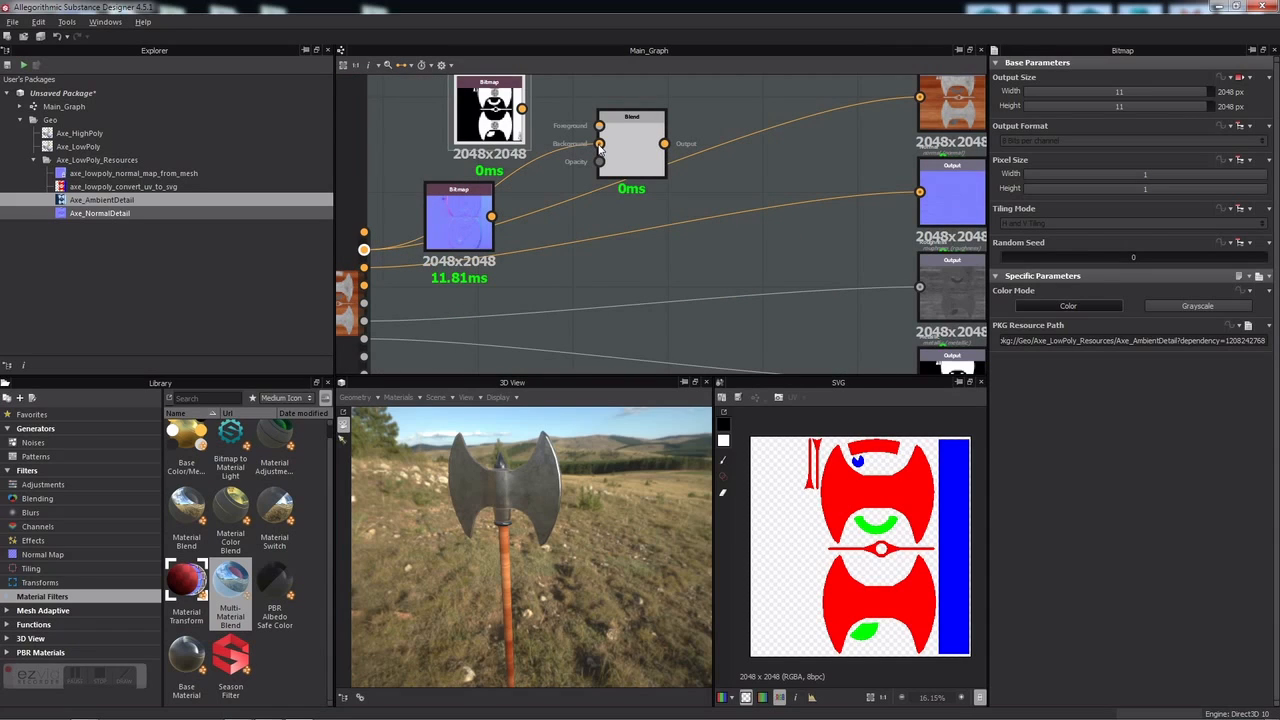
left_click_drag(590, 175, 599, 143)
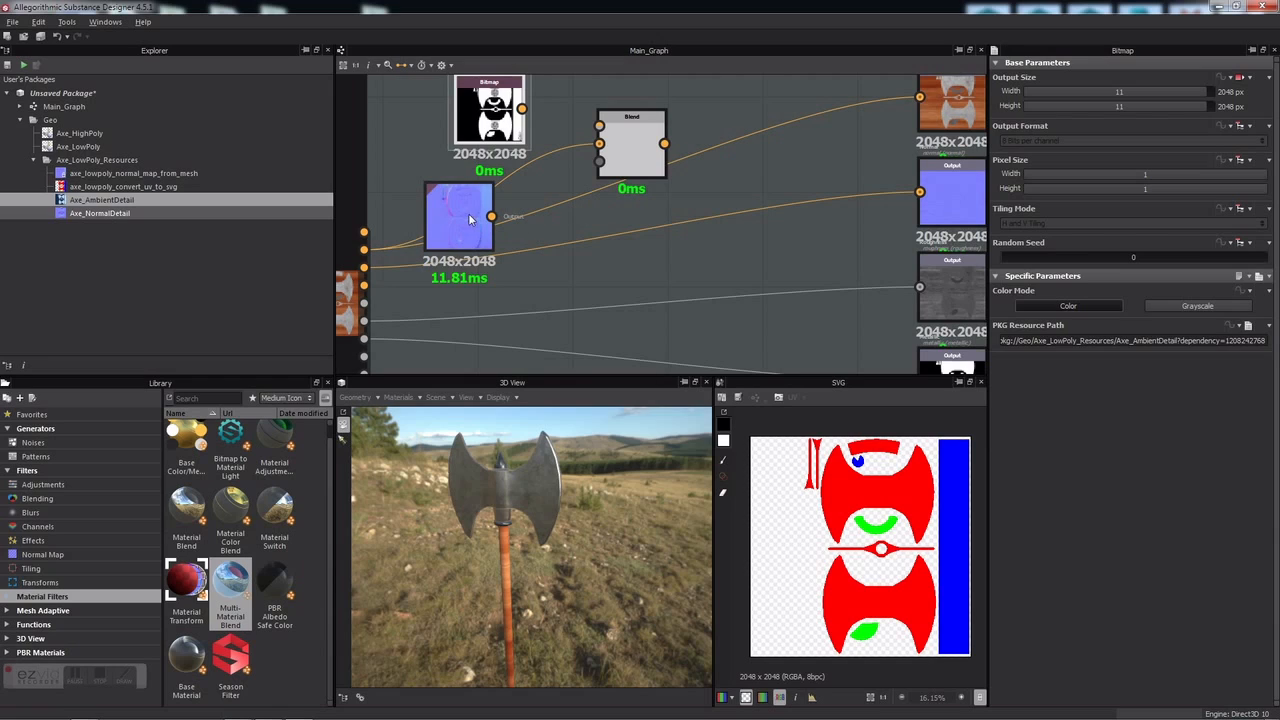
left_click_drag(527, 107, 600, 126)
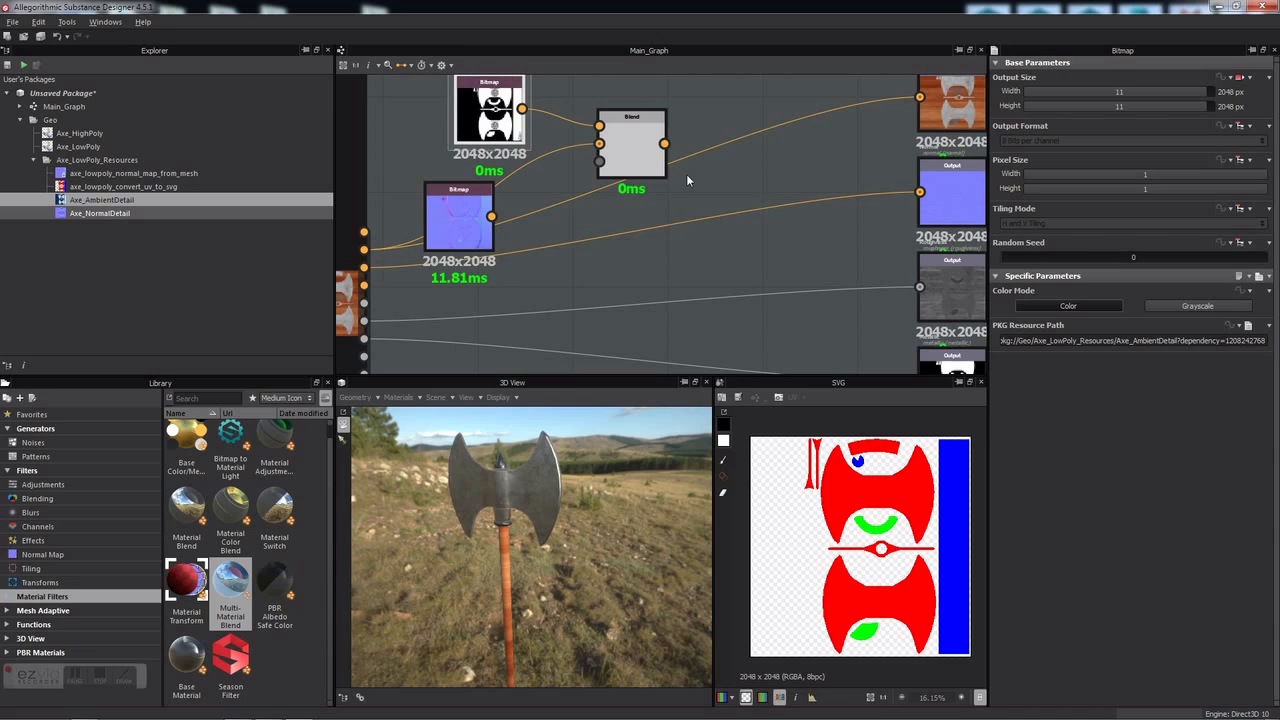
middle_click_drag(734, 196, 642, 228)
left_click_drag(573, 176, 829, 130)
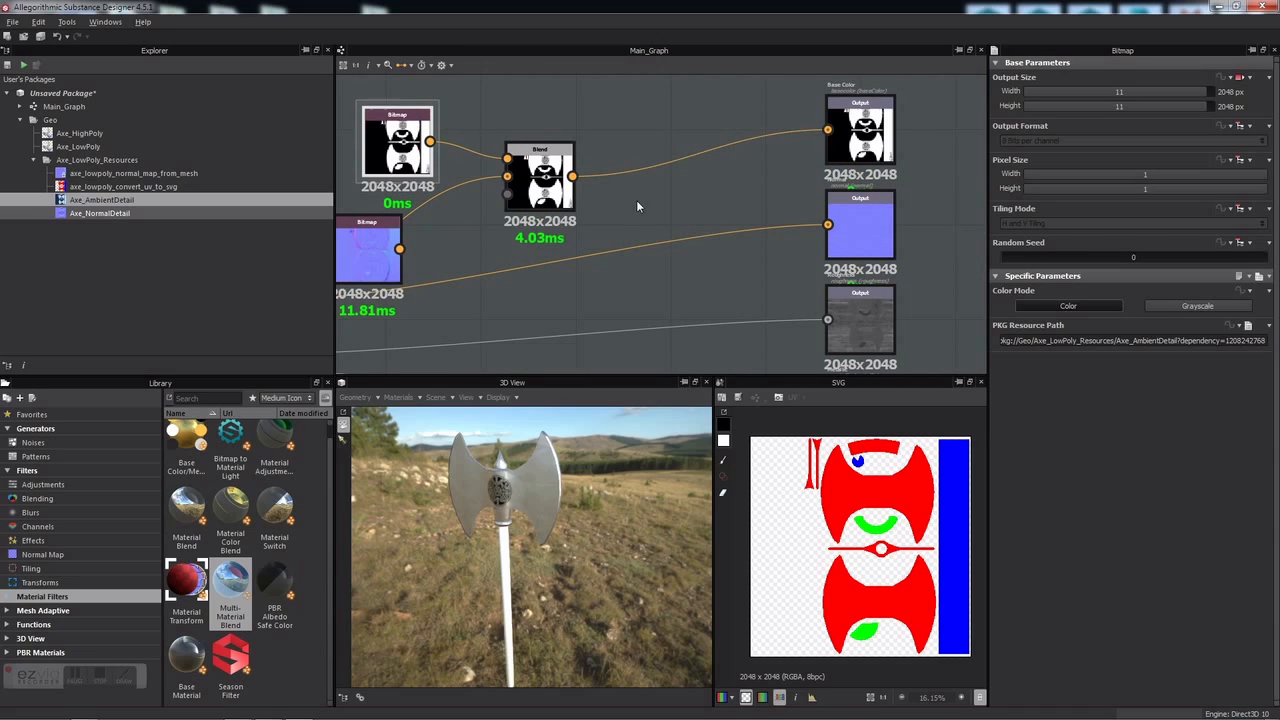
left_click_drag(478, 555, 513, 510)
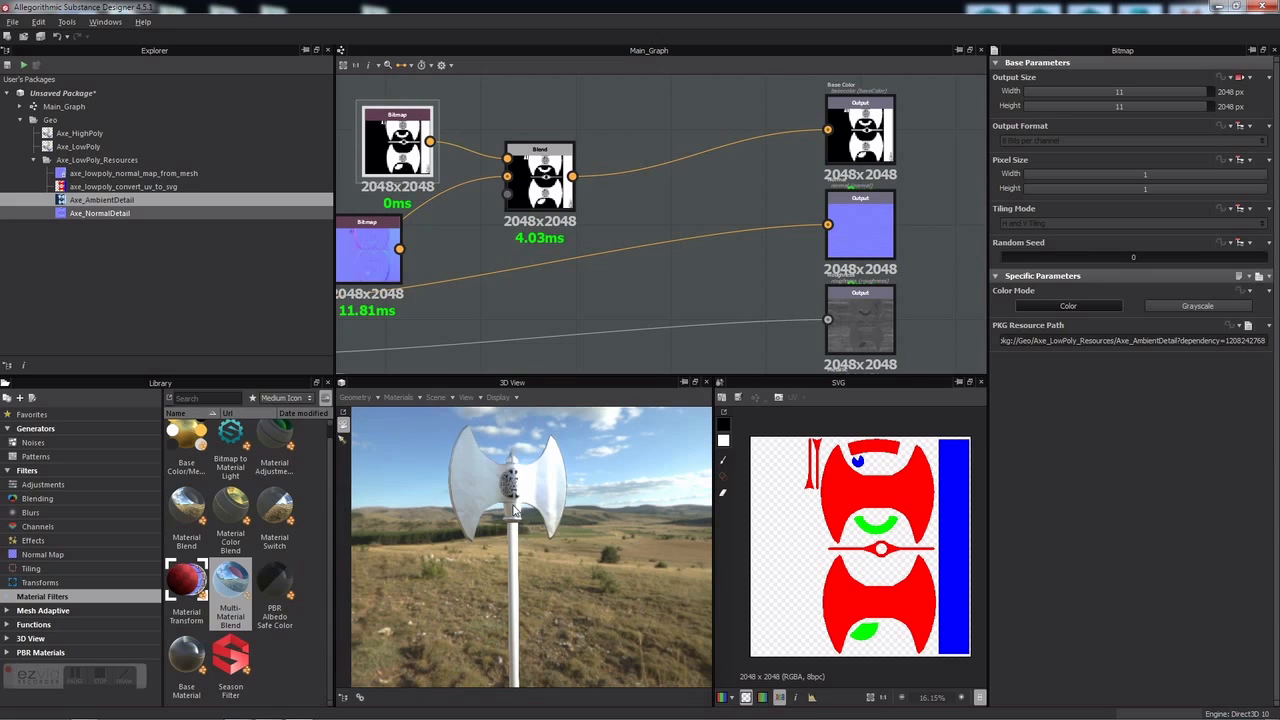
right_click_drag(499, 510, 540, 556)
middle_click_drag(488, 488, 546, 616)
left_click_drag(567, 587, 520, 595)
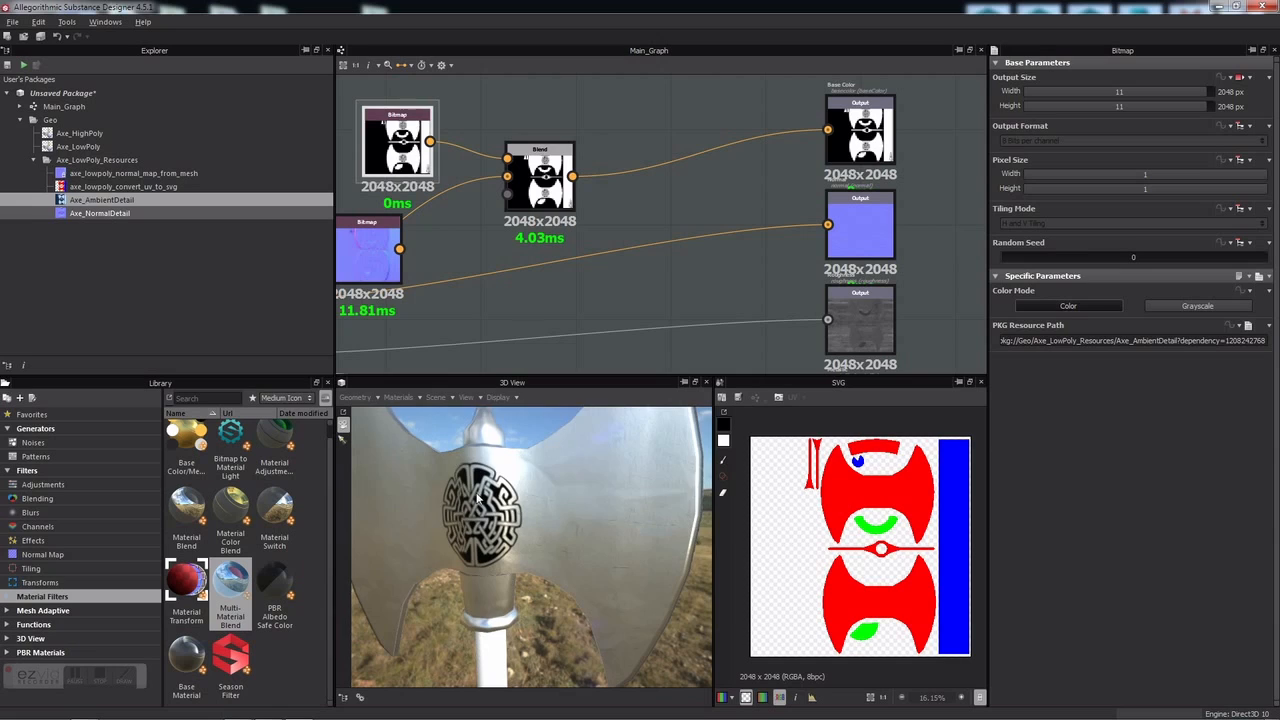
Step: Set the Blend node's Blending Mode to Multiply
left_click(555, 188)
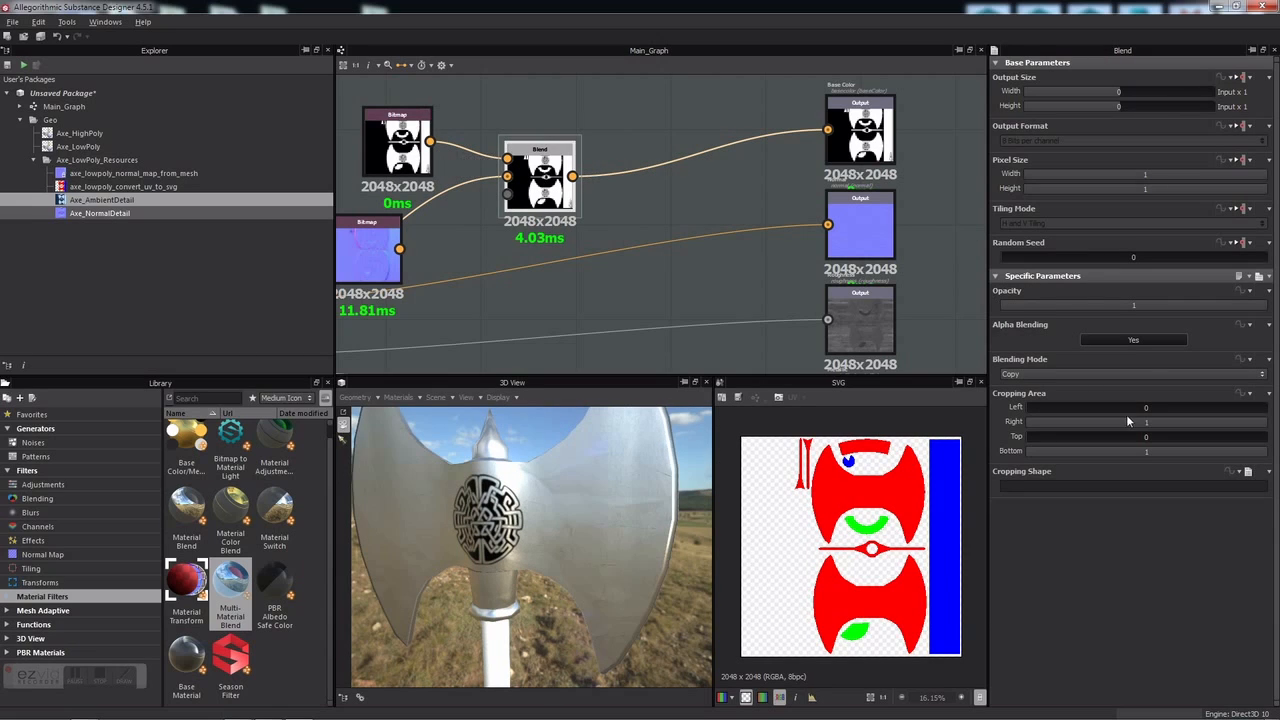
left_click(1136, 372)
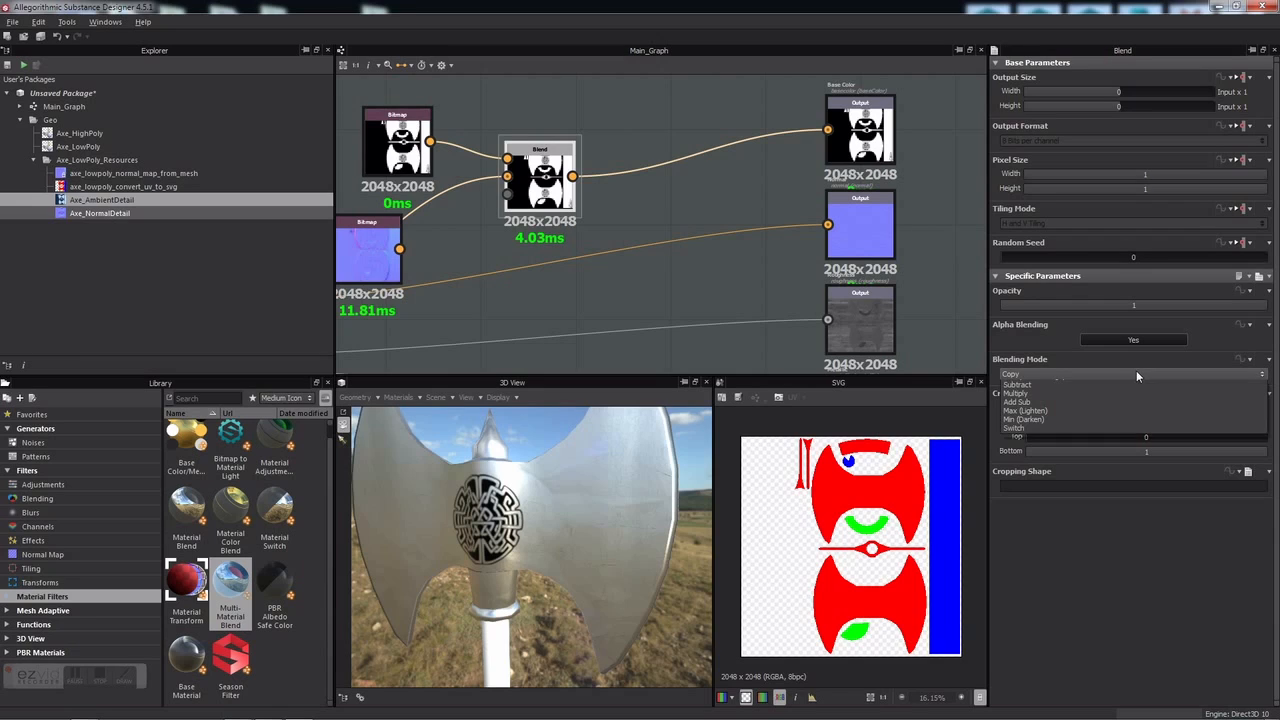
left_click(1072, 406)
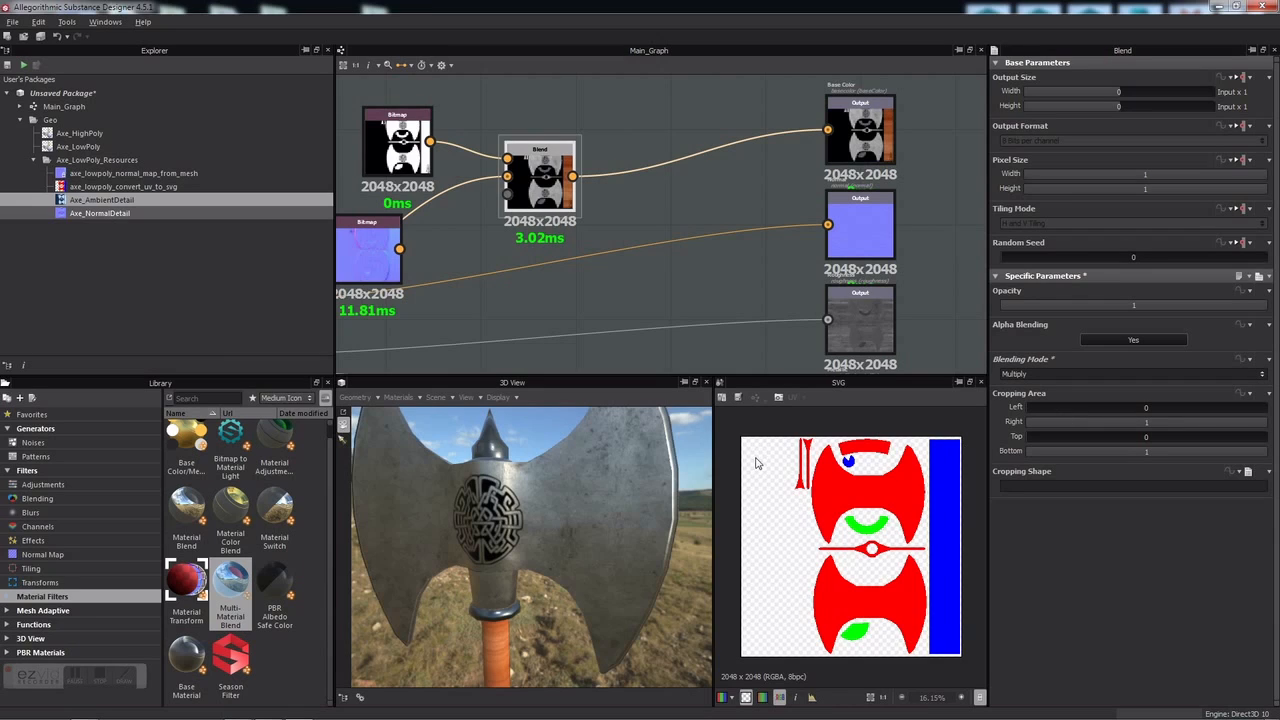
scroll(455, 218, "down", 5)
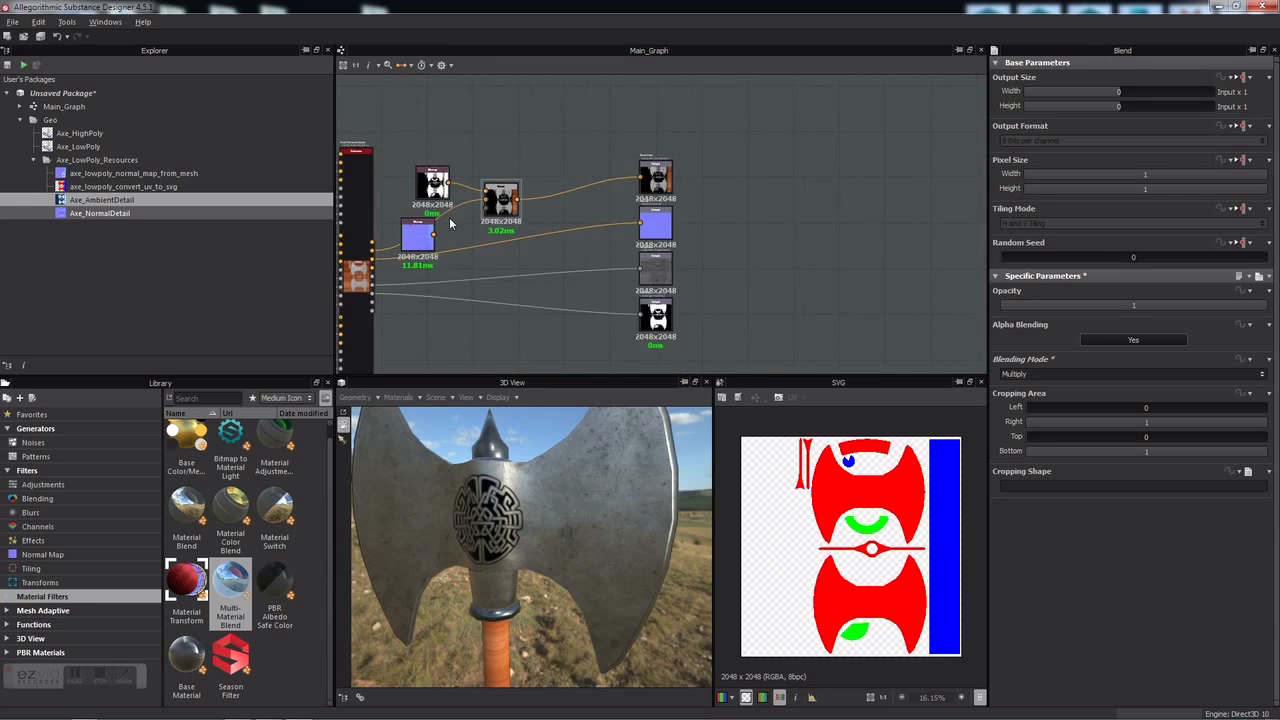
Step: Move the normal map node lower in the graph and show the library's normal nodes
middle_click_drag(460, 207, 520, 129)
left_click_drag(477, 153, 497, 240)
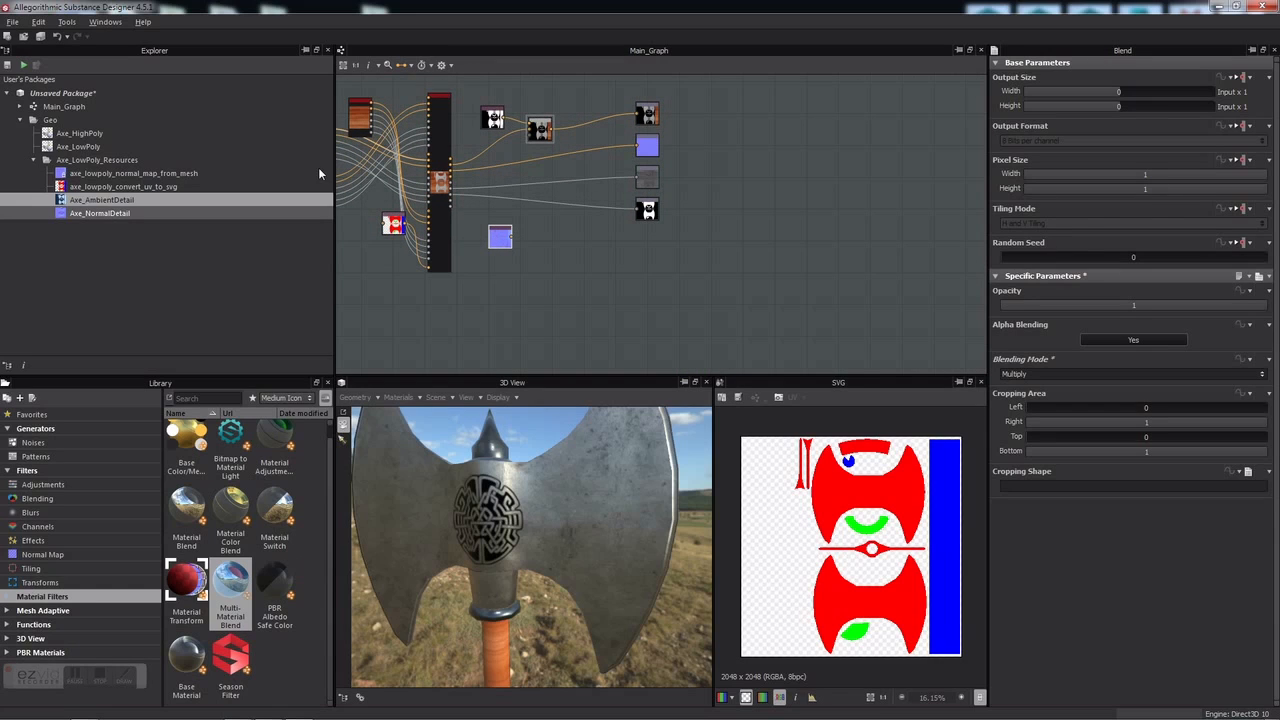
scroll(494, 233, "up", 3)
scroll(494, 233, "down", 2)
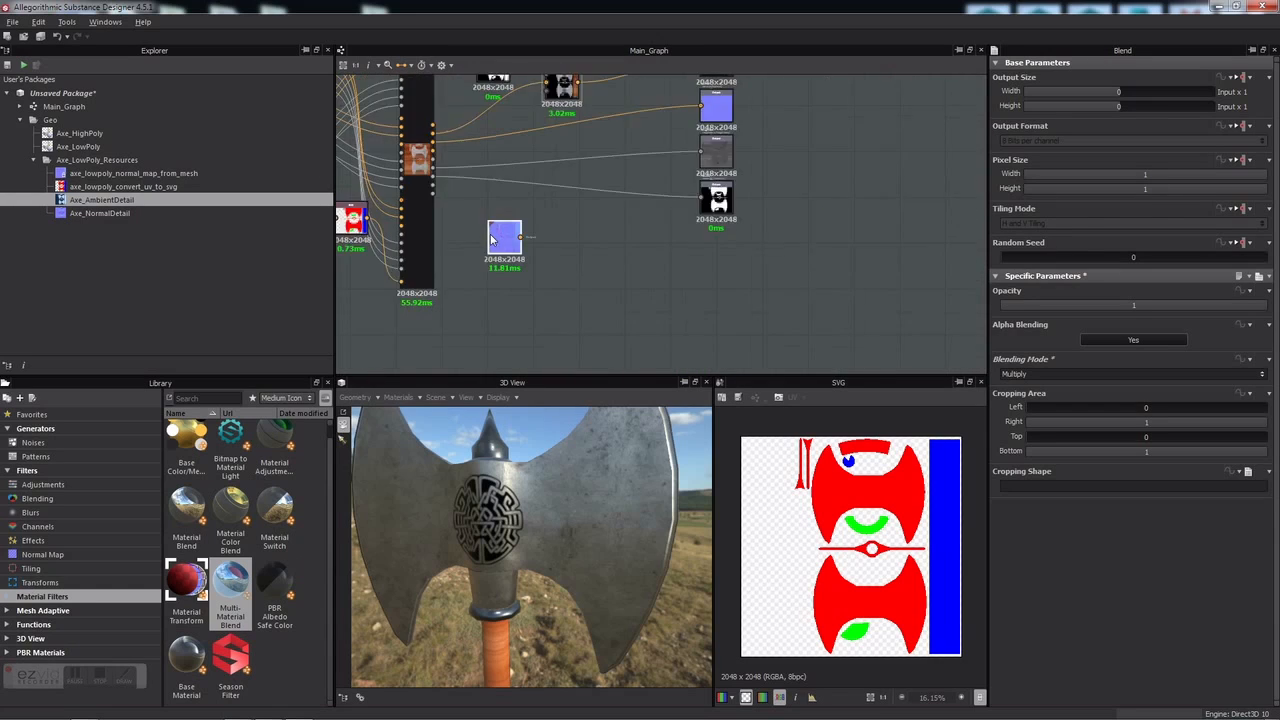
left_click(59, 556)
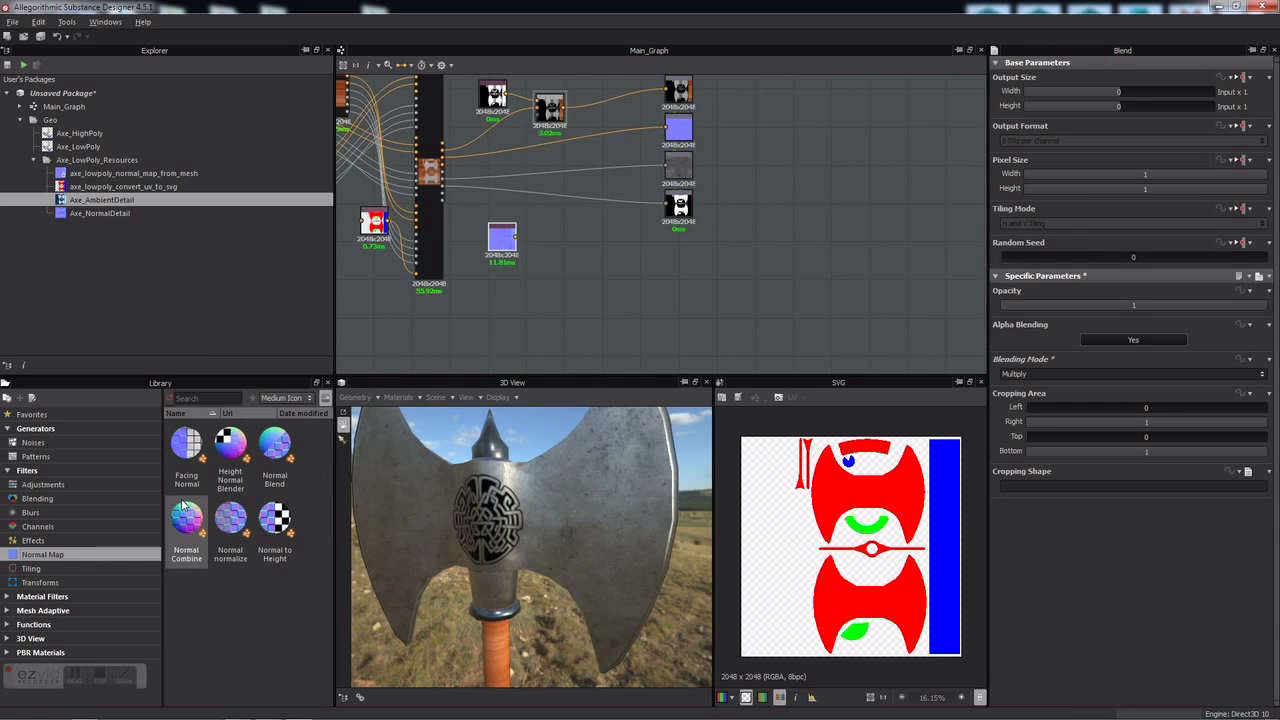
Step: Add a Normal Blend node from the Library and place it beside the normal map node
left_click_drag(276, 456, 600, 284)
scroll(568, 266, "up", 2)
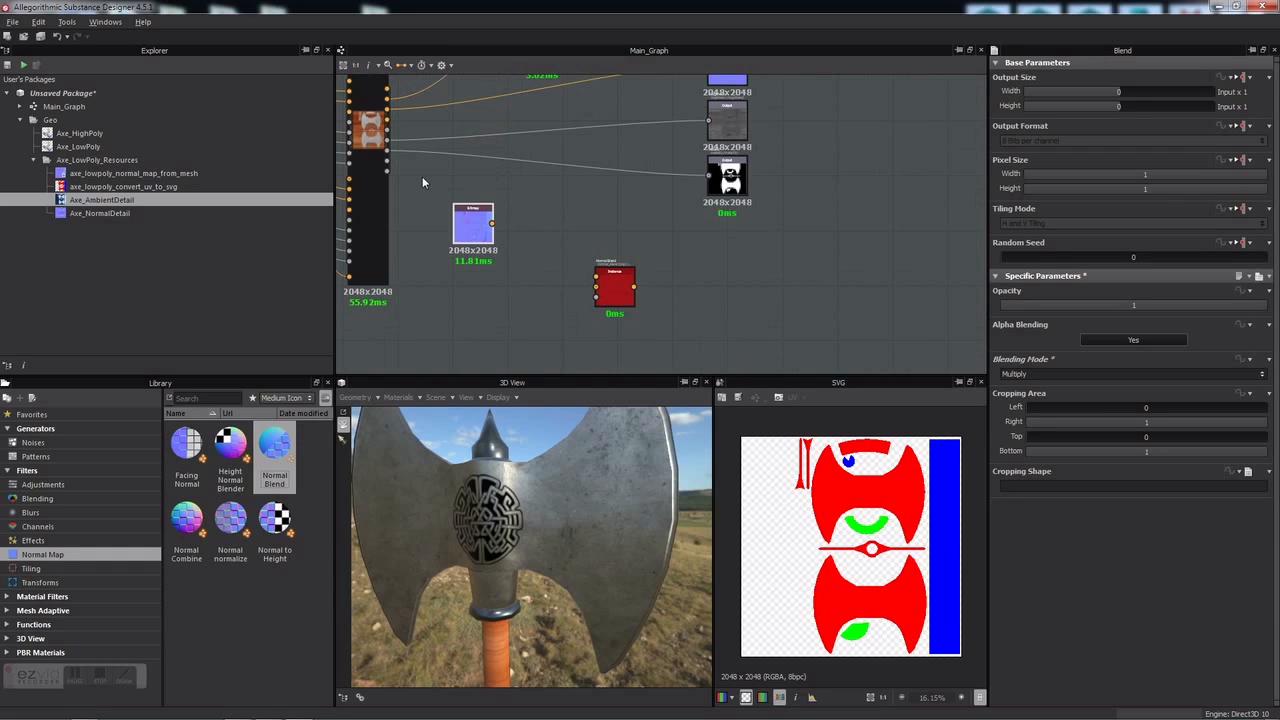
scroll(393, 132, "up", 3)
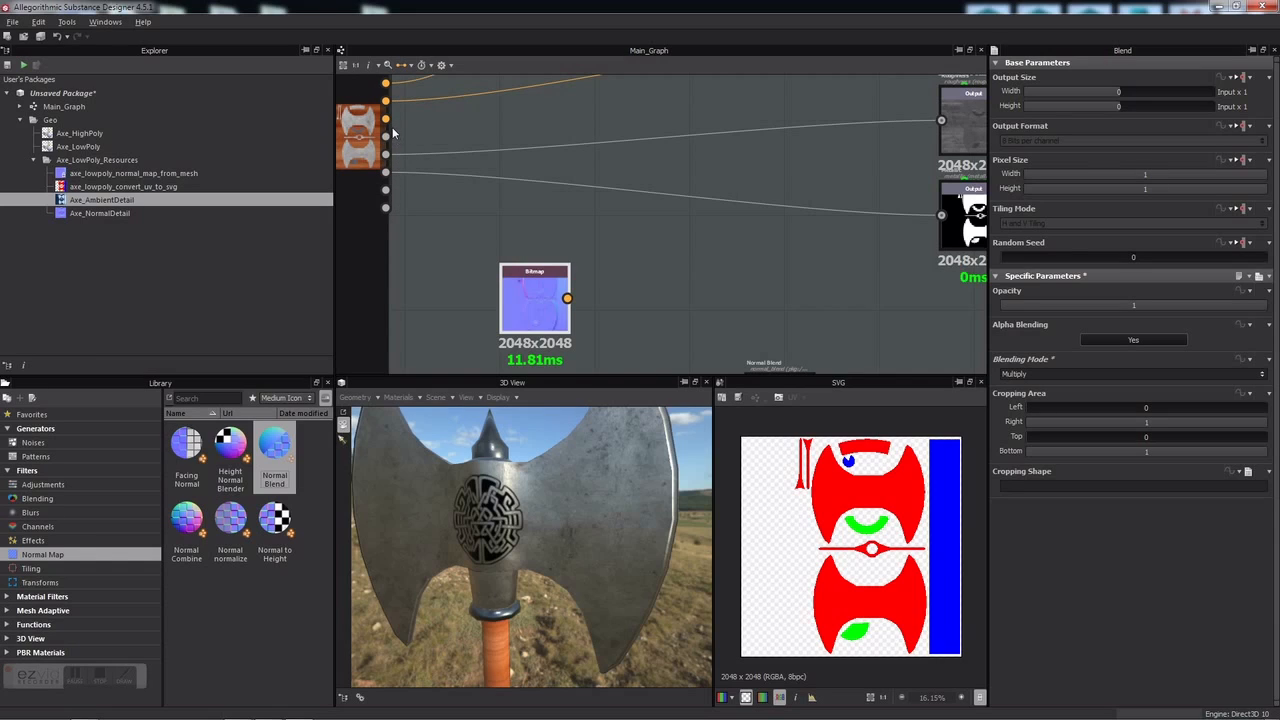
left_click_drag(387, 103, 721, 314)
scroll(721, 314, "down", 2)
middle_click_drag(721, 316, 693, 249)
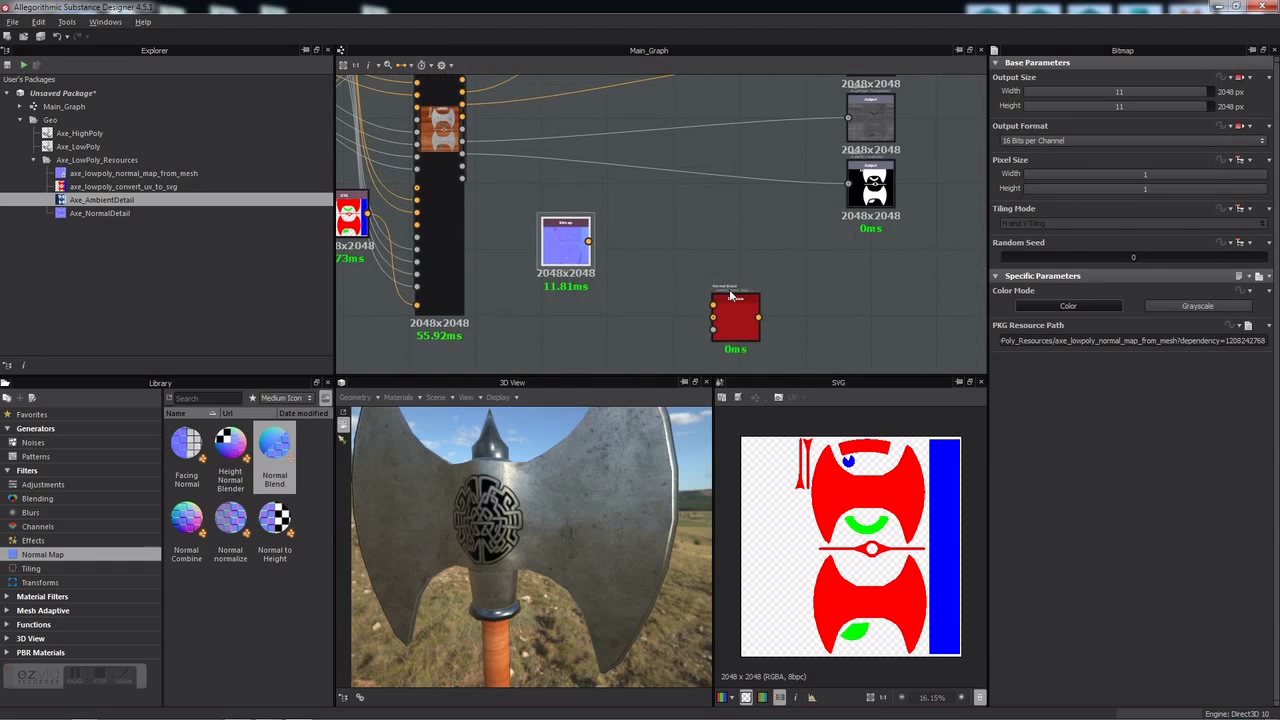
left_click_drag(729, 315, 635, 190)
middle_click_drag(555, 220, 691, 271)
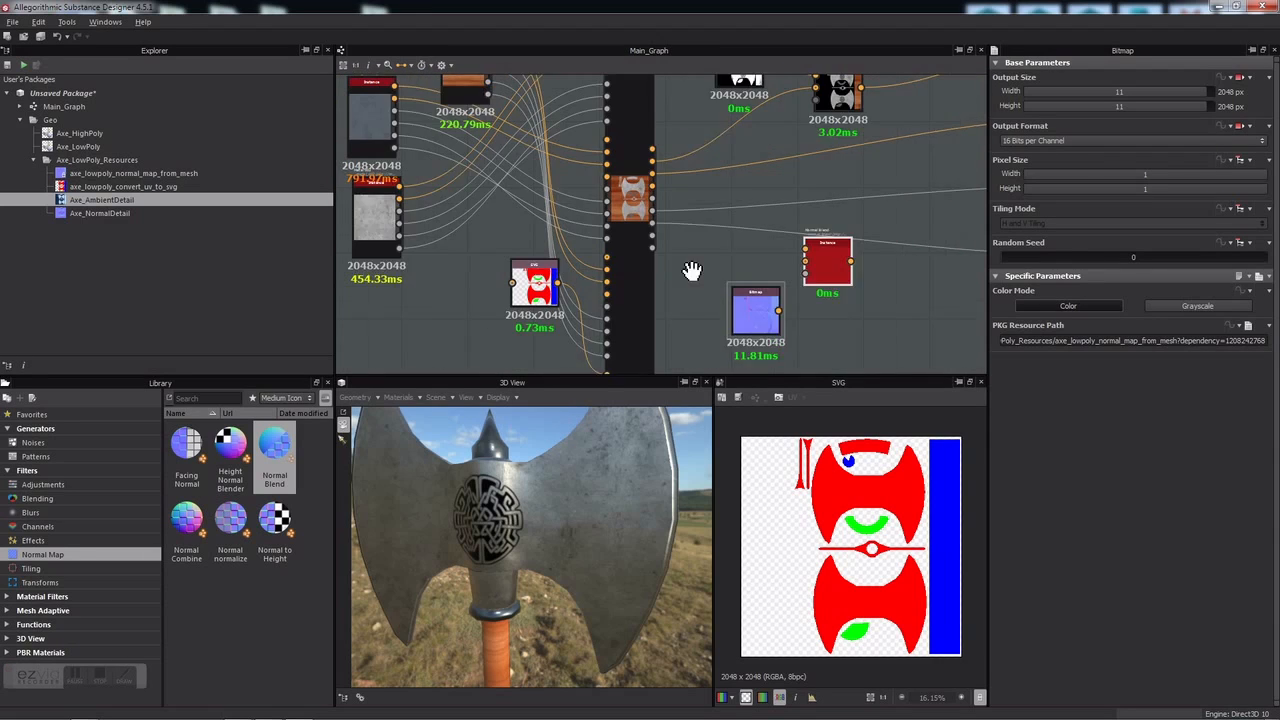
scroll(650, 226, "up", 2)
scroll(652, 230, "down", 1)
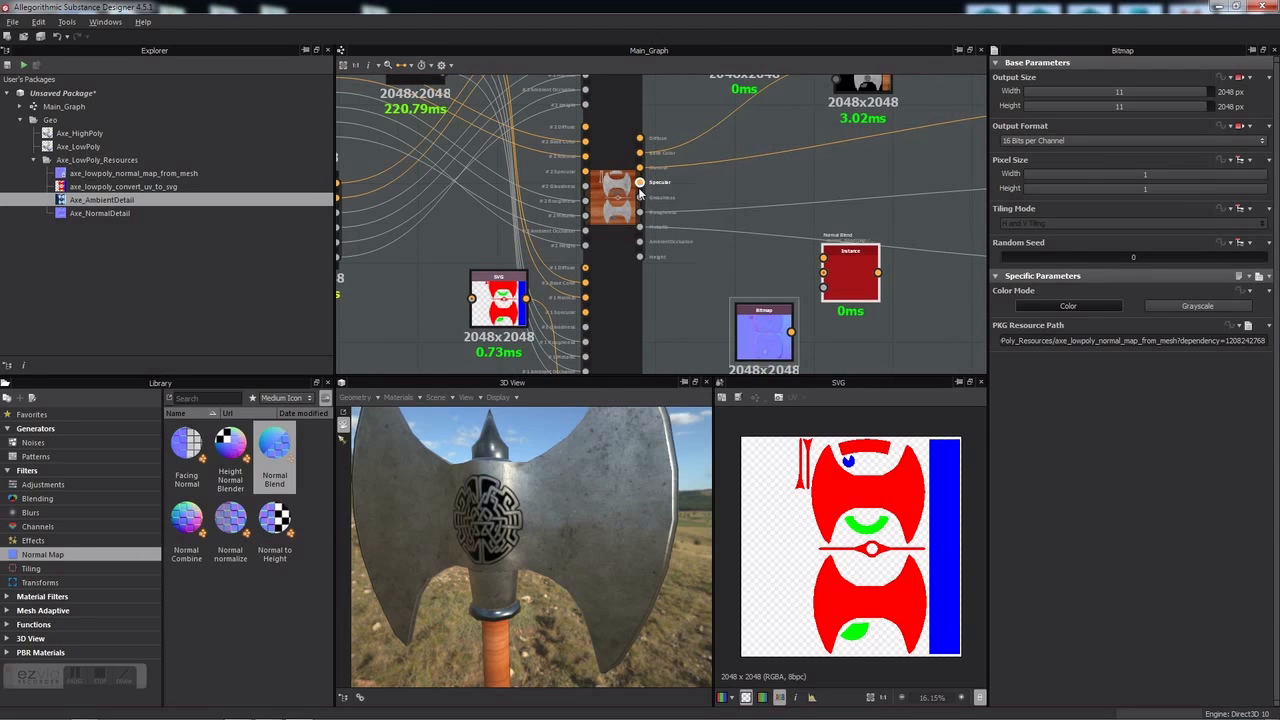
Step: Feed the base Normal and the normal map bitmap into Normal Blend and preview it
left_click_drag(640, 168, 685, 209)
left_click_drag(808, 273, 823, 260)
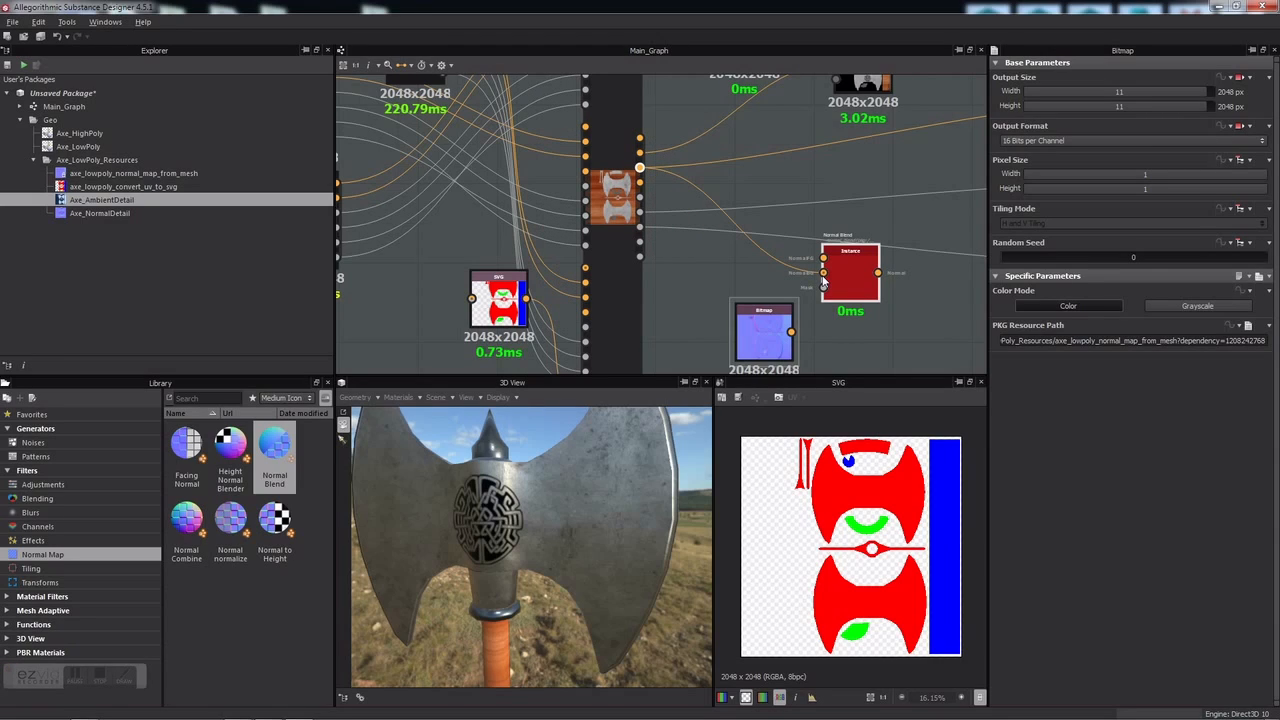
left_click(823, 282)
left_click_drag(791, 331, 817, 263)
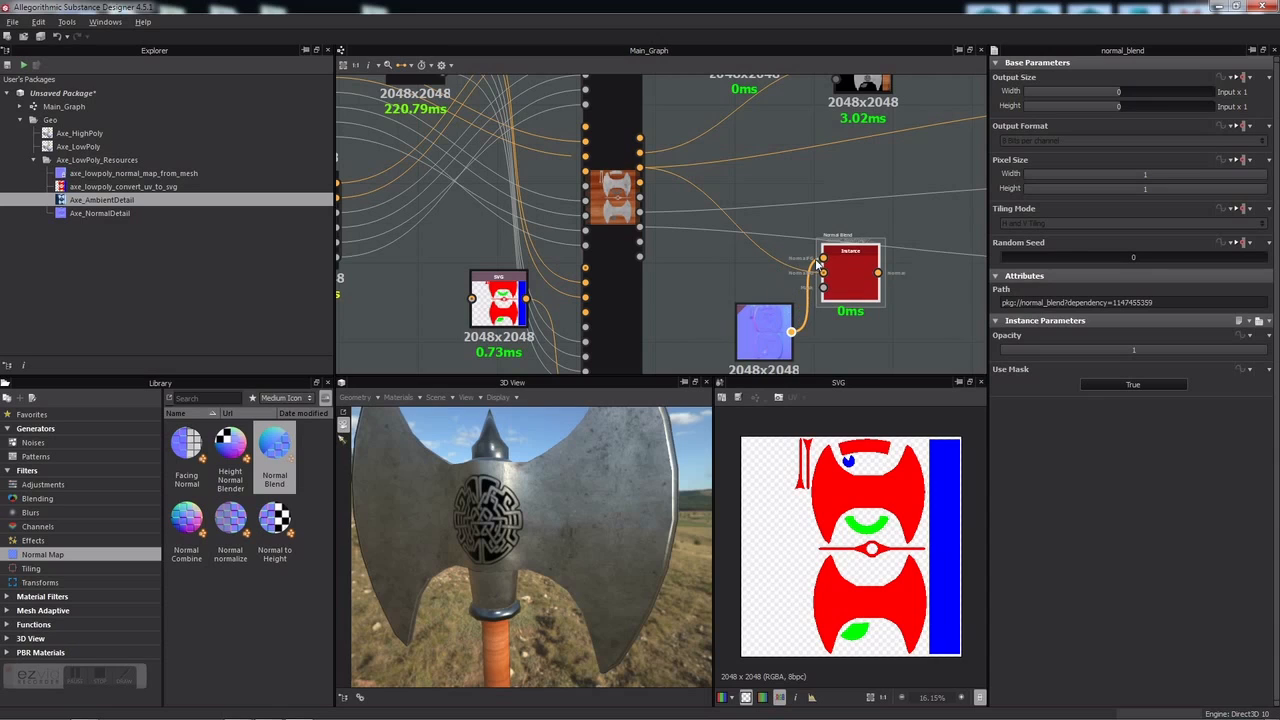
middle_click_drag(842, 278, 836, 248)
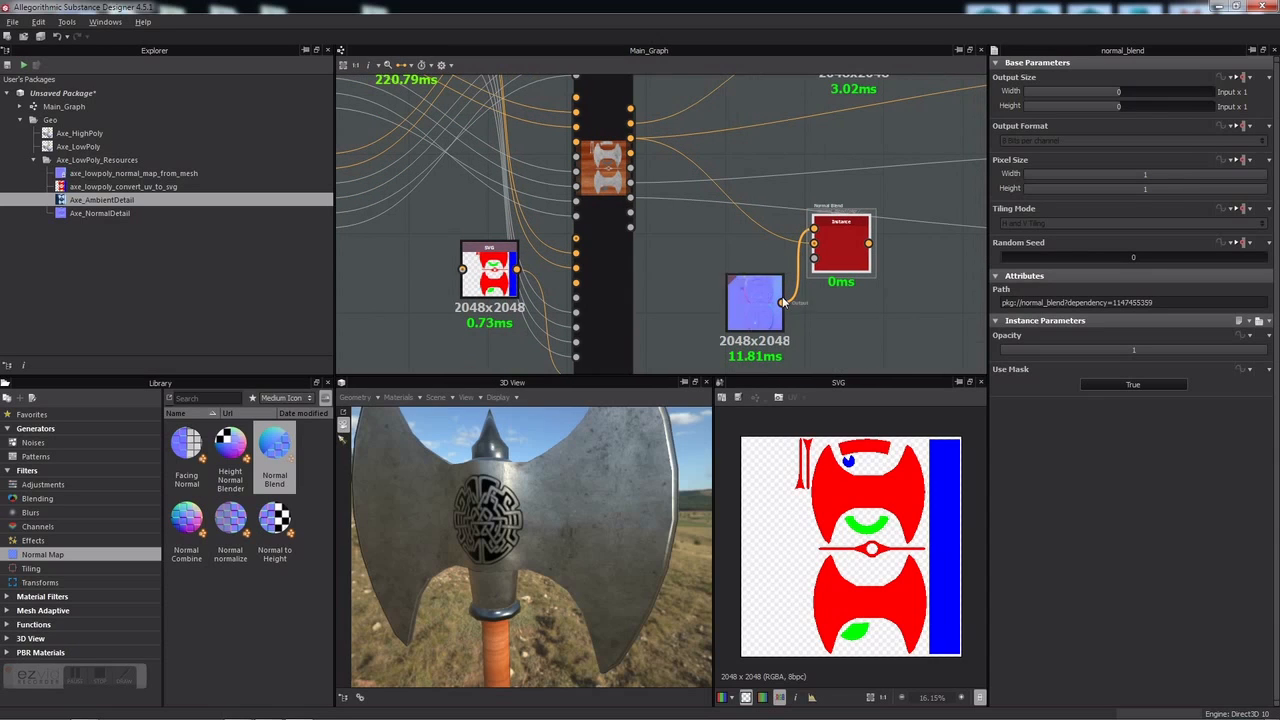
double_click(836, 248)
Step: Set Normal Blend's Use Mask to False and Opacity to about 0.29, arranging the nodes
middle_click_drag(868, 302, 745, 310)
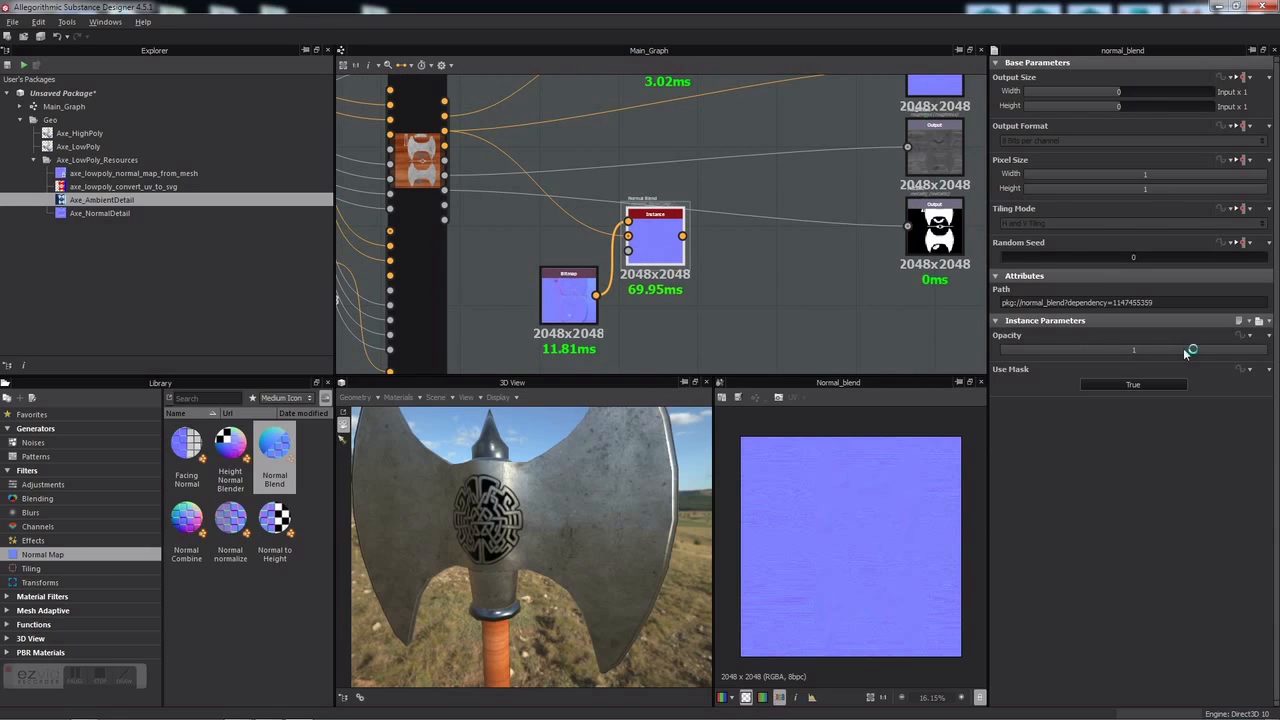
left_click_drag(1213, 349, 1052, 349)
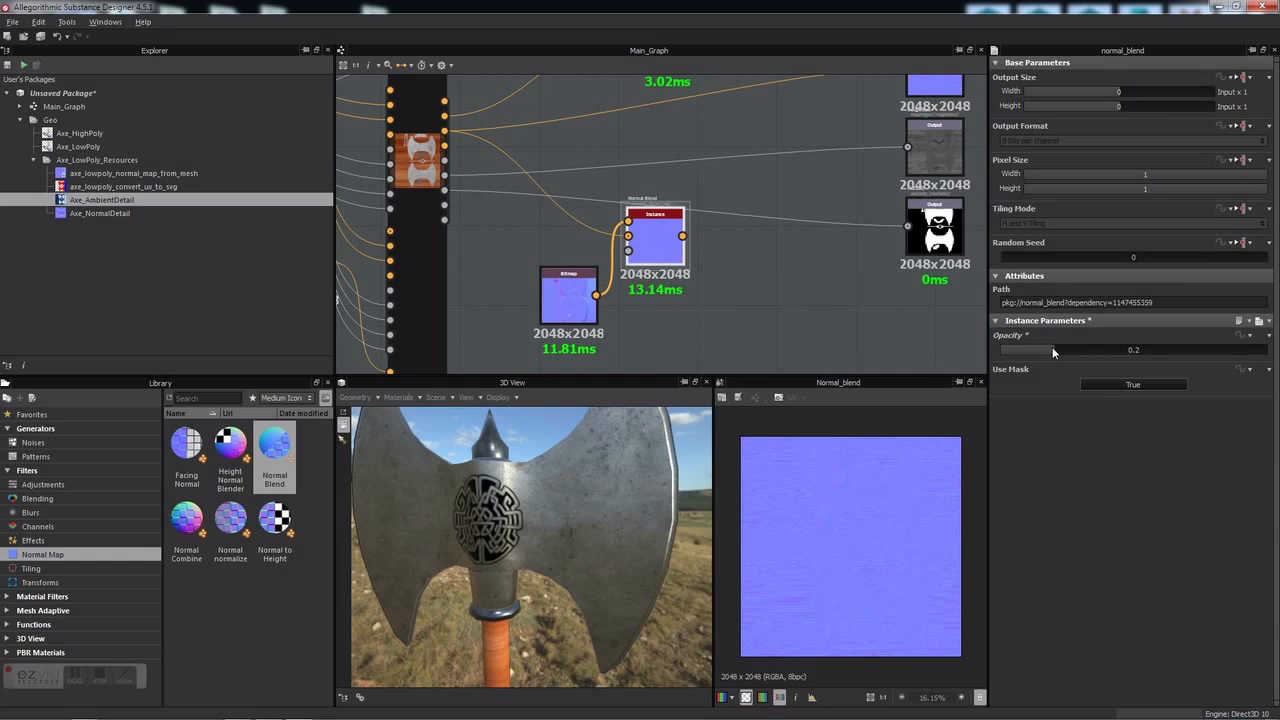
middle_click_drag(787, 243, 621, 316)
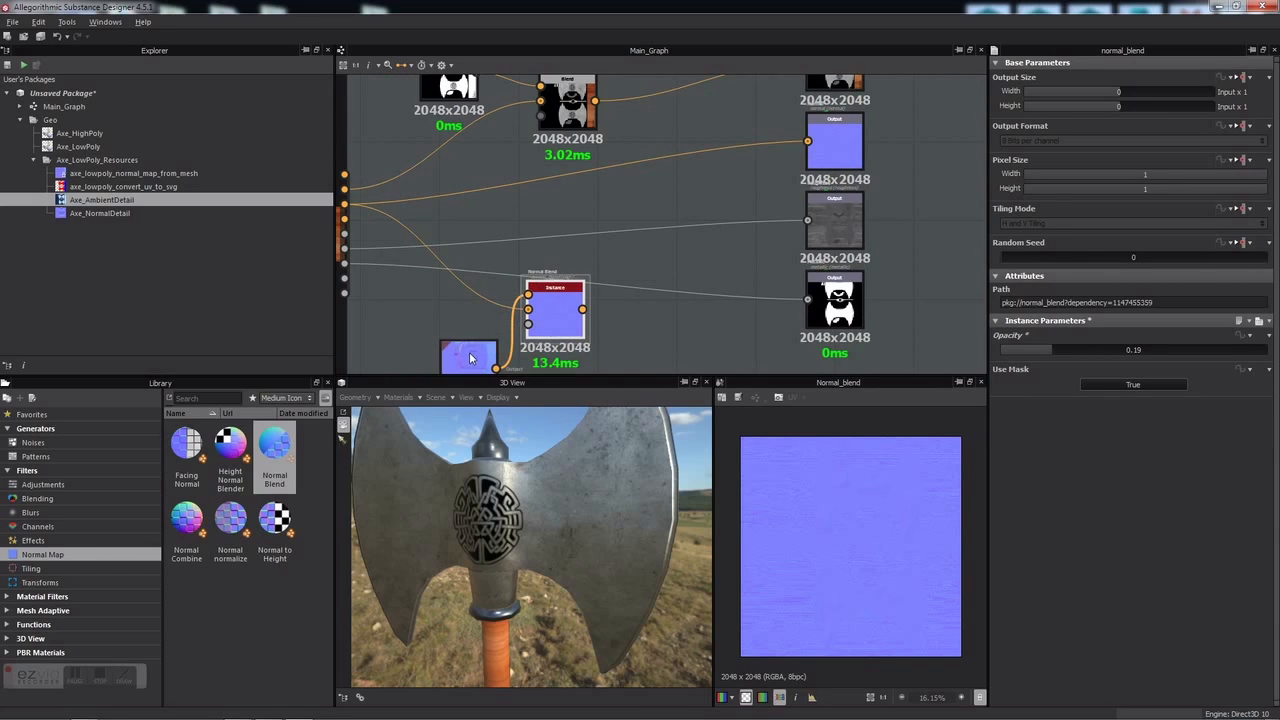
left_click_drag(467, 358, 645, 229)
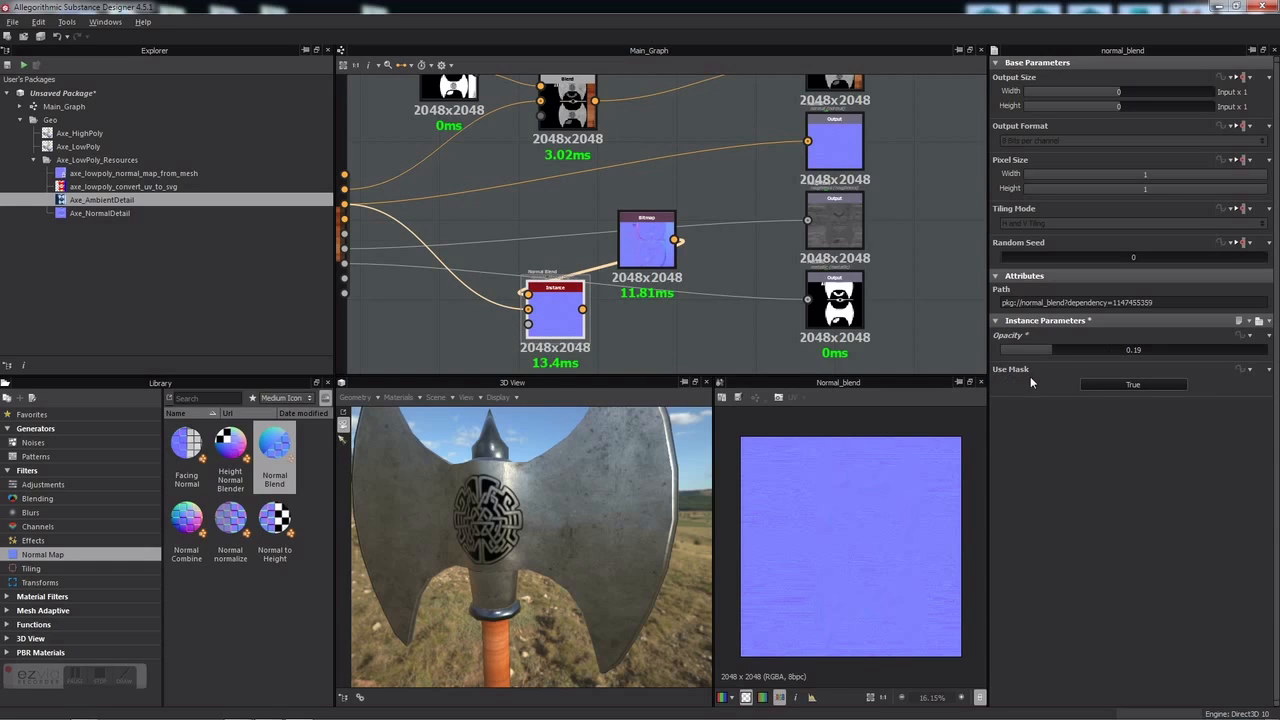
left_click(1132, 384)
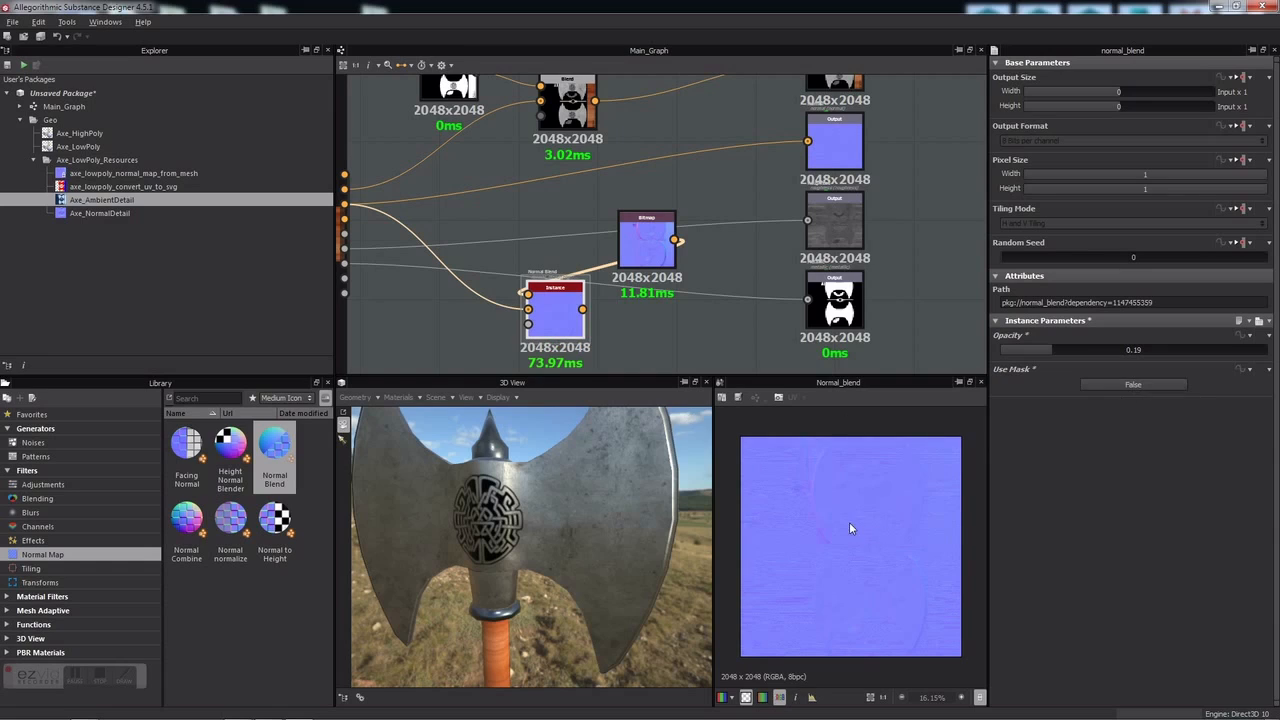
left_click_drag(584, 327, 628, 346)
left_click_drag(650, 247, 453, 335)
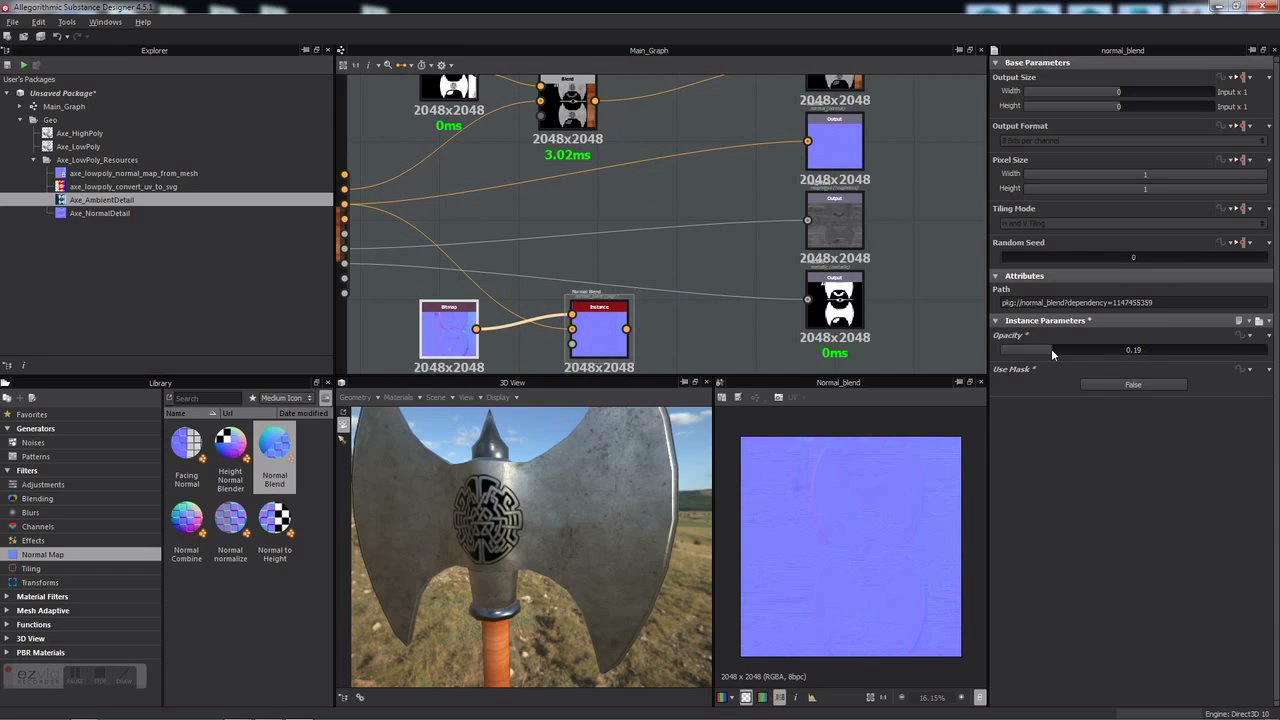
left_click_drag(1044, 352, 1071, 345)
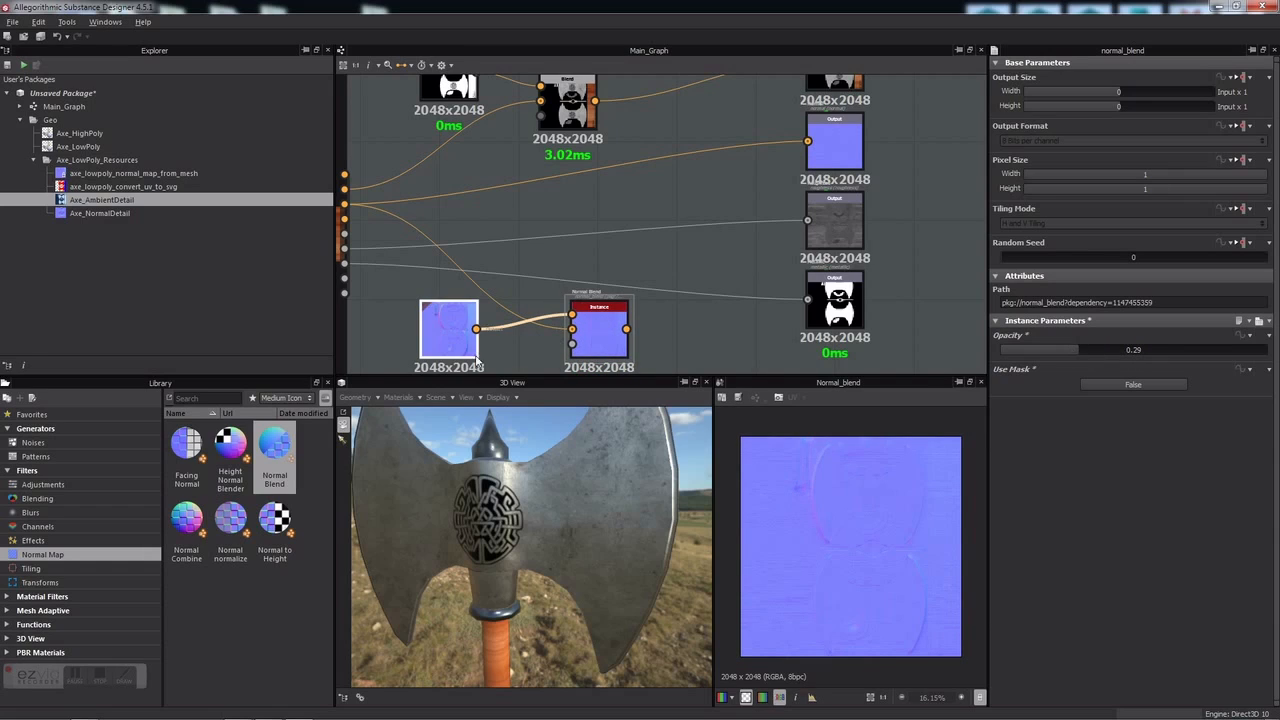
left_click(447, 317)
Step: Add a second Normal Blend fed by the first, with Axe_NormalDetail as its bitmap input
scroll(506, 286, "down", 2)
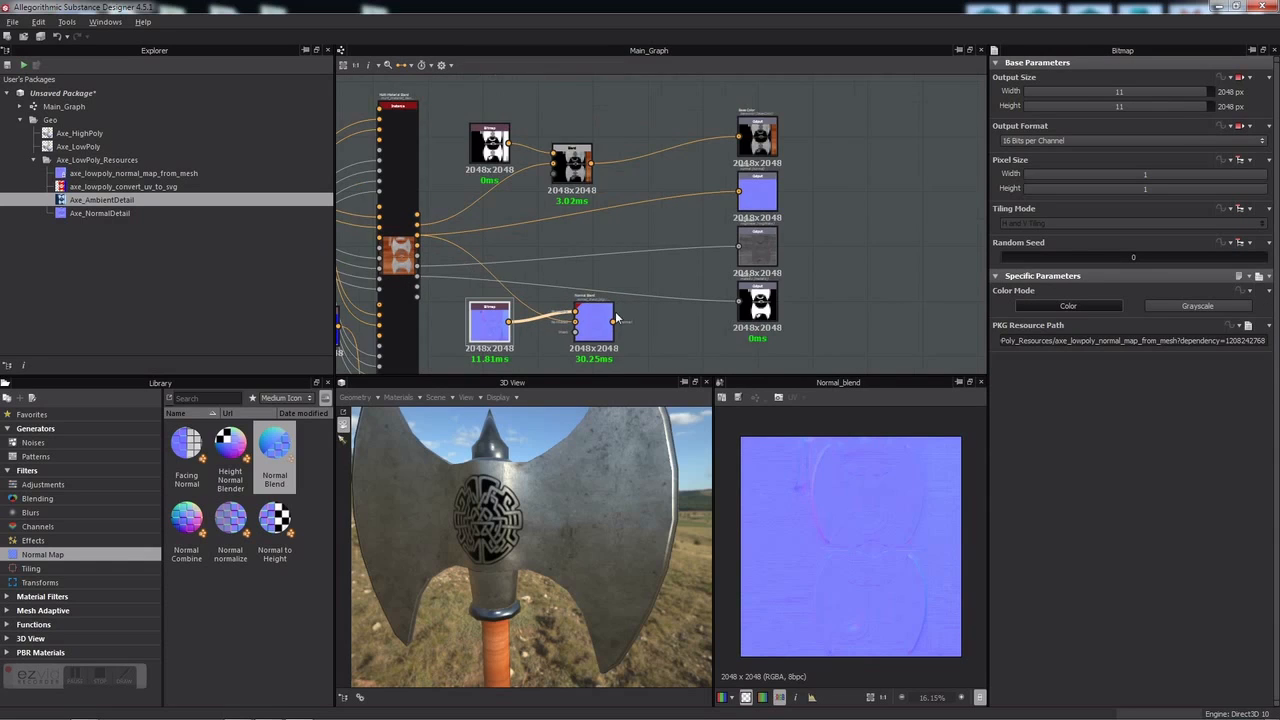
scroll(650, 300, "down", 3)
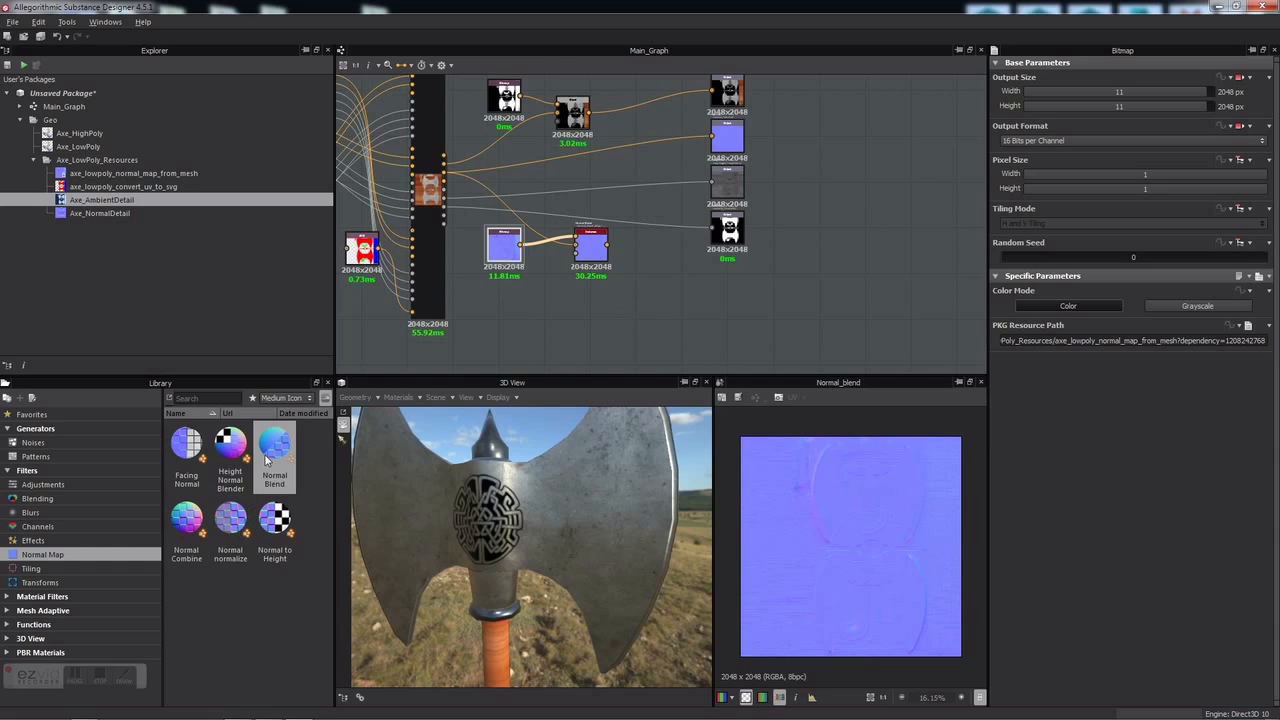
left_click_drag(275, 445, 648, 262)
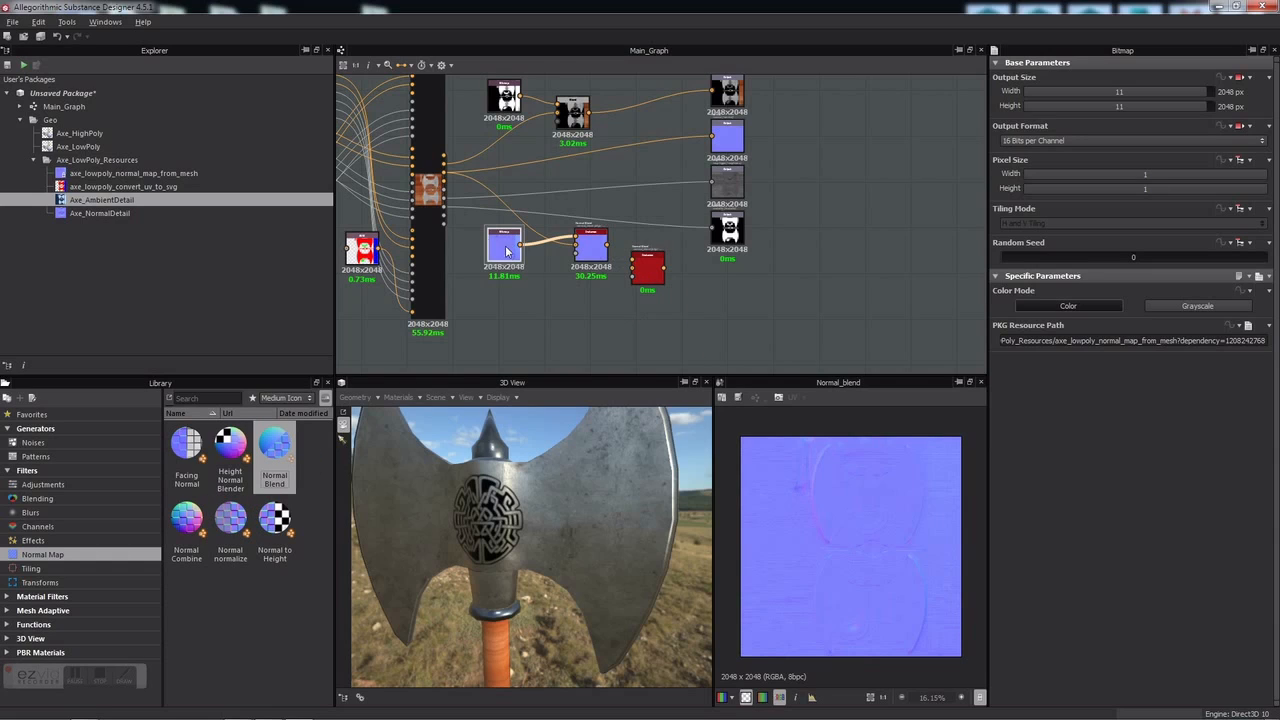
scroll(594, 250, "up", 3)
left_click_drag(612, 244, 665, 300)
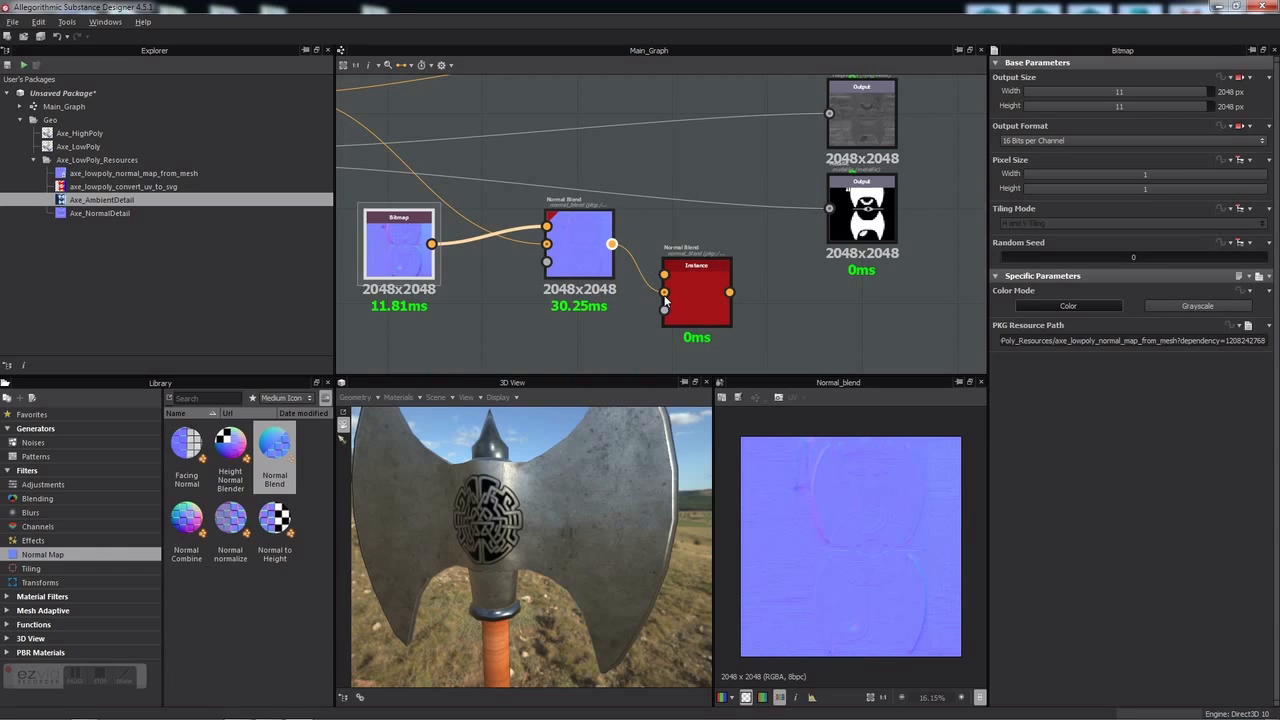
left_click(90, 214)
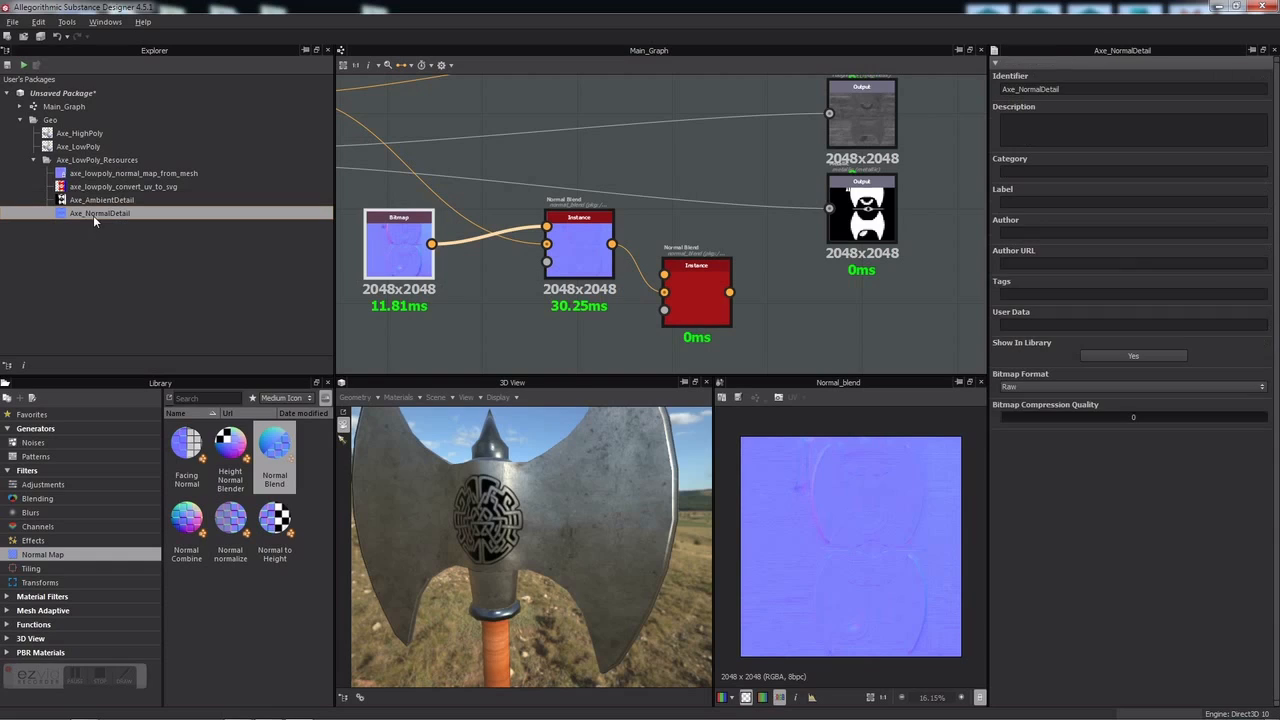
left_click_drag(85, 214, 667, 288)
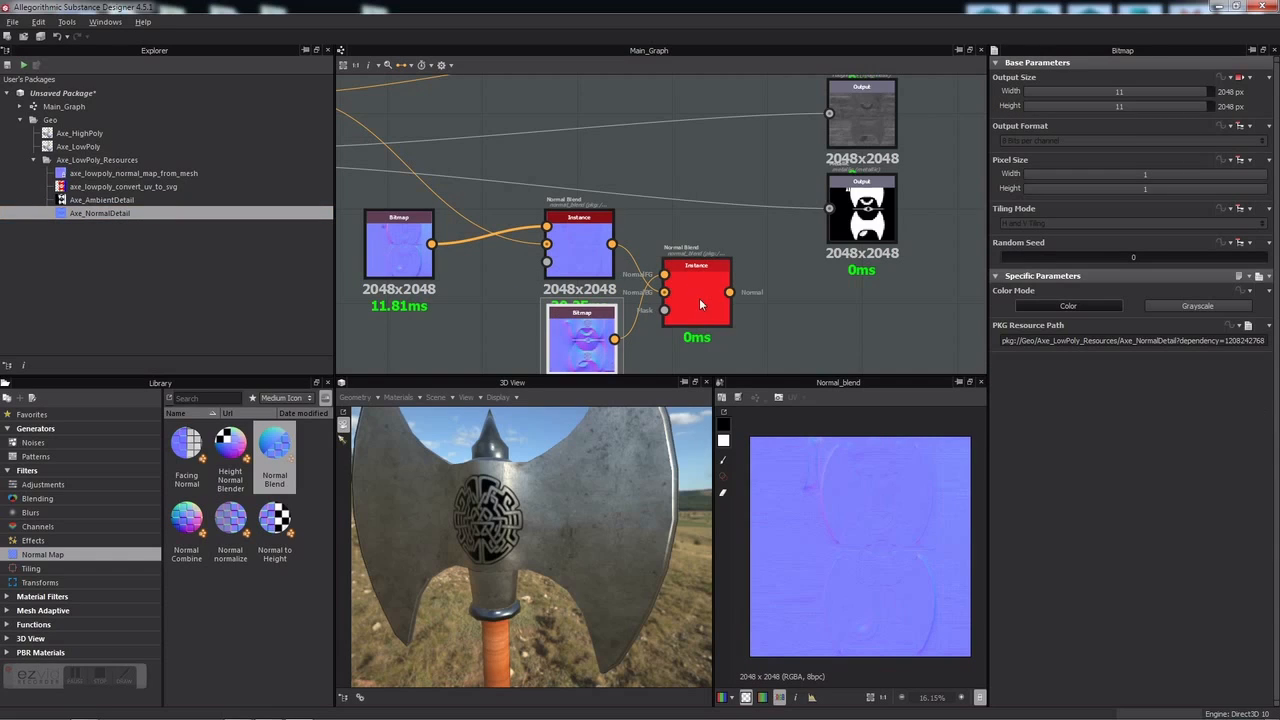
Step: Set the second blend's Use Mask to False and Opacity to 0.35, and connect it to the normal output
left_click(700, 302)
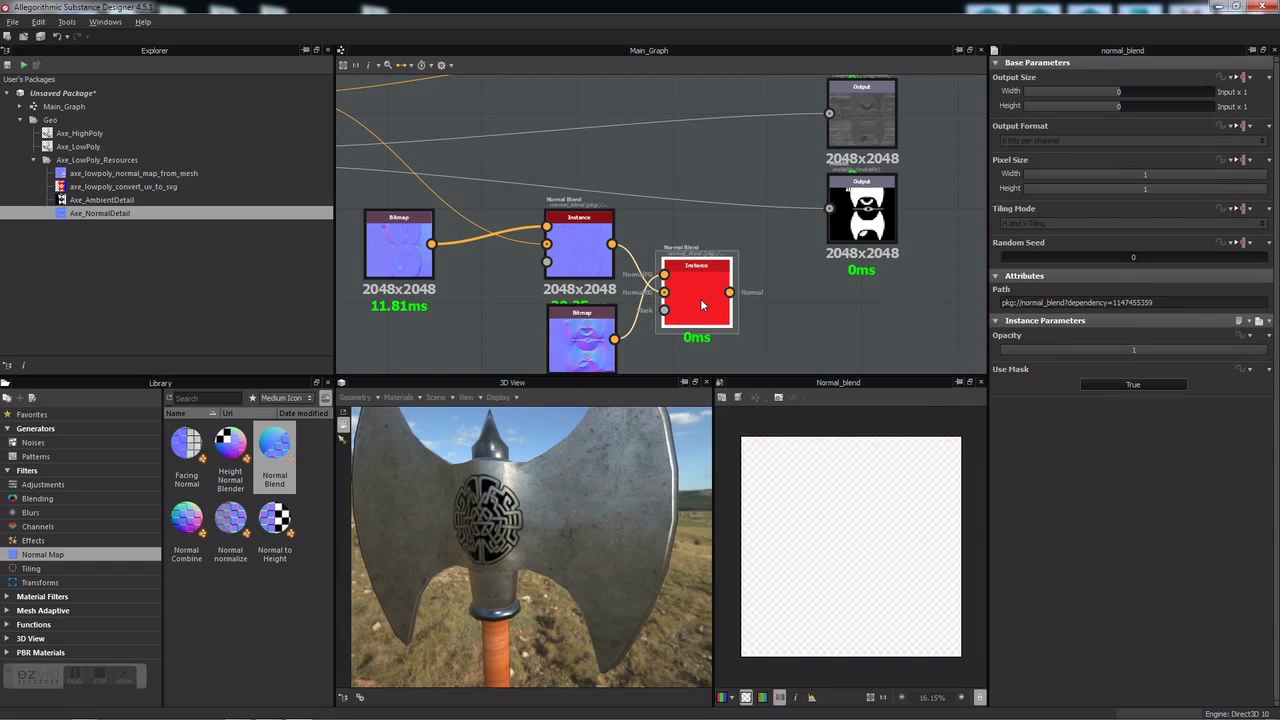
left_click(1135, 384)
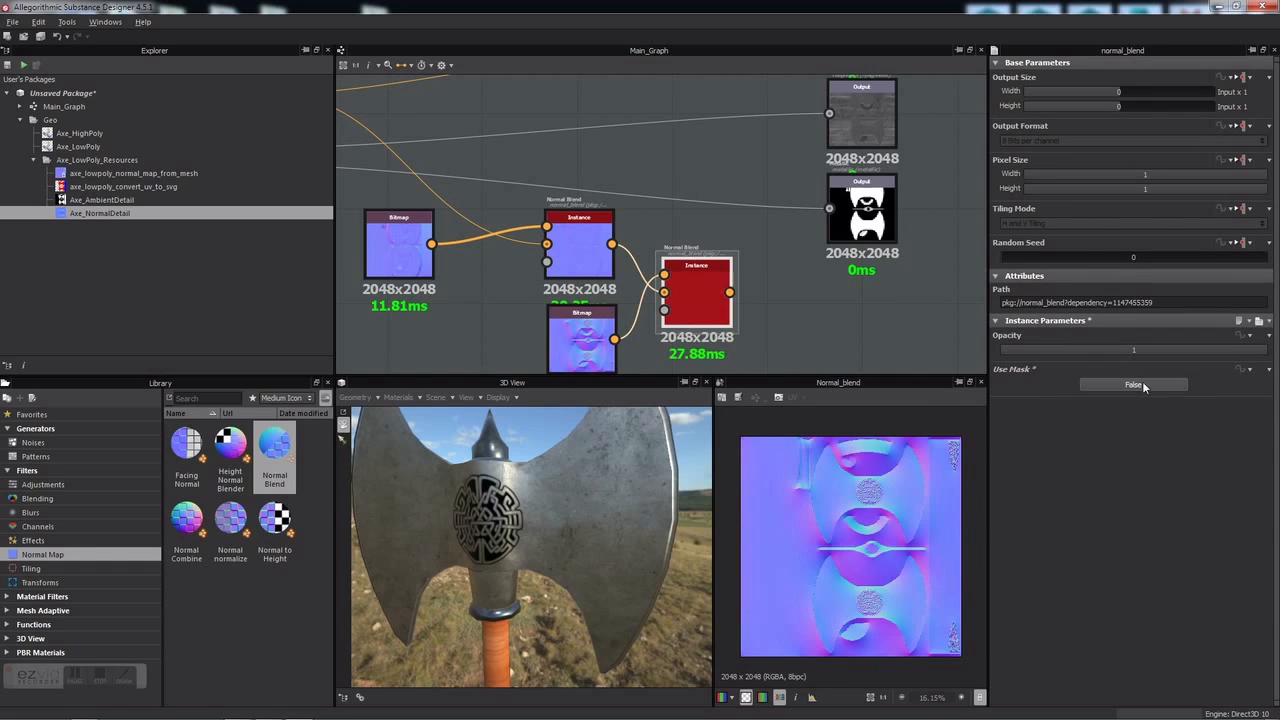
left_click_drag(1225, 346, 1094, 354)
scroll(740, 335, "down", 3)
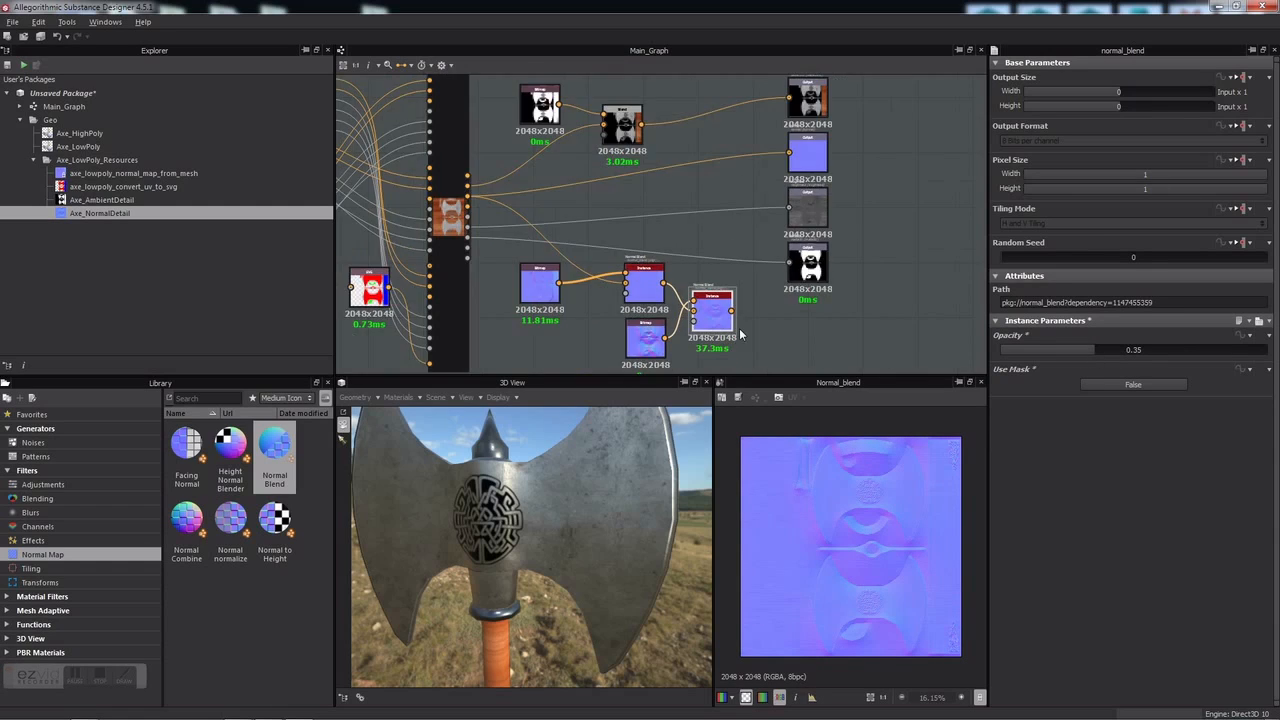
left_click_drag(785, 157, 788, 155)
left_click_drag(508, 612, 485, 570)
scroll(467, 582, "up", 5)
scroll(487, 574, "down", 5)
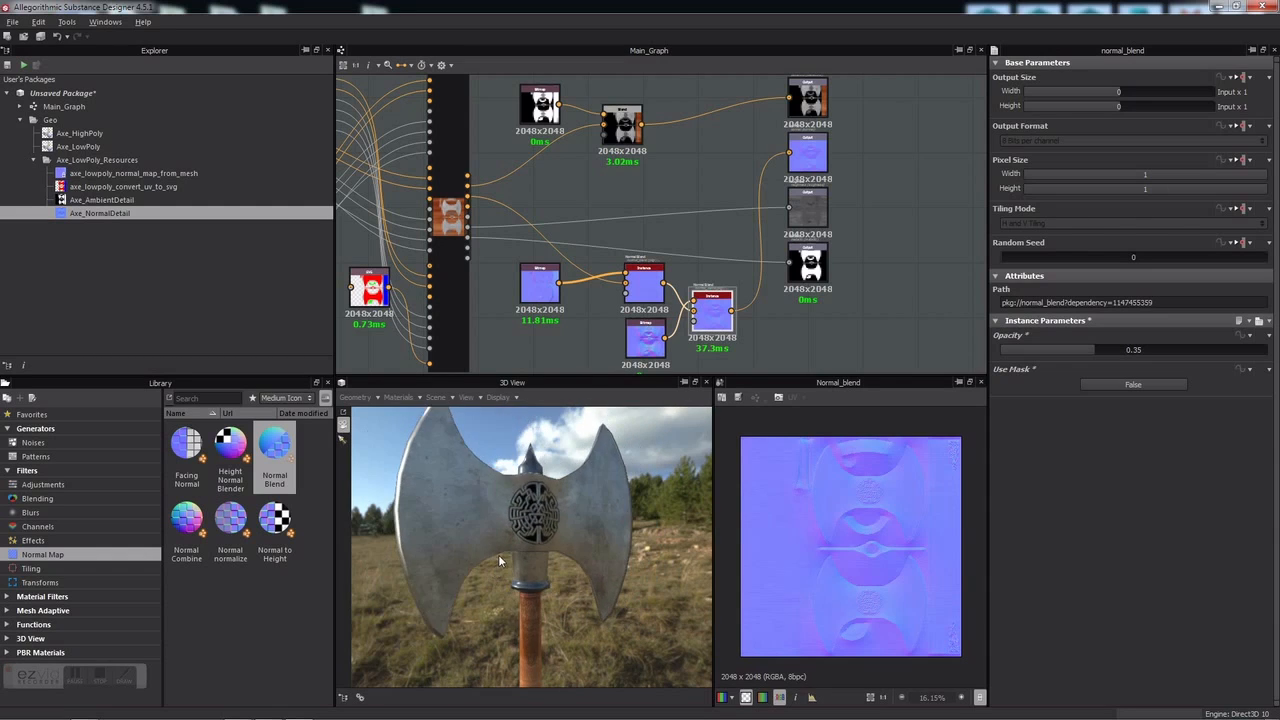
Step: Reposition the wood_american_cherry node in the graph so it sits clearly in view
middle_click_drag(612, 191, 629, 183)
scroll(629, 183, "down", 5)
left_click_drag(539, 459, 561, 422)
scroll(529, 195, "up", 5)
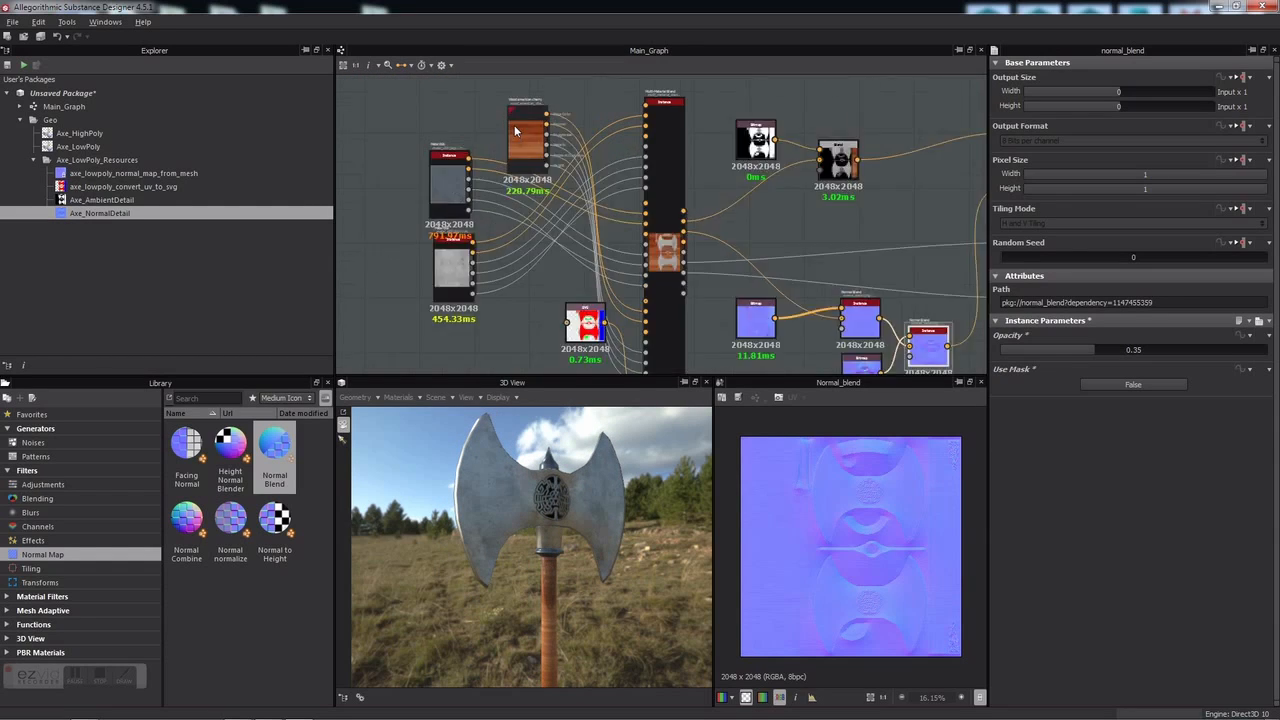
left_click_drag(486, 106, 444, 104)
scroll(502, 147, "down", 5)
scroll(538, 116, "up", 1)
middle_click_drag(540, 114, 577, 160)
scroll(577, 160, "down", 1)
left_click_drag(495, 176, 489, 167)
Step: Darken the wood_american_cherry Wood Color from RGB 142, 68, 33 to 95, 38, 12
left_click(497, 172)
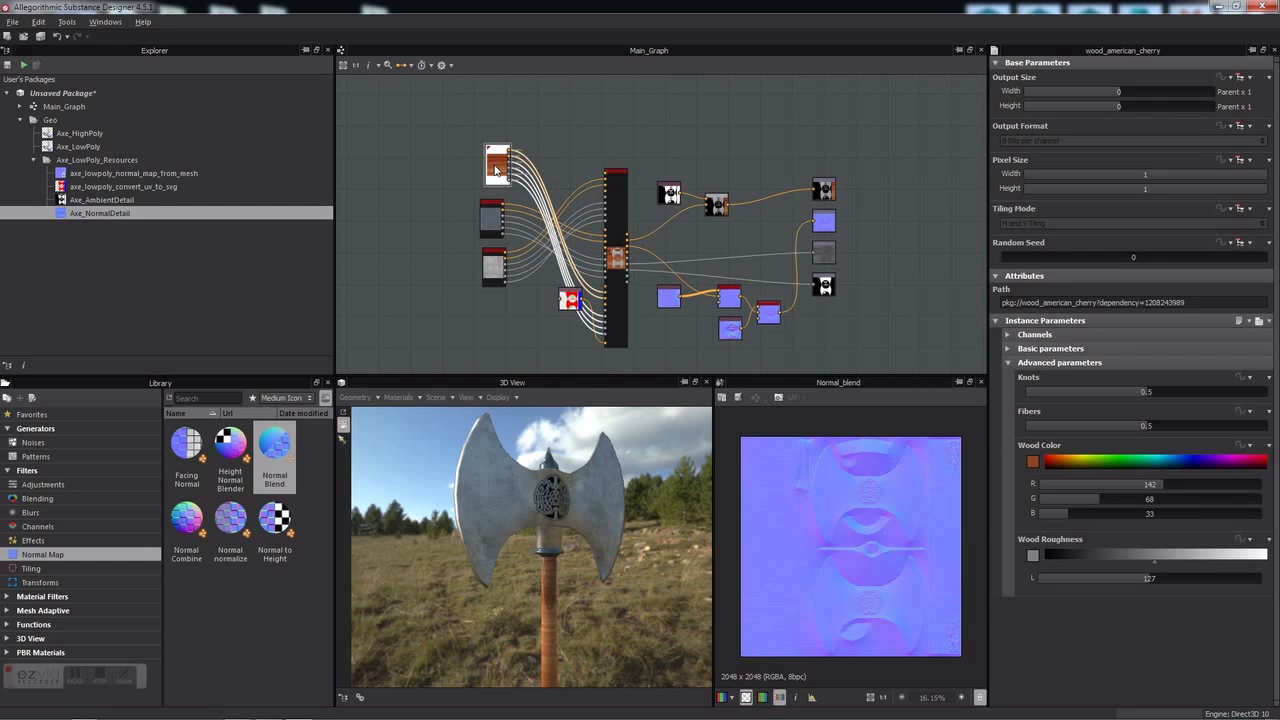
left_click(1040, 467)
left_click_drag(583, 363, 593, 377)
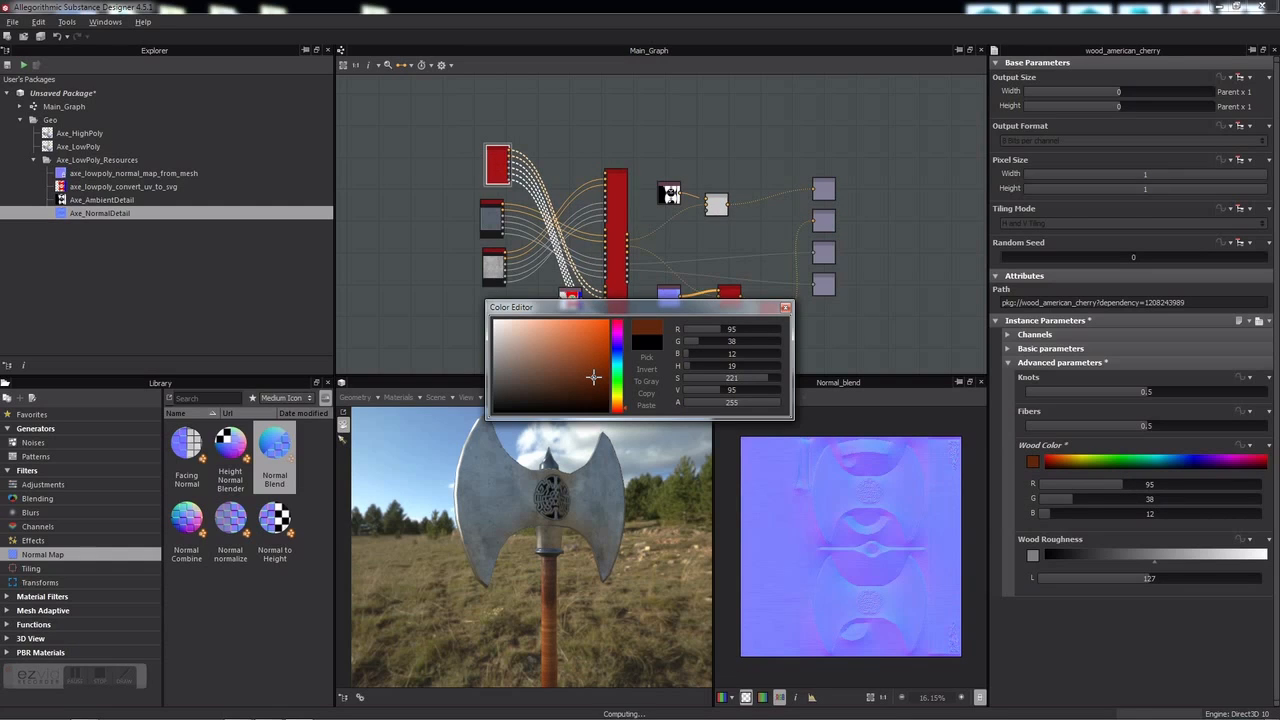
left_click(786, 311)
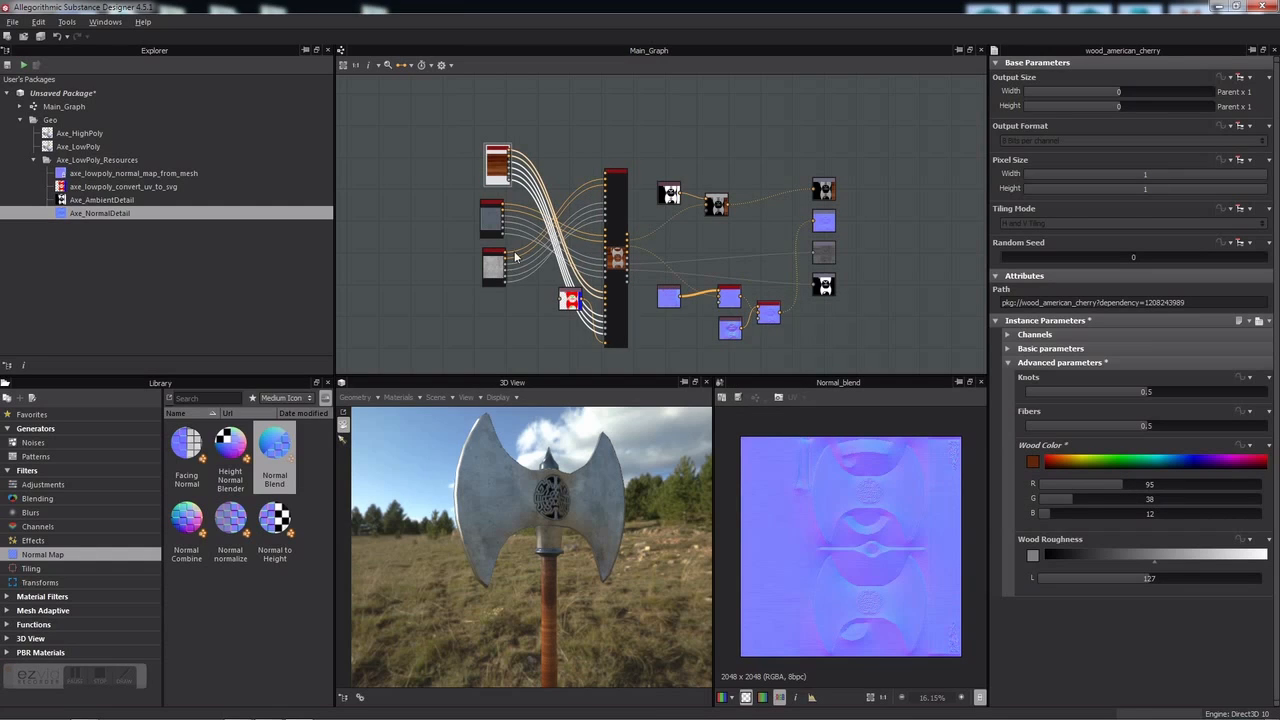
left_click(493, 270)
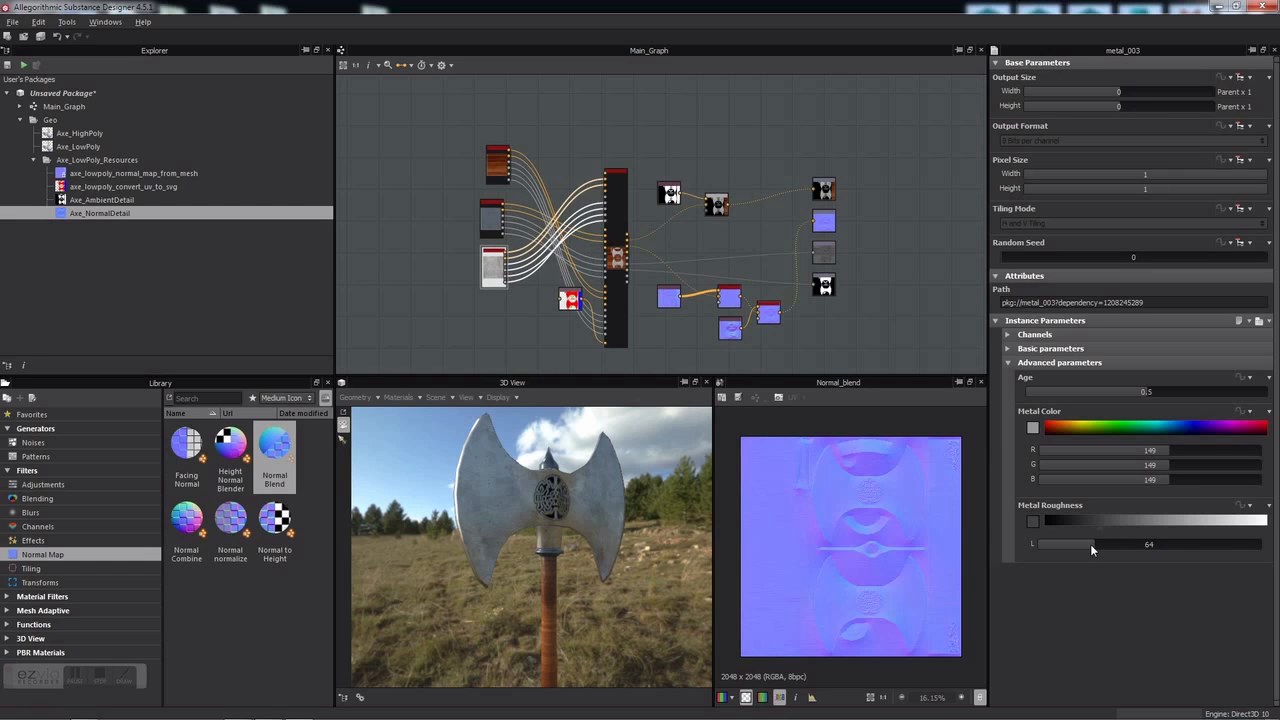
Step: Lower metal_003's Metal Roughness from 64 to 9 and check the glossier axe head
left_click_drag(1090, 544, 1082, 545)
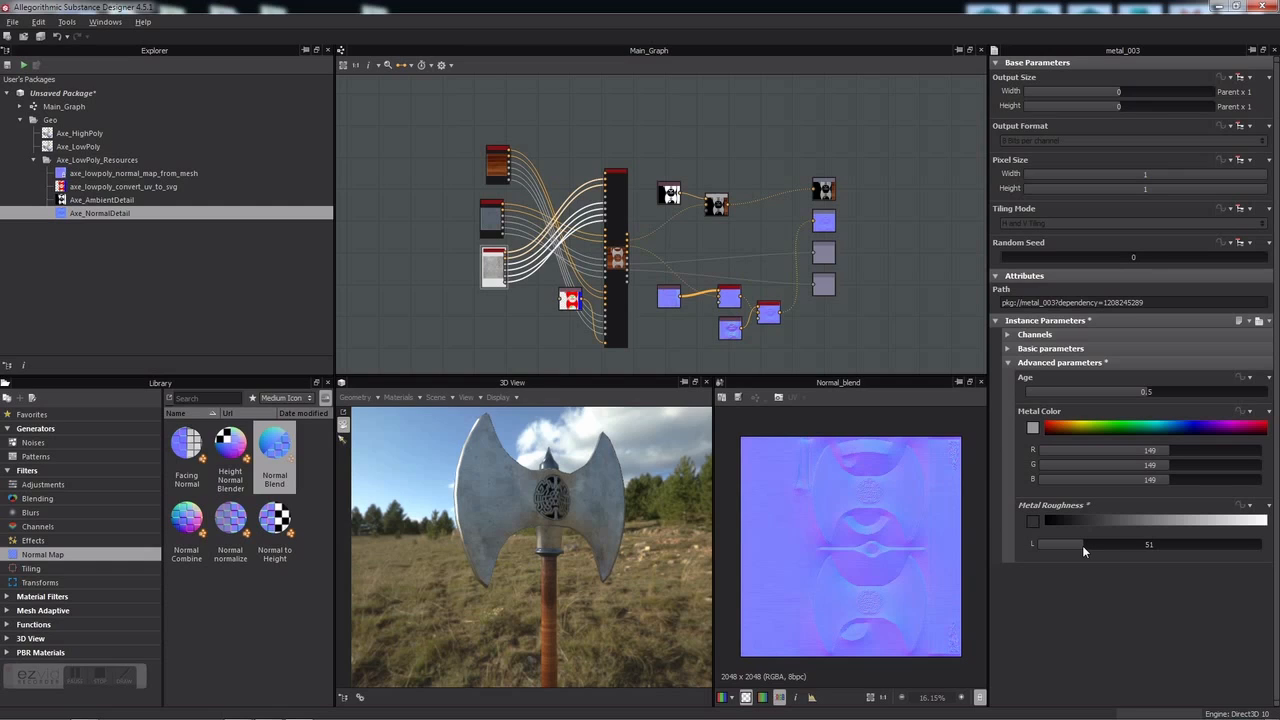
left_click_drag(1082, 545, 1074, 542)
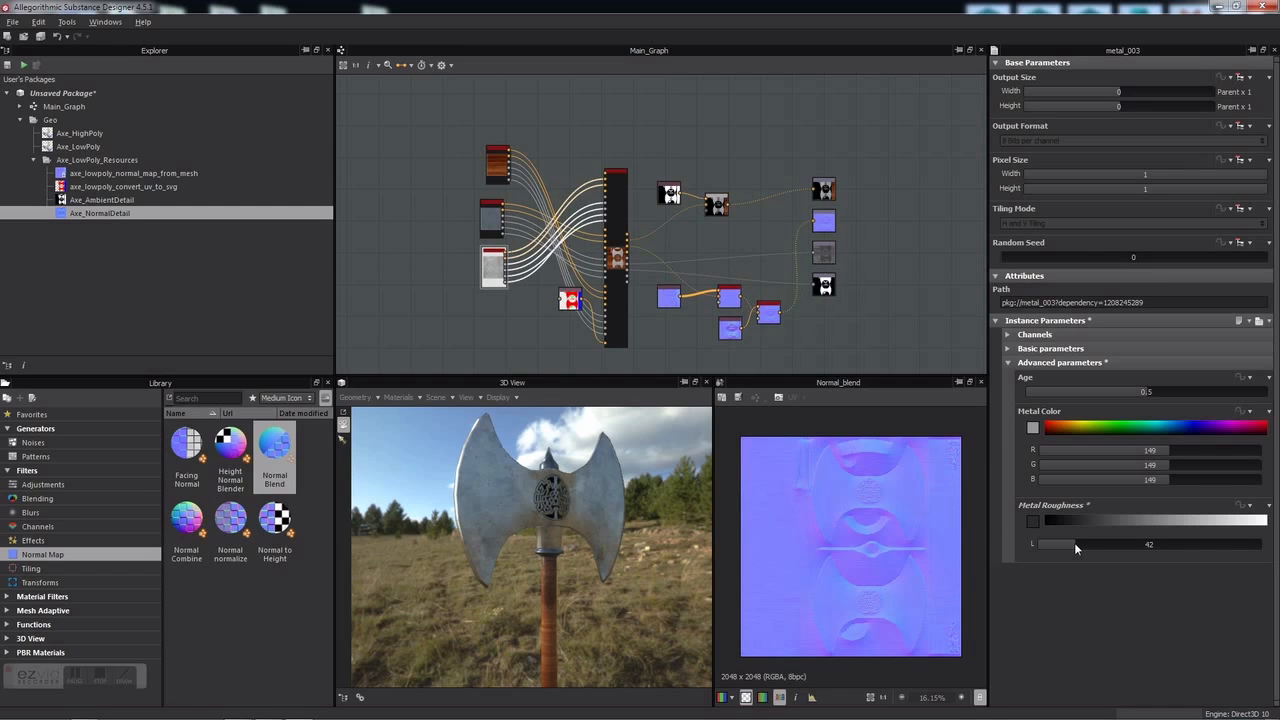
left_click_drag(1074, 542, 1052, 522)
mouse_move(631, 610)
left_mouse_down()
mouse_move(575, 576)
mouse_move(542, 597)
mouse_move(593, 608)
mouse_move(612, 652)
mouse_move(612, 593)
mouse_move(633, 629)
mouse_move(566, 628)
mouse_move(618, 600)
mouse_move(578, 581)
mouse_move(616, 595)
left_mouse_up()
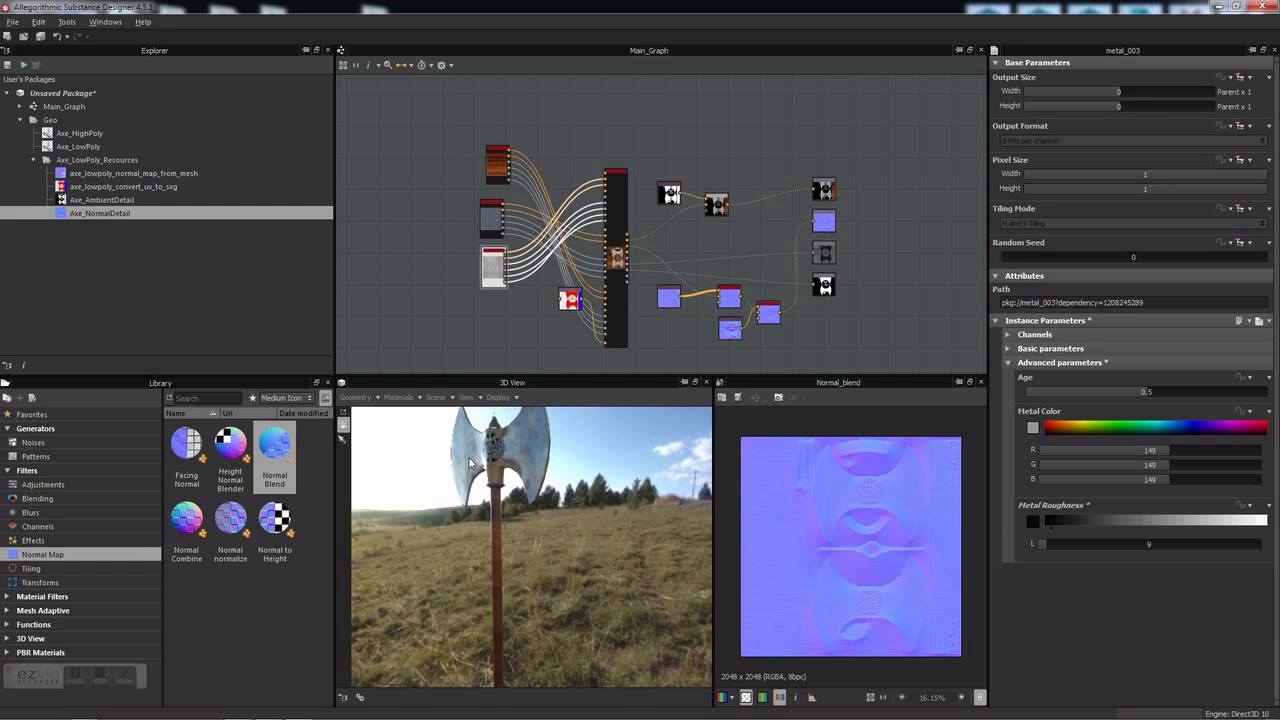
Step: Undock and maximize the 3D View, then zoom out to see the whole axe
left_click(694, 382)
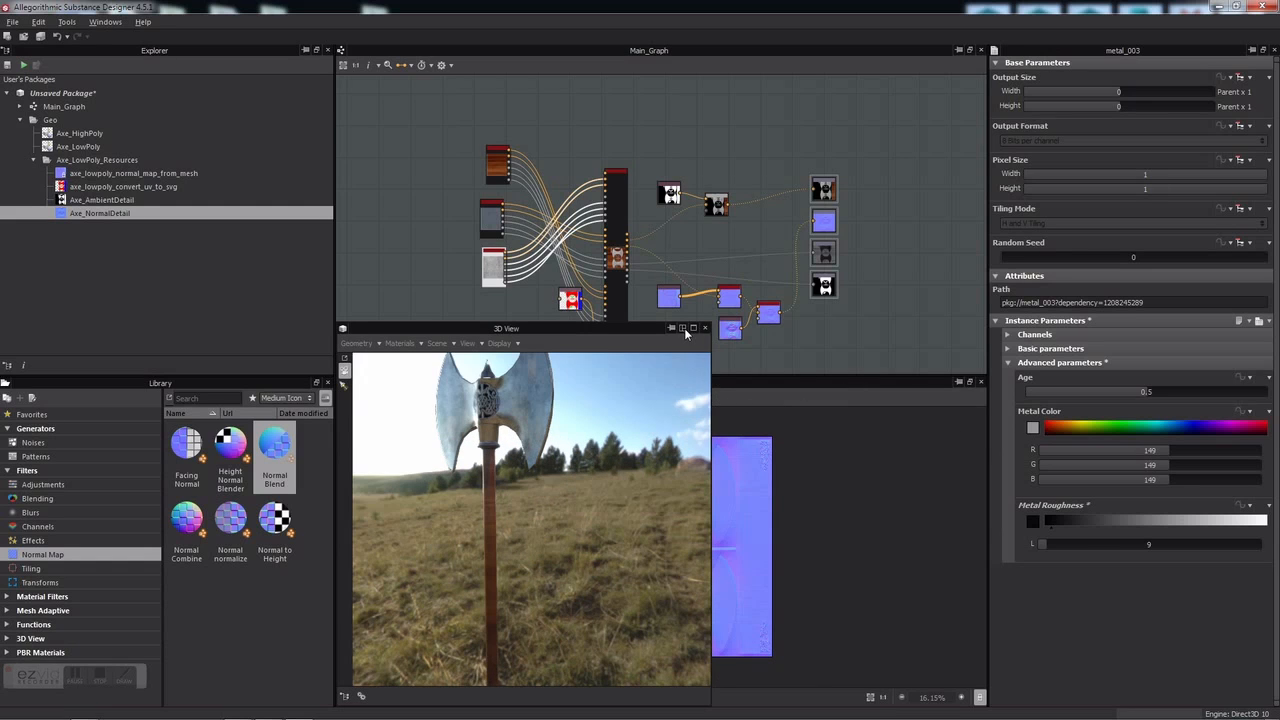
left_click(684, 331)
left_click_drag(635, 436, 607, 464)
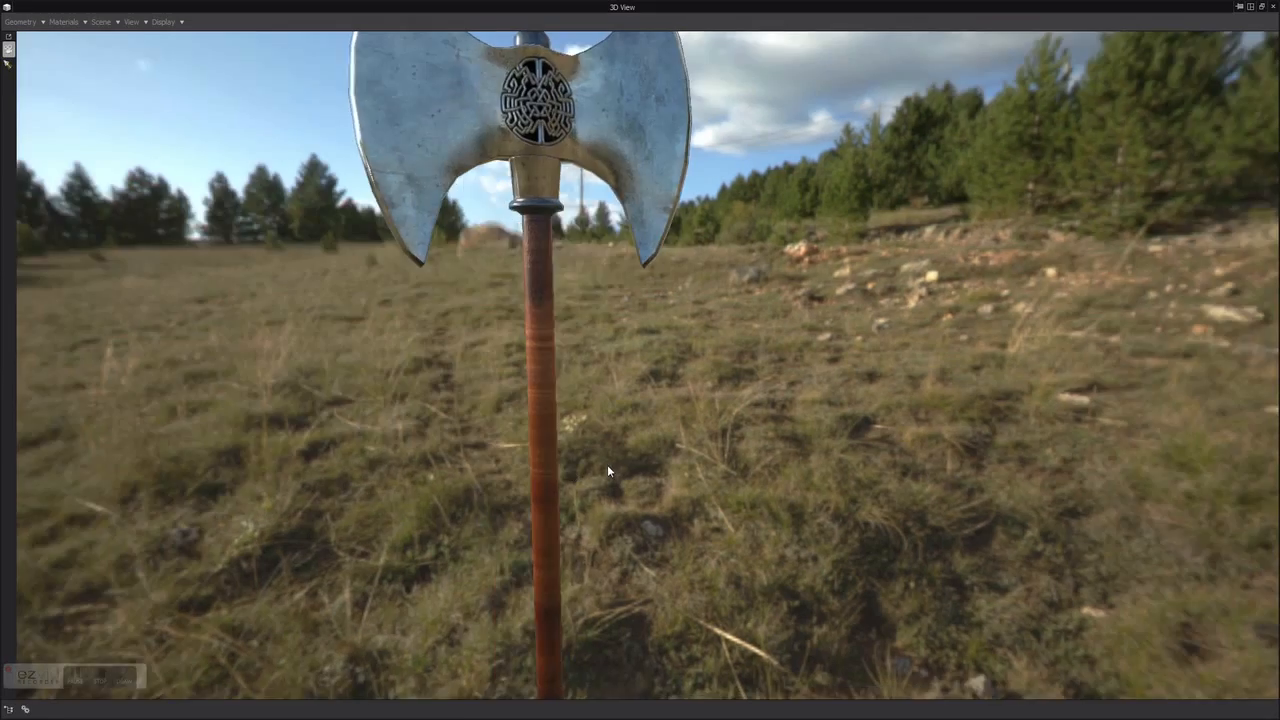
scroll(607, 464, "down", 3)
mouse_move(528, 471)
left_mouse_down()
mouse_move(800, 472)
mouse_move(513, 483)
left_mouse_up()
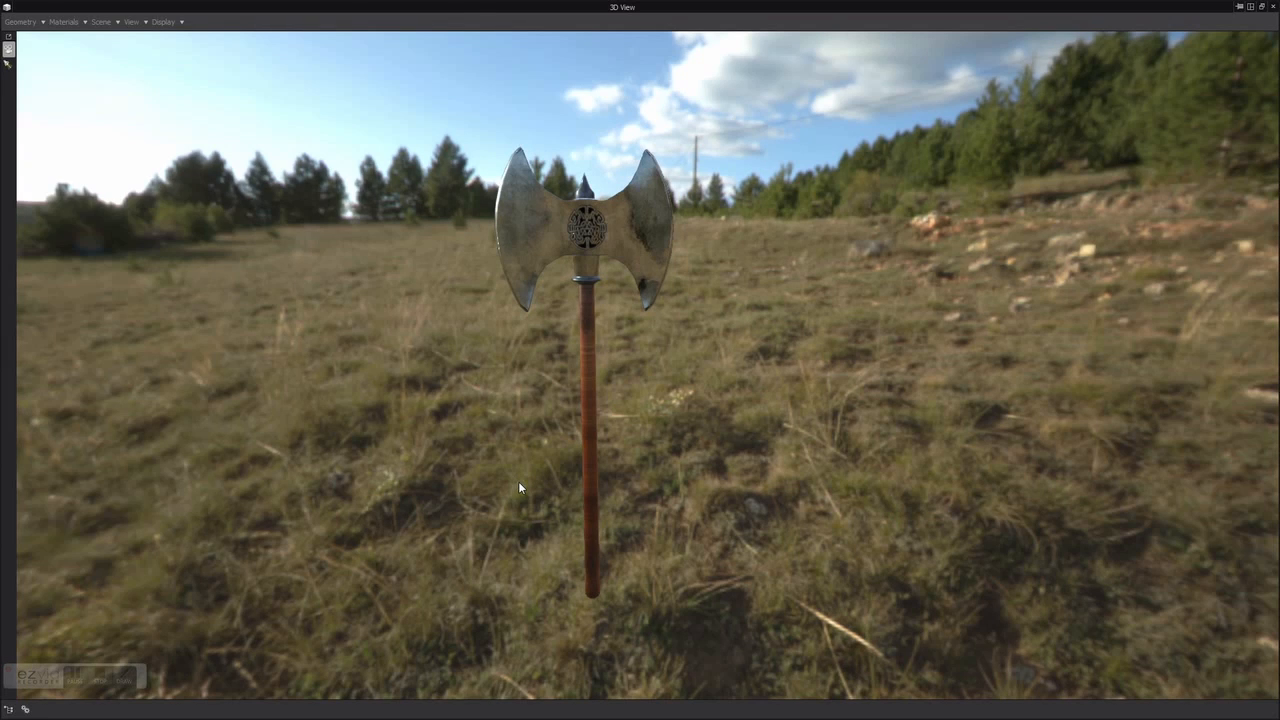